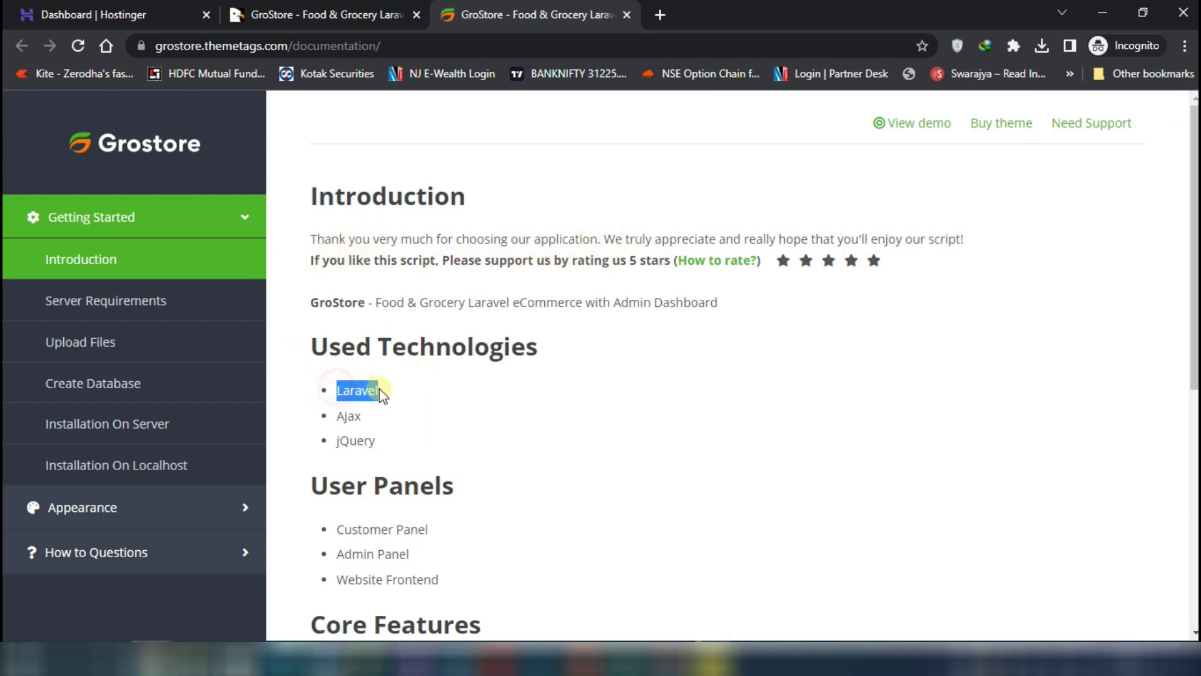
# Highlight Laravel and jQuery under Used Technologies, skim Core Features, then go to the GroStore CodeCanyon page
pyautogui.moveTo(325, 414); pyautogui.dragTo(384, 415)
pyautogui.moveTo(324, 441); pyautogui.dragTo(398, 445)
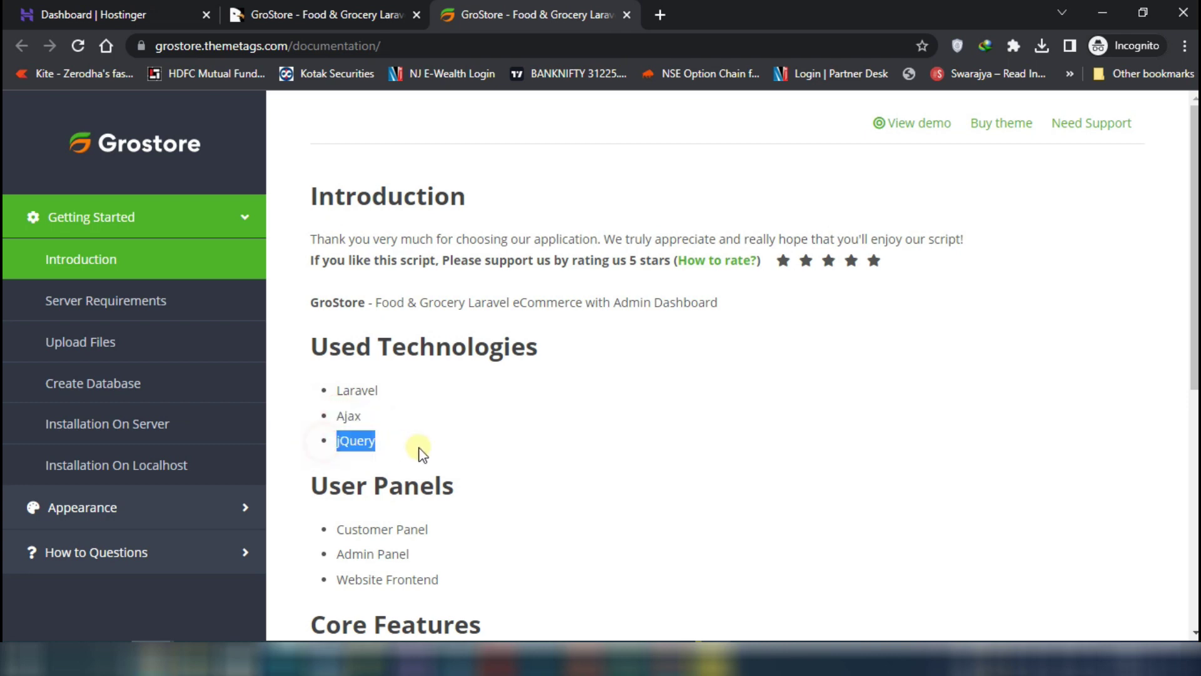
pyautogui.scroll(-3, 524, 425)
pyautogui.scroll(-4, 486, 285)
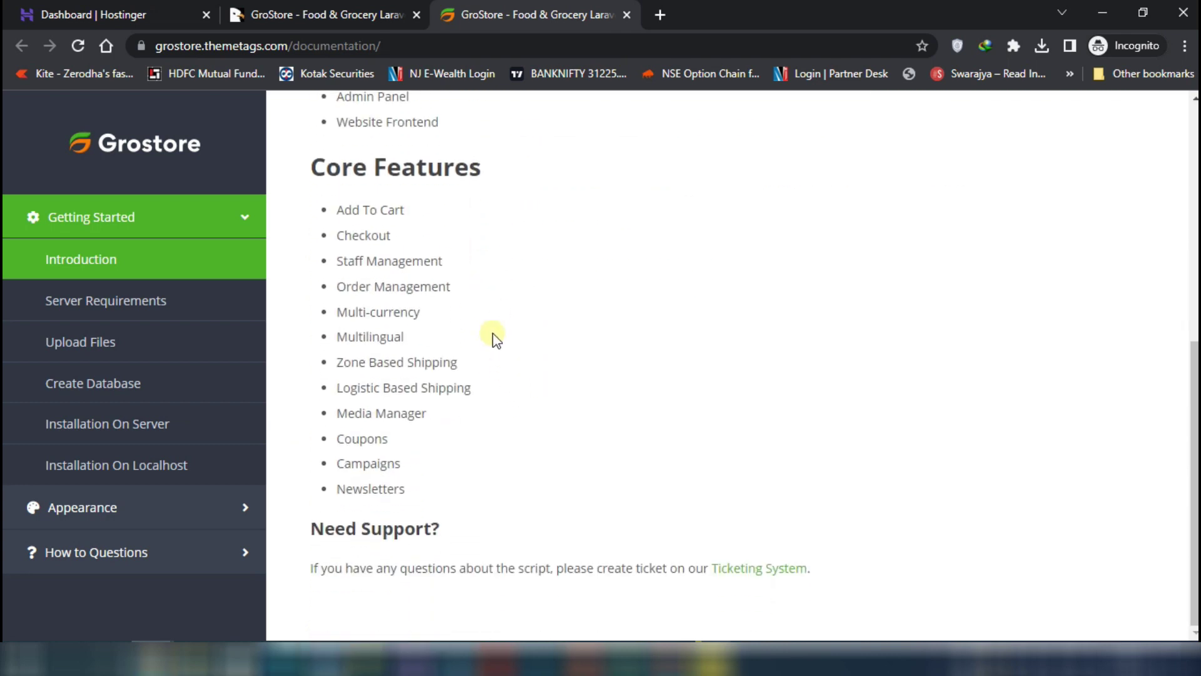
pyautogui.scroll(7, 491, 311)
pyautogui.click(416, 8)
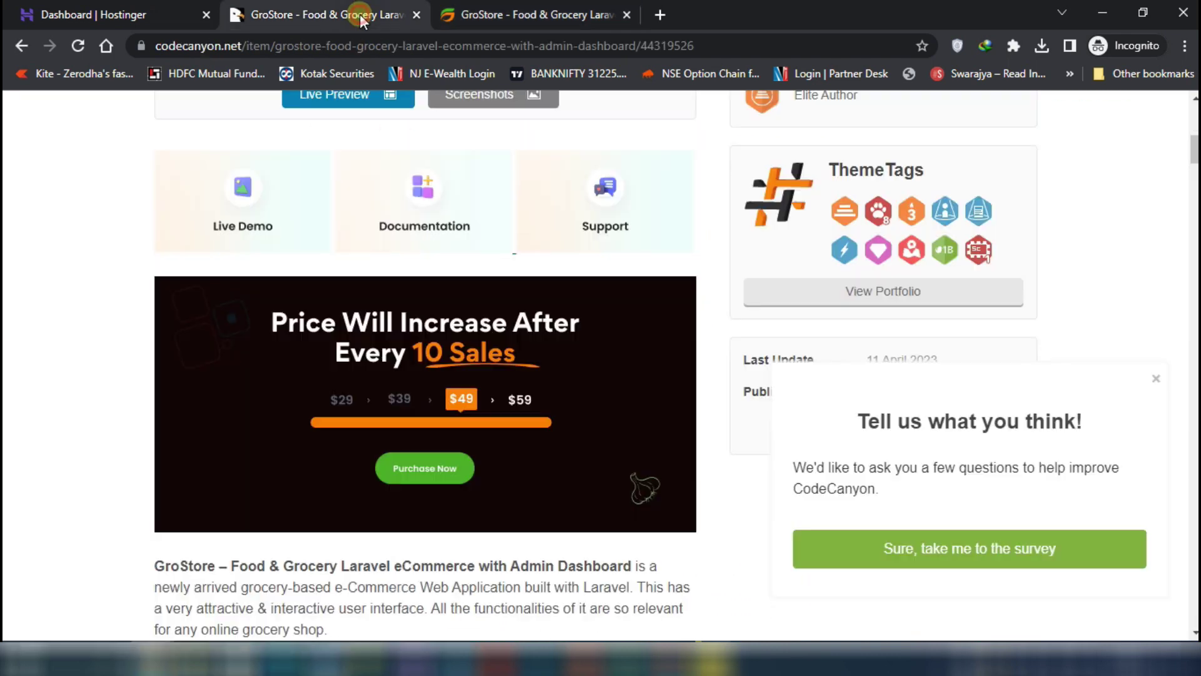
# Inspect upload_this.zip and the package's documentation folder in Explorer, then return to the CodeCanyon page
pyautogui.click(186, 661)
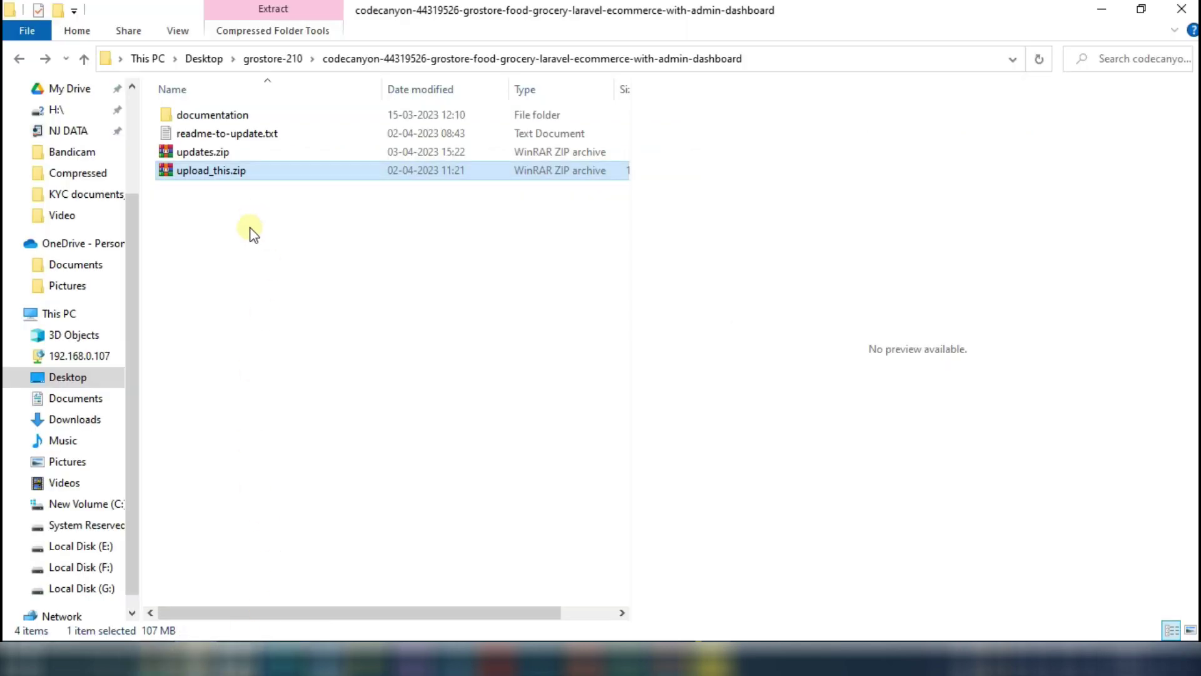
pyautogui.click(247, 261)
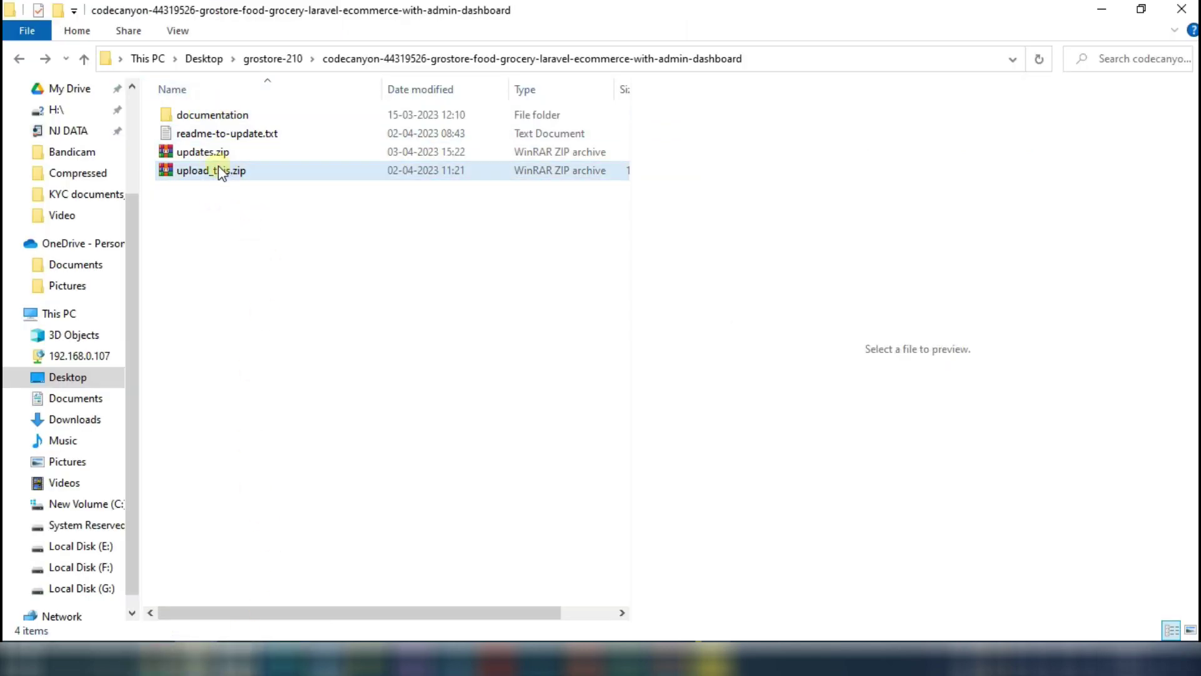
pyautogui.click(182, 173)
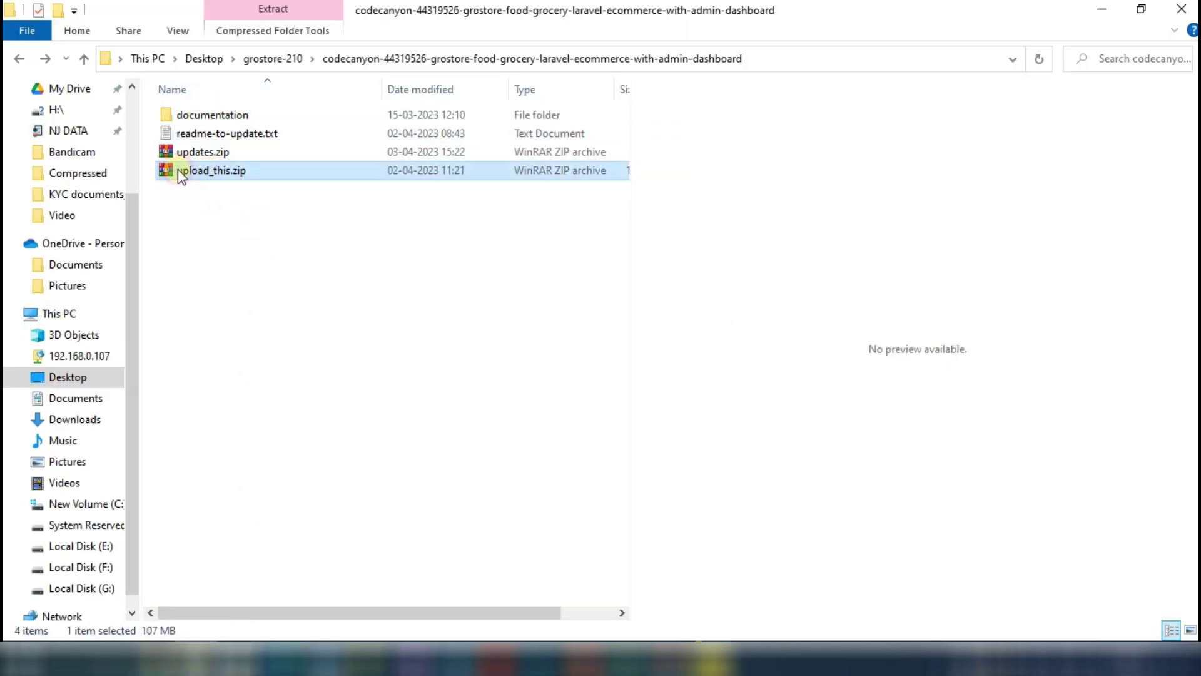
pyautogui.doubleClick(213, 115)
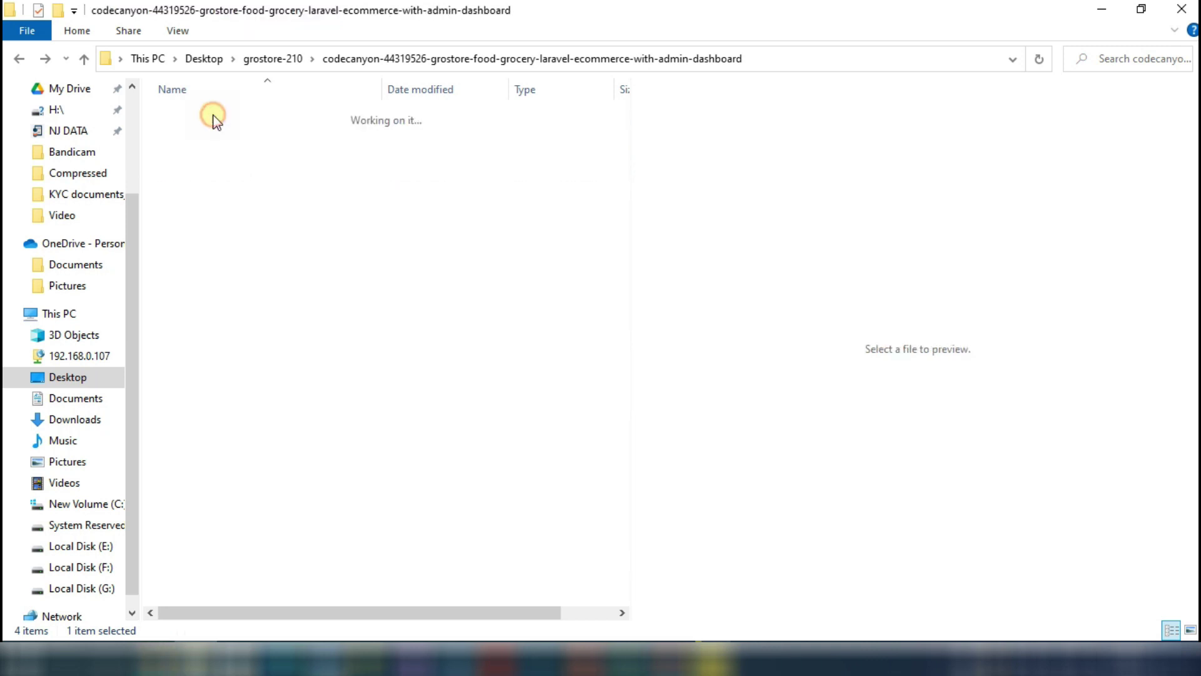
pyautogui.click(19, 59)
pyautogui.click(188, 170)
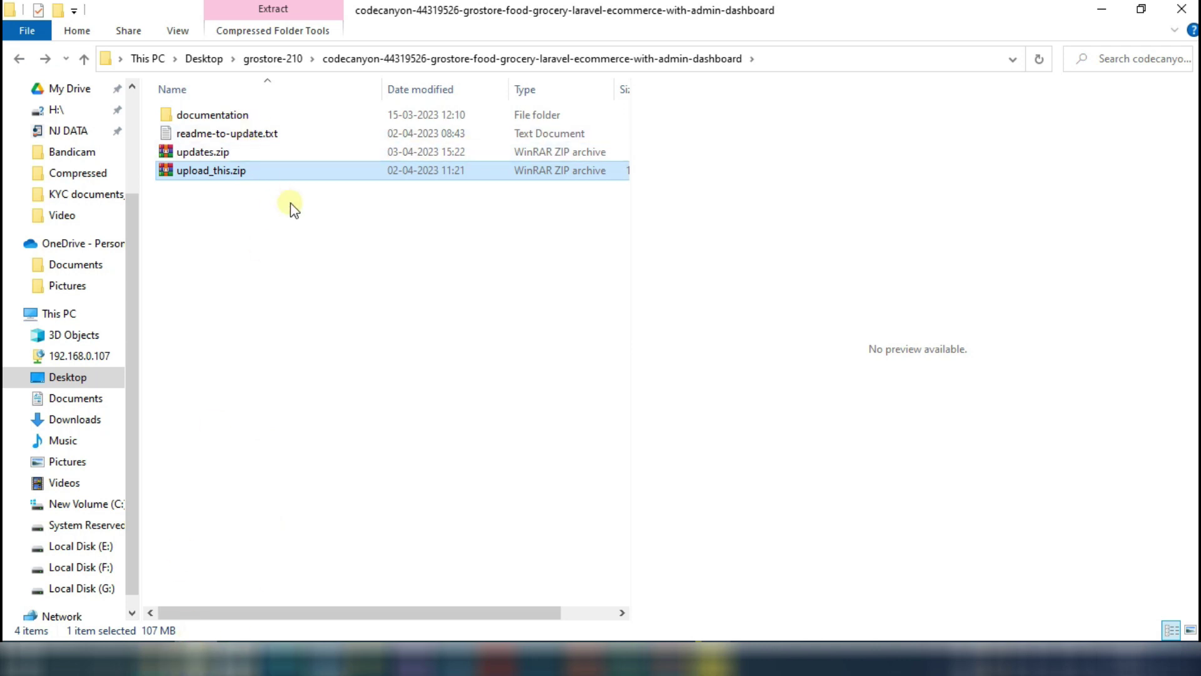
pyautogui.moveTo(200, 658)
pyautogui.click(266, 600)
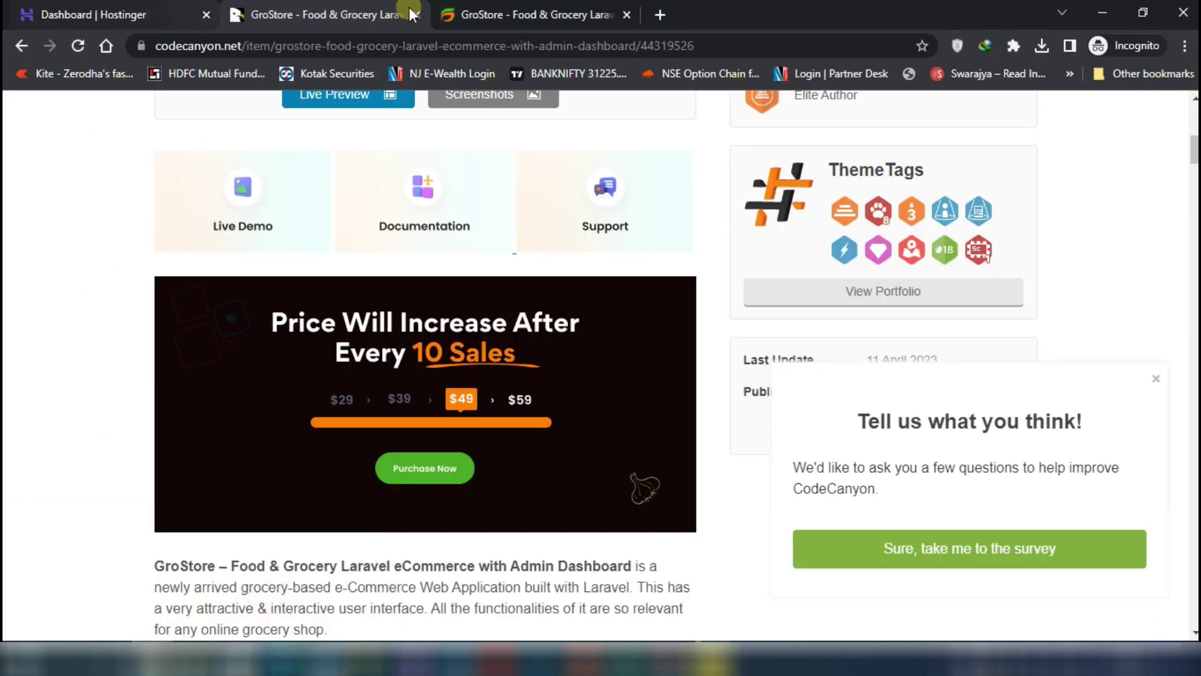
# Create the subdomain grostore under Domains > Subdomains in hPanel
pyautogui.click(145, 12)
pyautogui.scroll(5, 203, 385)
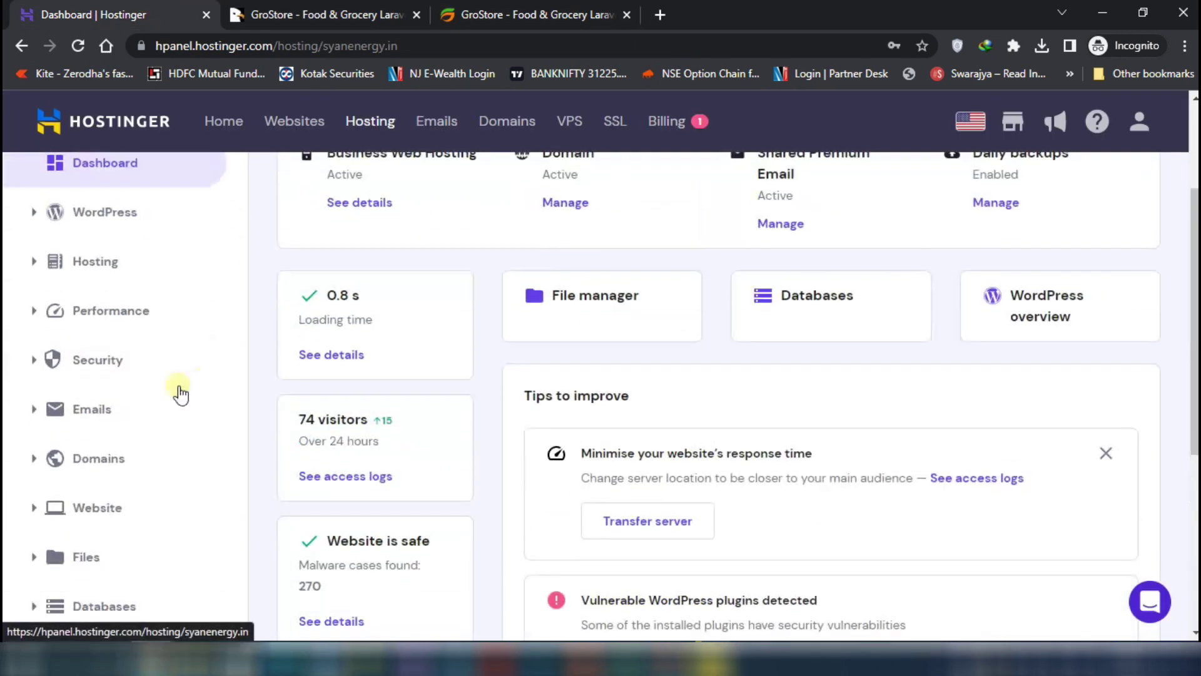
pyautogui.click(100, 461)
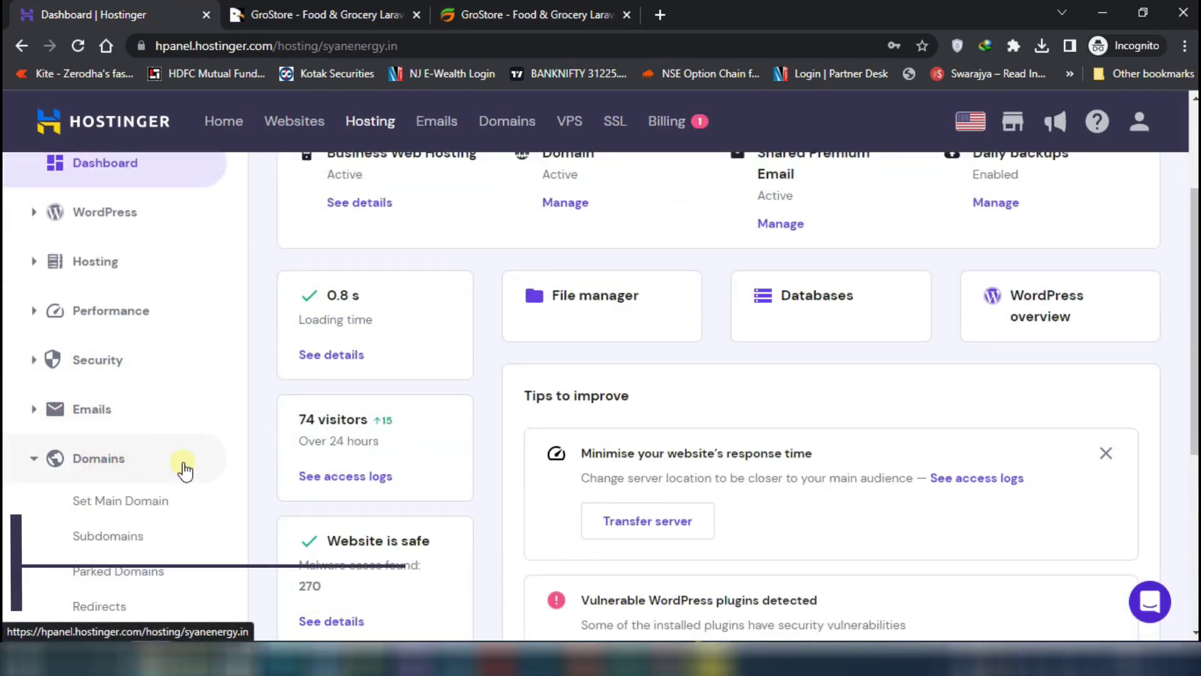
pyautogui.click(125, 536)
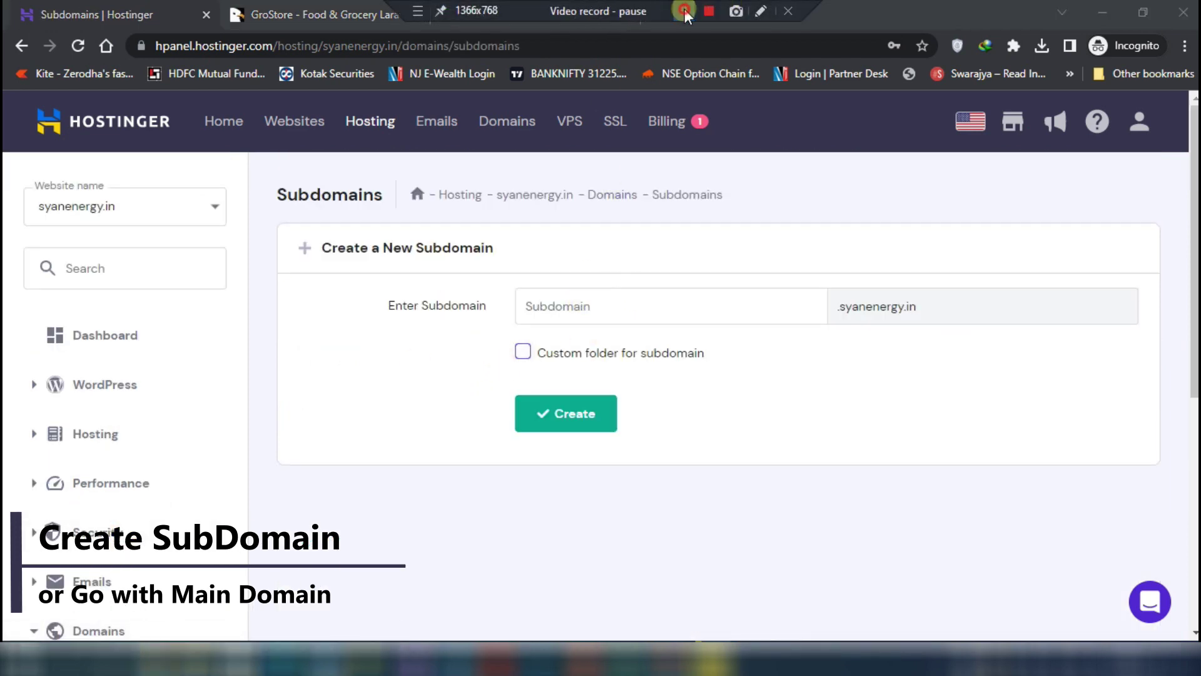
pyautogui.click(537, 302)
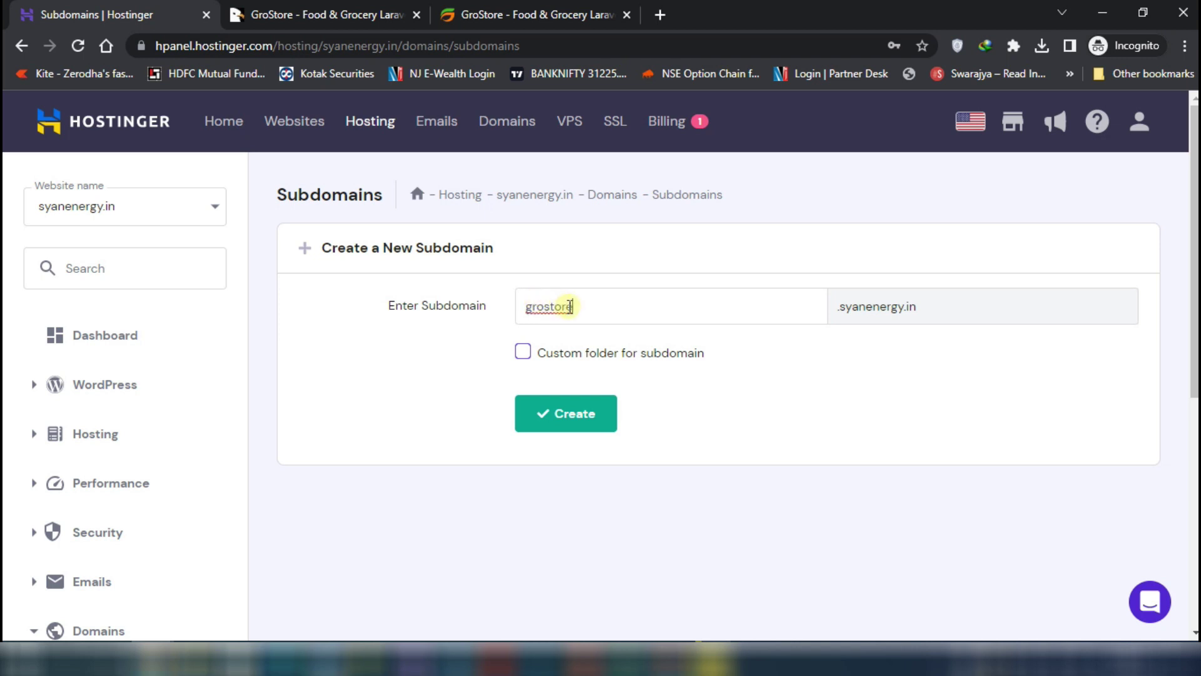
pyautogui.click(598, 411)
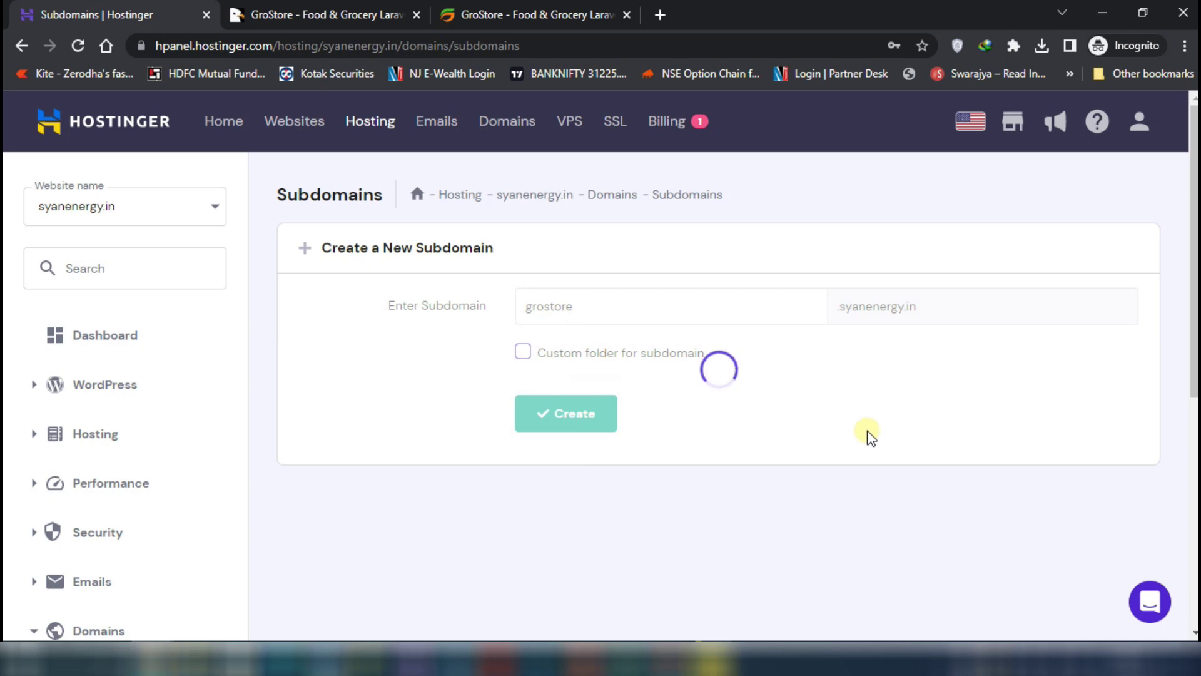
# Open grostore.syanenergy.in in a new tab to confirm Hostinger's default 'All Set to Go' page
pyautogui.scroll(-3, 872, 421)
pyautogui.moveTo(457, 473); pyautogui.dragTo(323, 473)
pyautogui.rightClick(321, 470)
pyautogui.click(445, 522)
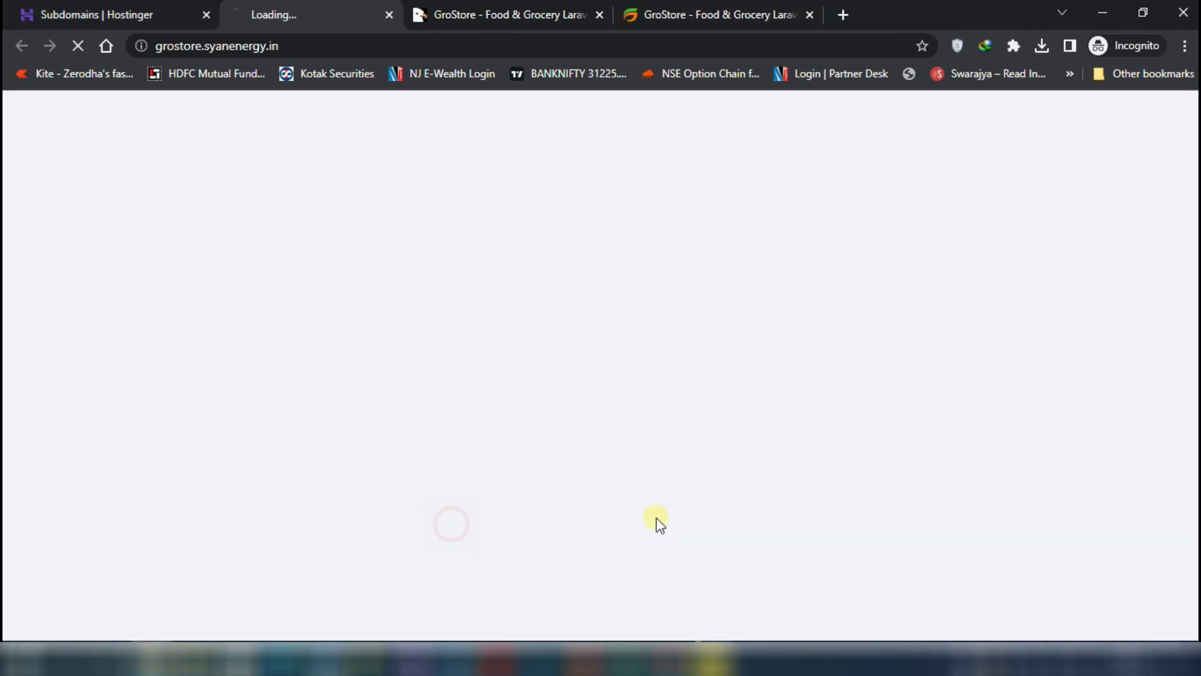
pyautogui.click(119, 14)
pyautogui.scroll(-4, 158, 463)
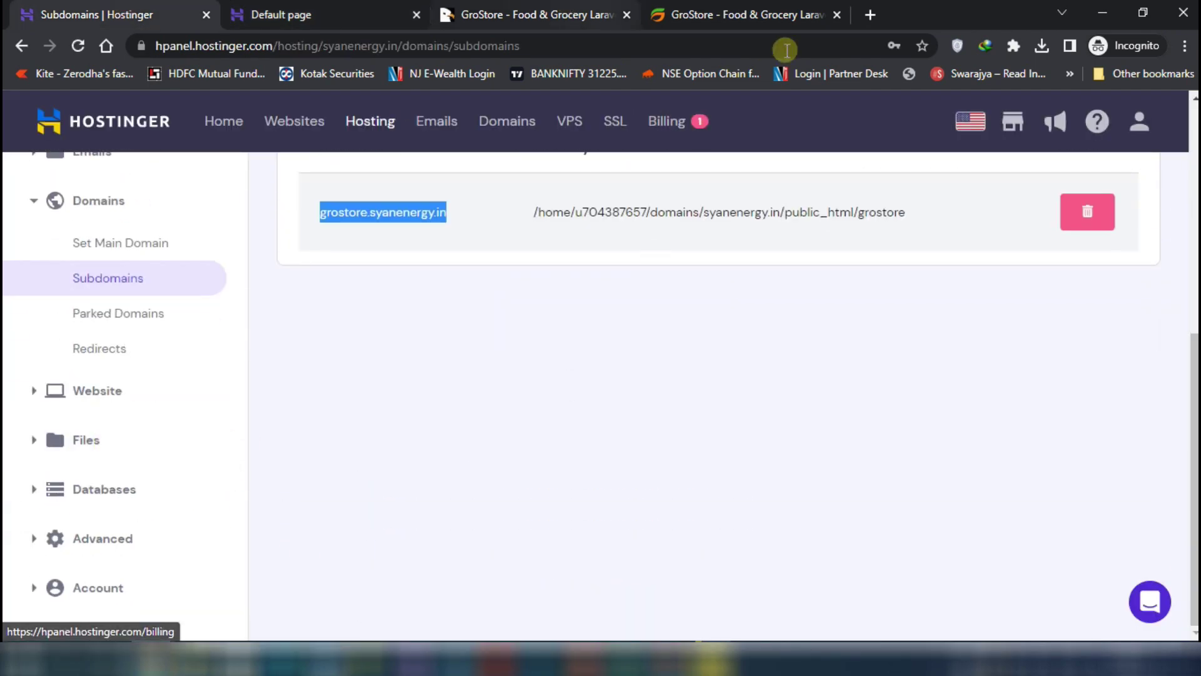
pyautogui.click(768, 18)
# Review GroStore's Server Requirements: PHP 7.4+, required extensions and 1024M PHP limits
pyautogui.scroll(-7, 538, 442)
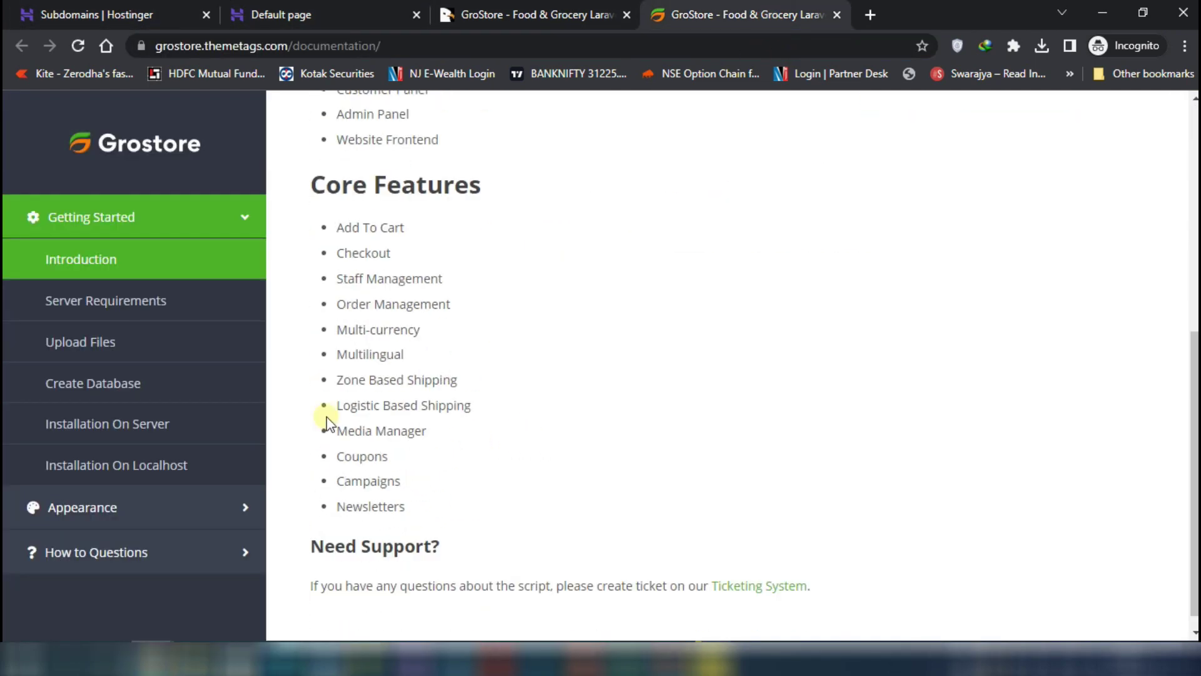
pyautogui.click(134, 307)
pyautogui.scroll(2, 689, 387)
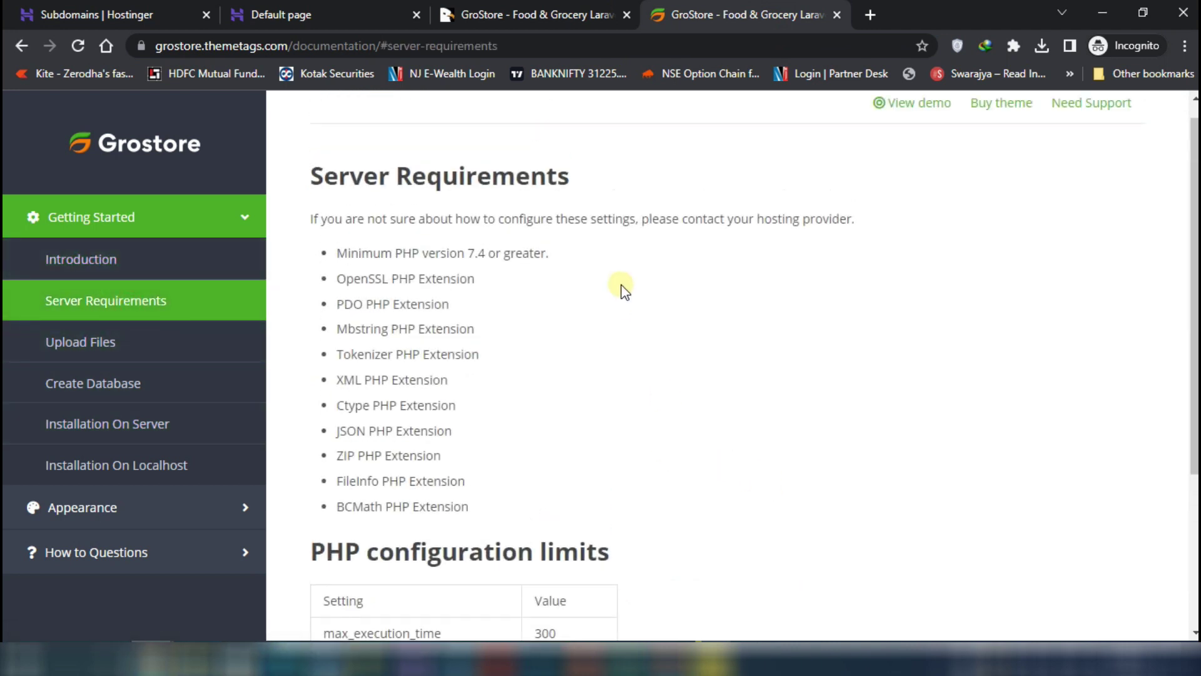
pyautogui.moveTo(336, 273); pyautogui.dragTo(550, 273)
pyautogui.click(533, 332)
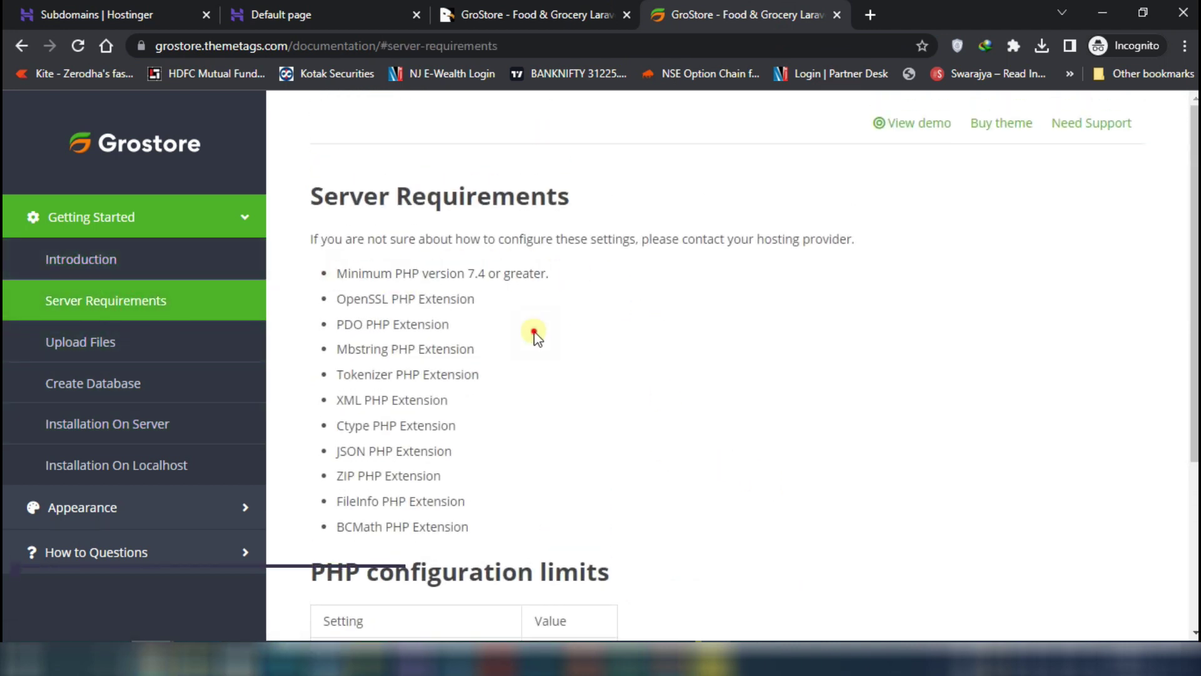
pyautogui.moveTo(346, 298); pyautogui.dragTo(494, 523)
pyautogui.click(478, 524)
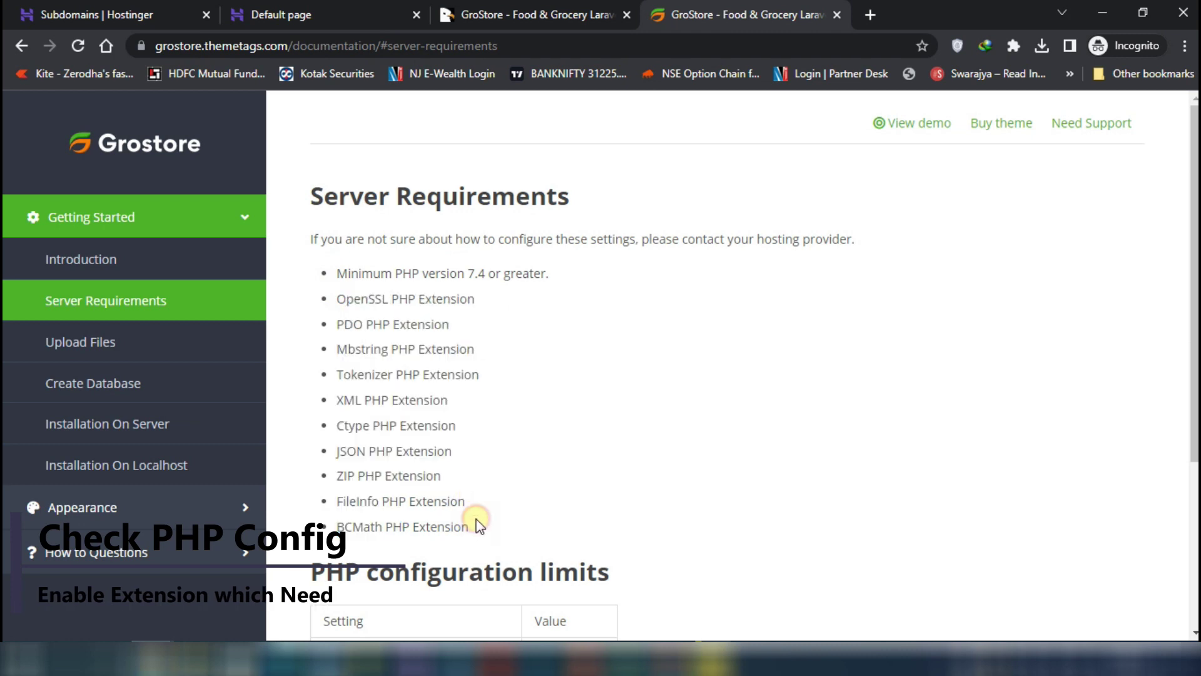
pyautogui.scroll(-4, 476, 508)
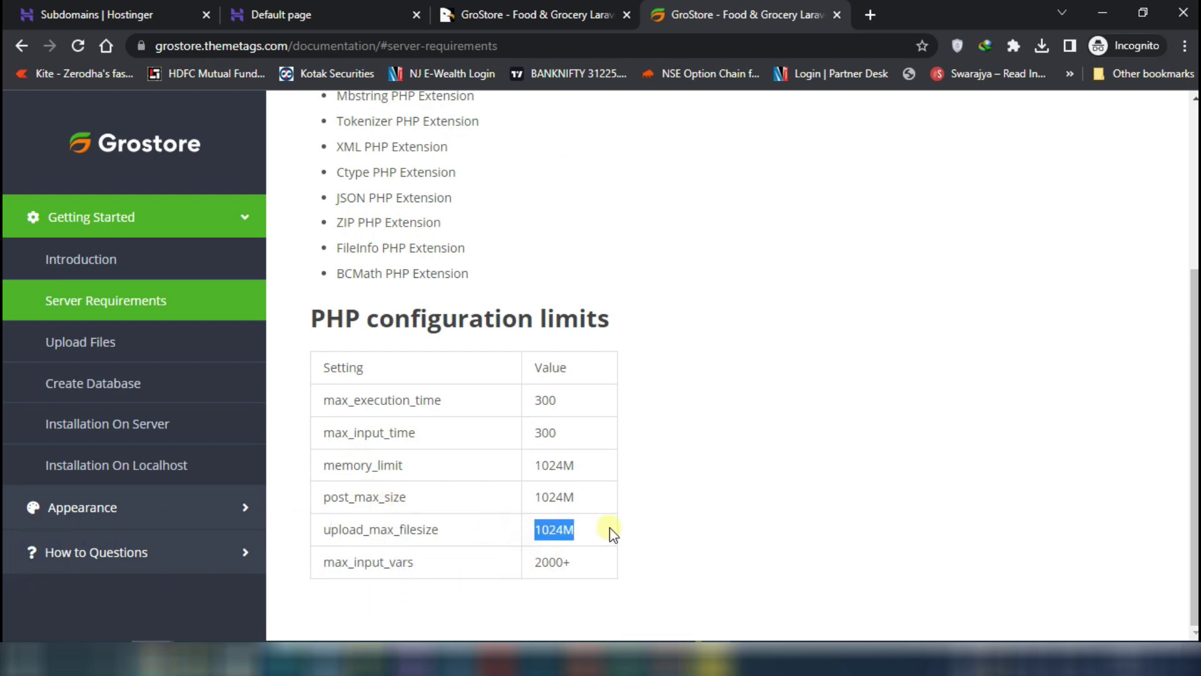
pyautogui.click(335, 9)
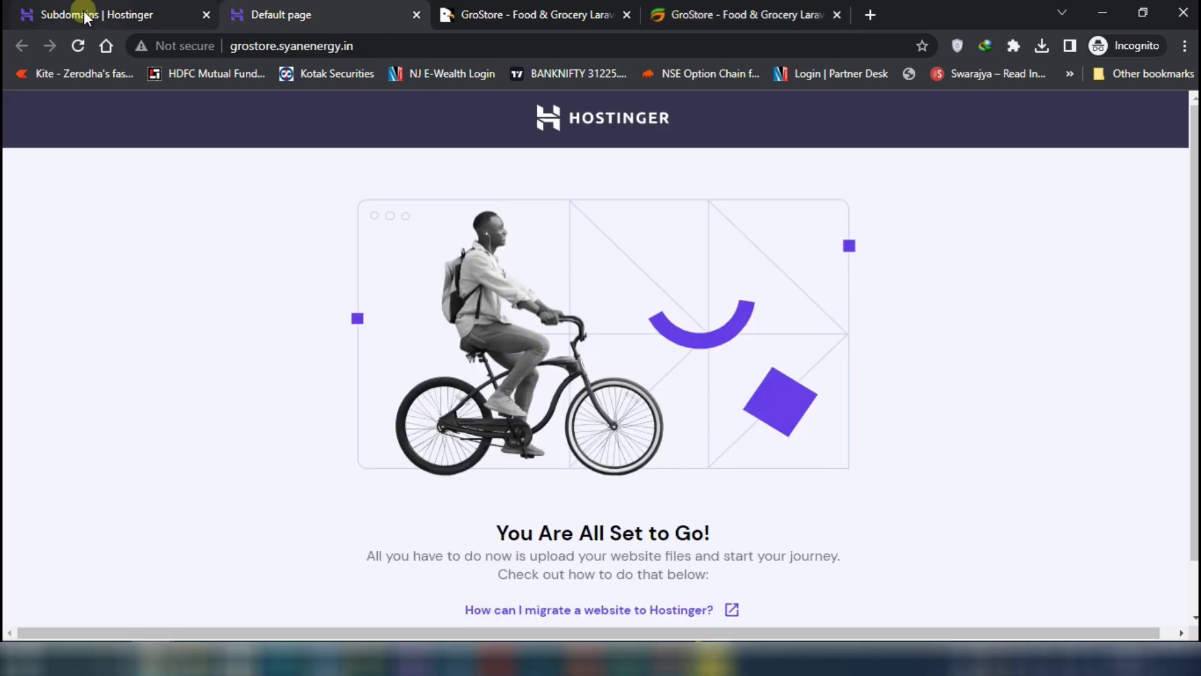
# Look over the GroStore CodeCanyon item page after dismissing its survey popup
pyautogui.click(84, 11)
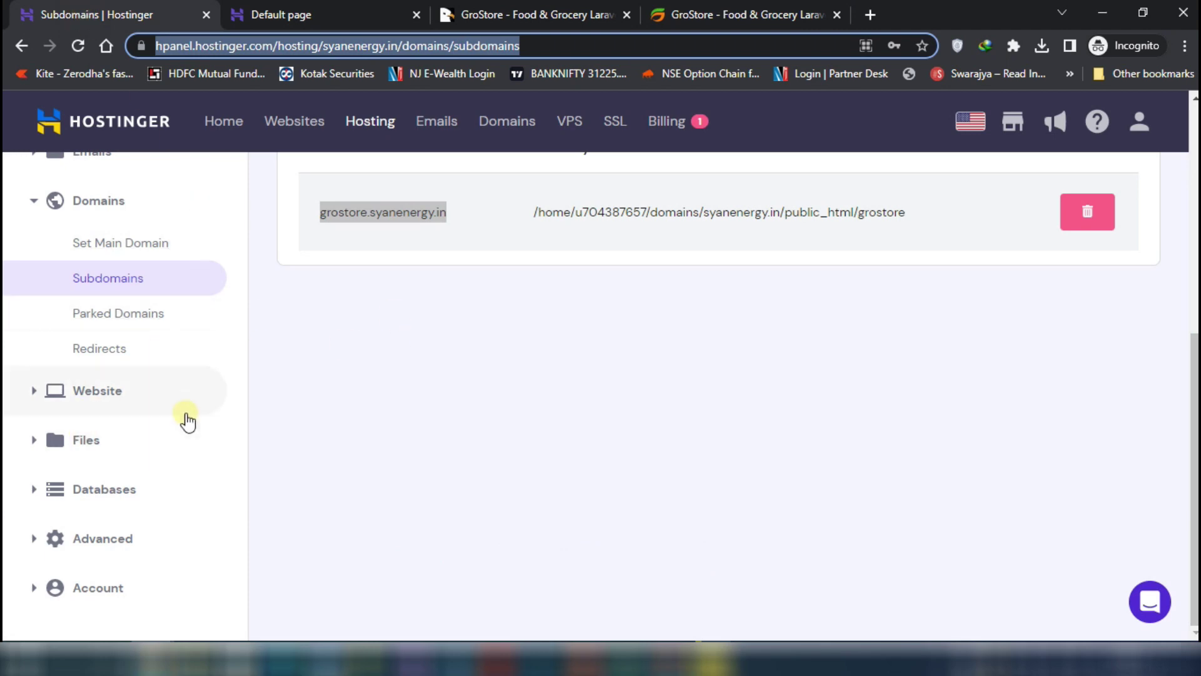
pyautogui.click(508, 13)
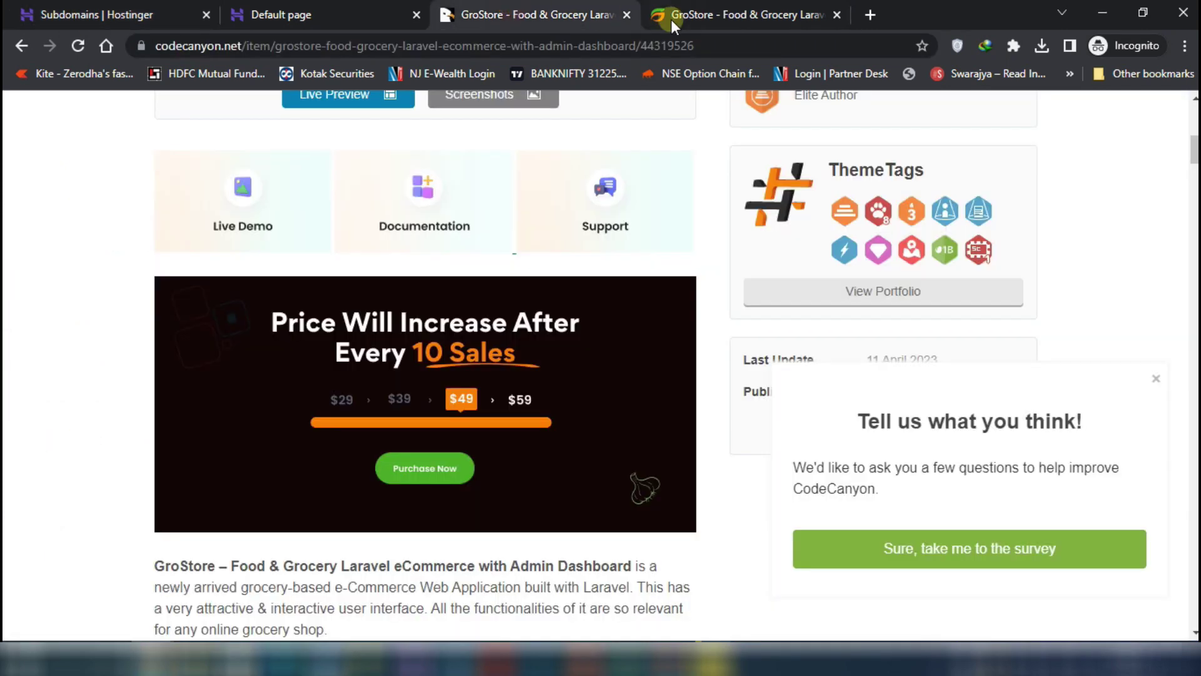
pyautogui.click(1156, 379)
pyautogui.scroll(-8, 1015, 472)
pyautogui.scroll(7, 875, 375)
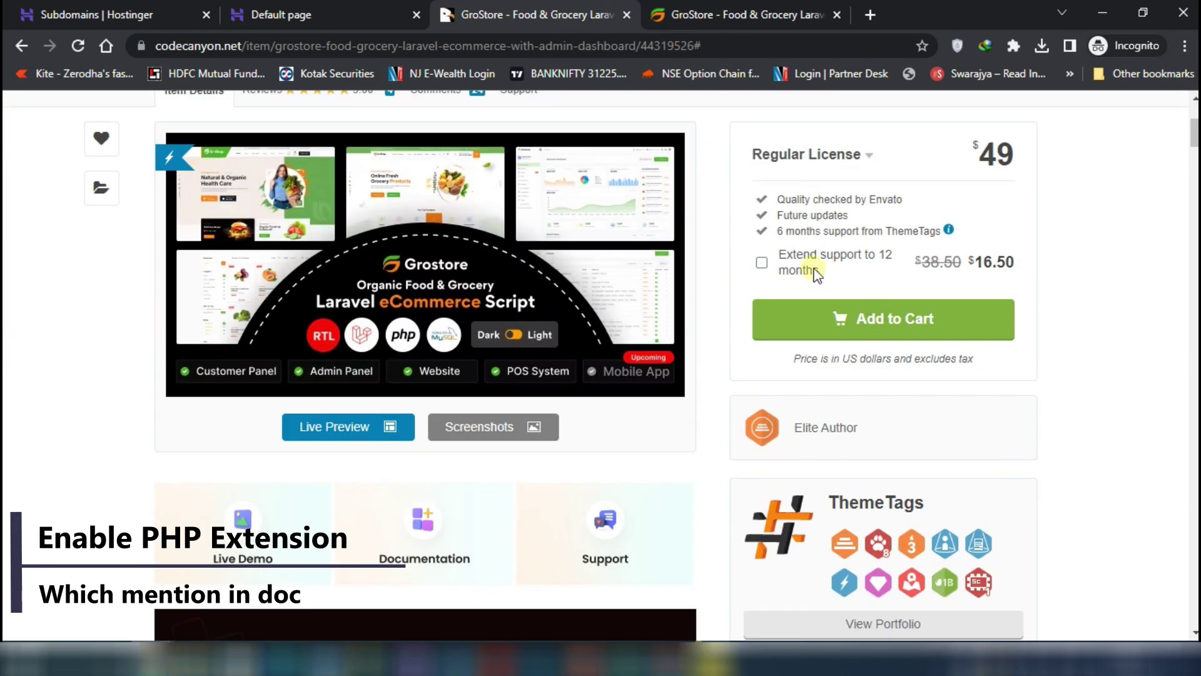
pyautogui.scroll(-1, 704, 327)
pyautogui.scroll(-3, 703, 328)
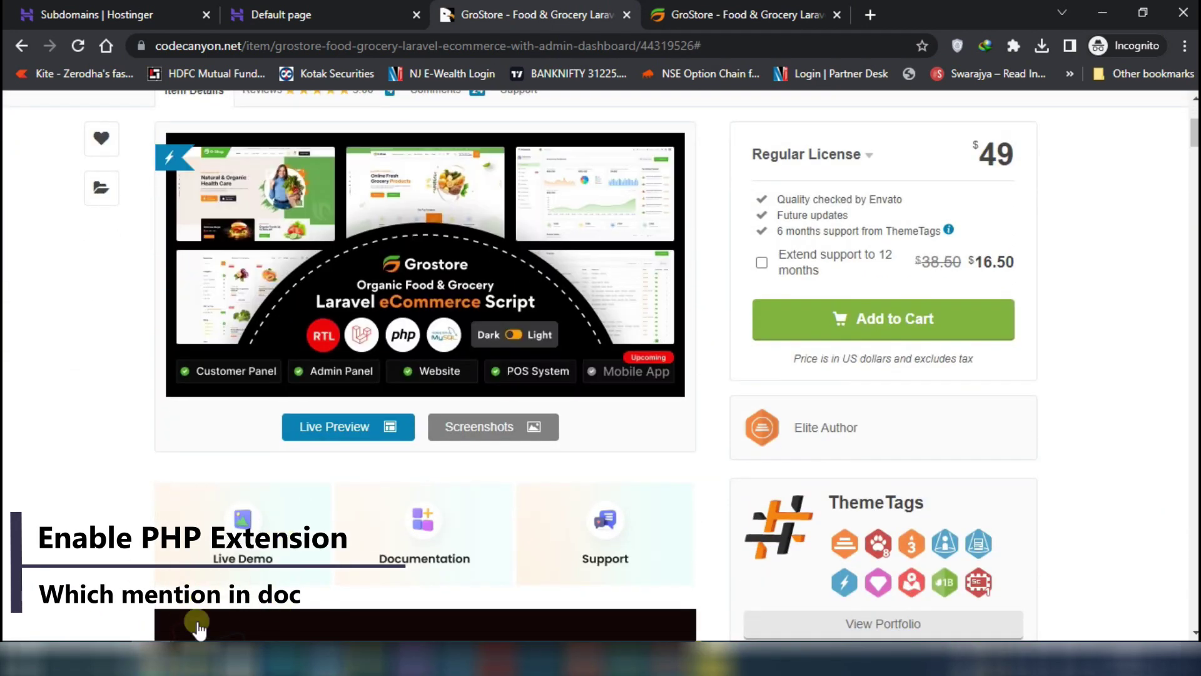
# Inspect upload_this.zip's Laravel project contents in WinRAR, then minimize the package folder window
pyautogui.click(197, 660)
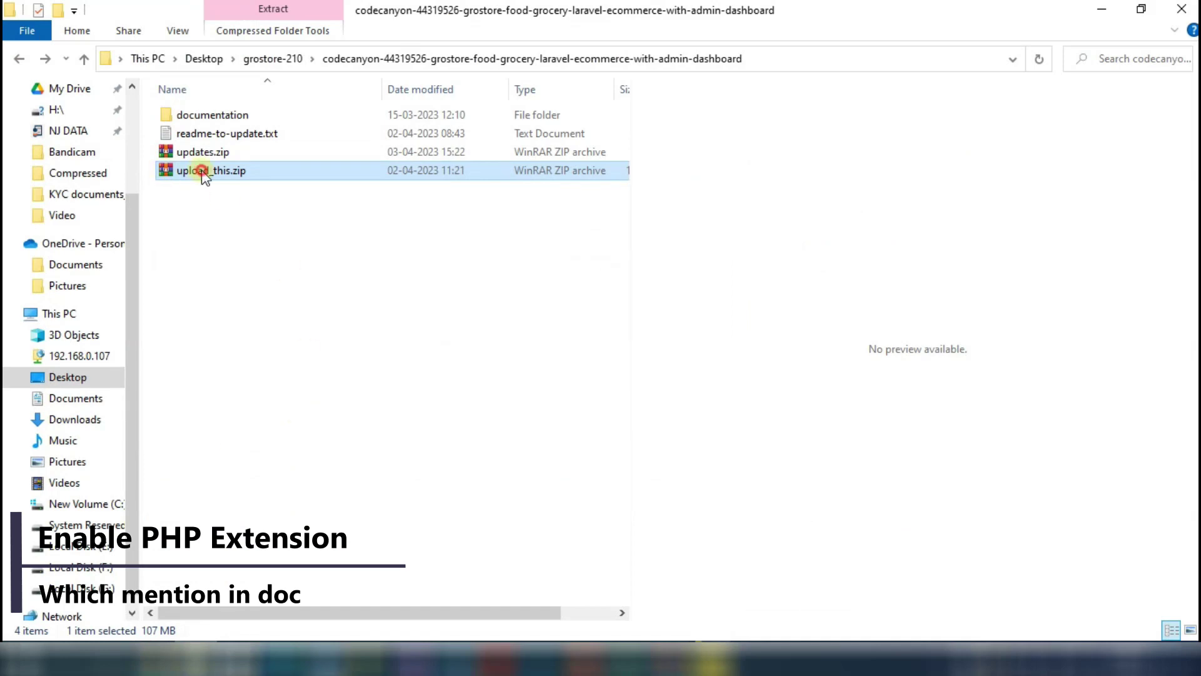
pyautogui.doubleClick(201, 172)
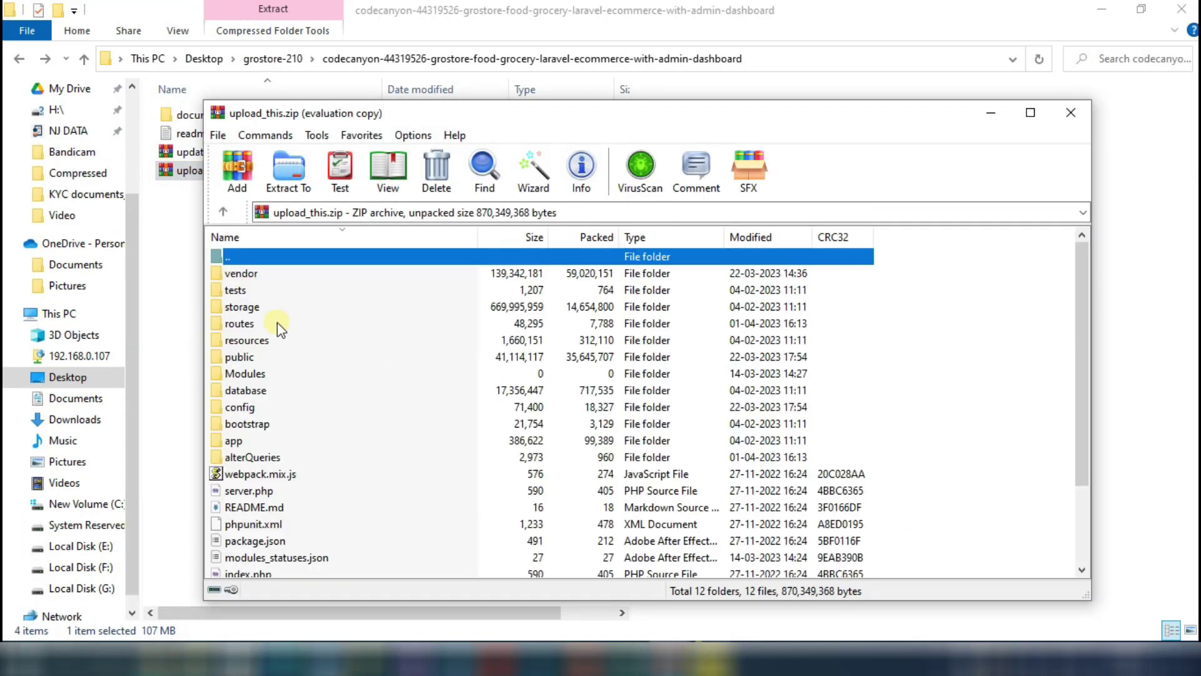
pyautogui.click(782, 286)
pyautogui.scroll(-2, 265, 514)
pyautogui.click(1071, 112)
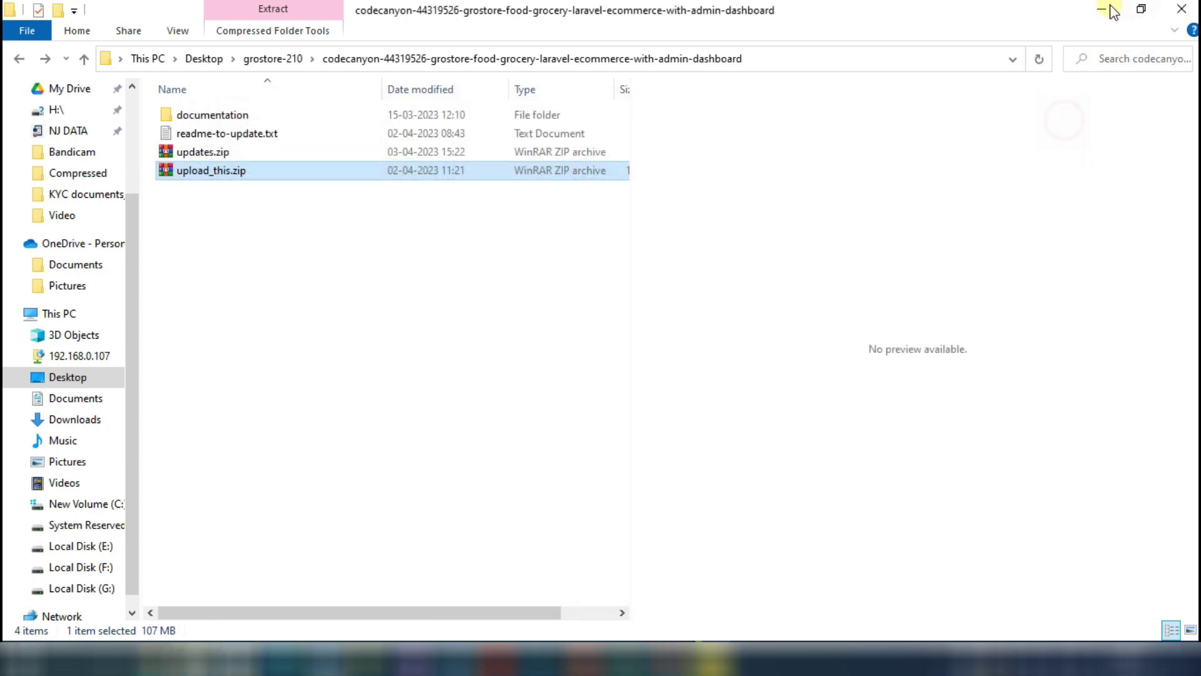
pyautogui.click(1102, 9)
# Create a MySQL database and user both named grostore, with a password
pyautogui.click(332, 8)
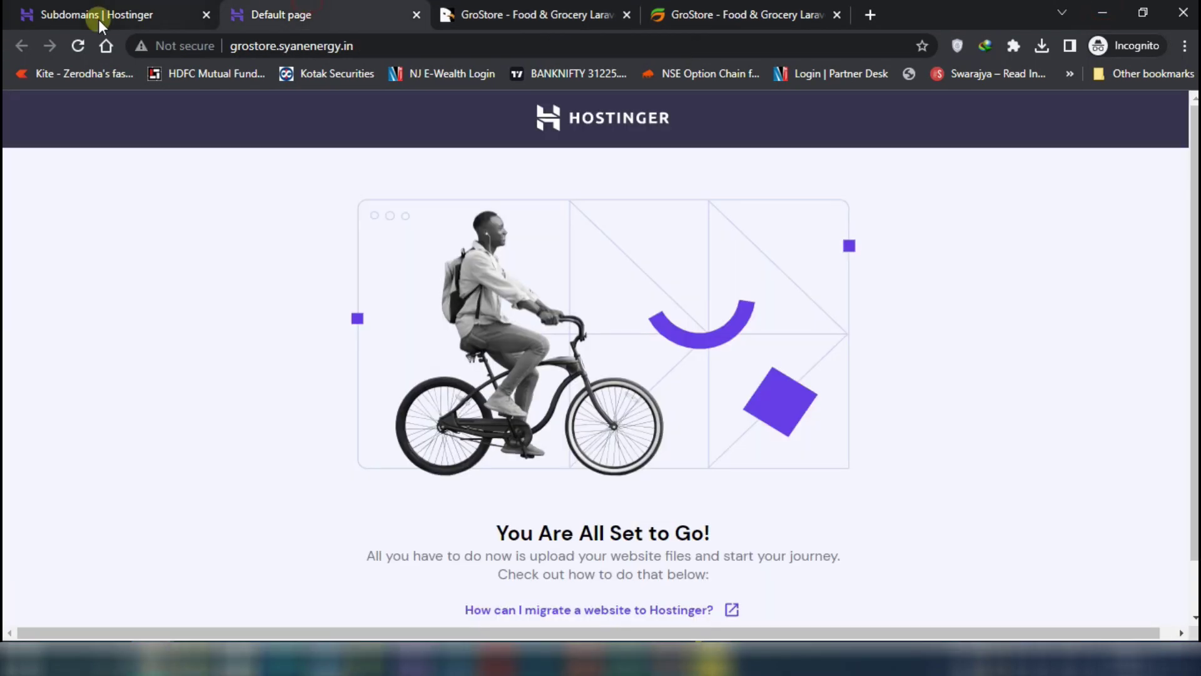
pyautogui.click(94, 15)
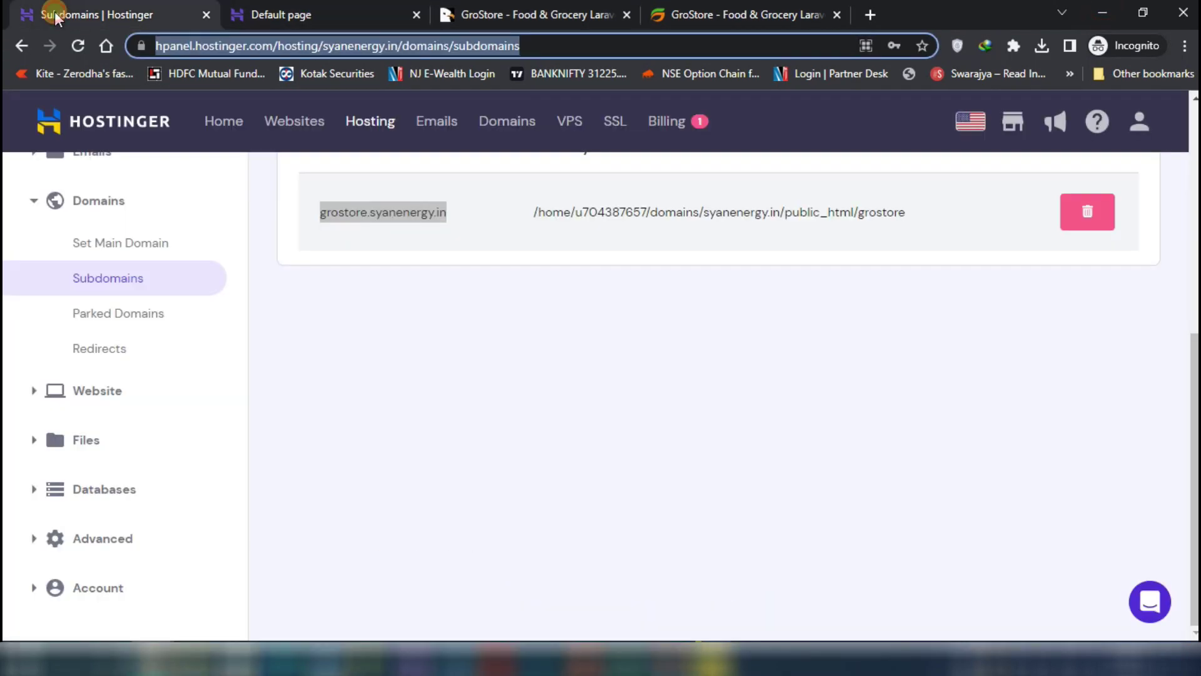
pyautogui.click(94, 445)
pyautogui.click(207, 341)
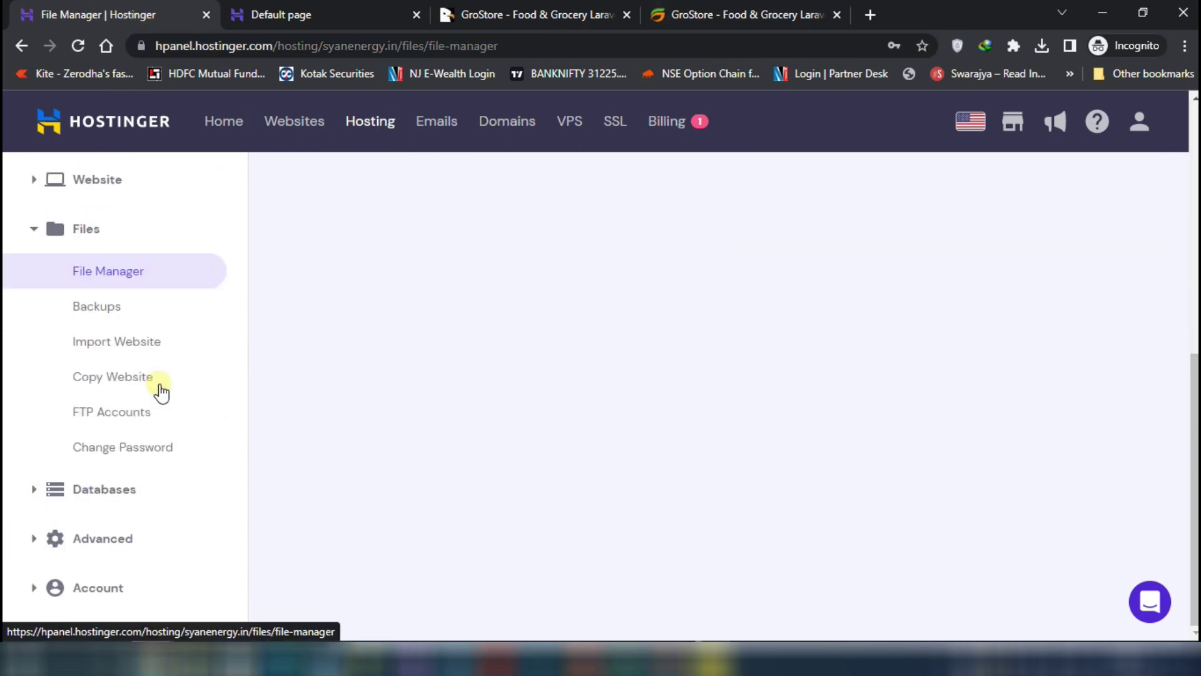
pyautogui.click(91, 491)
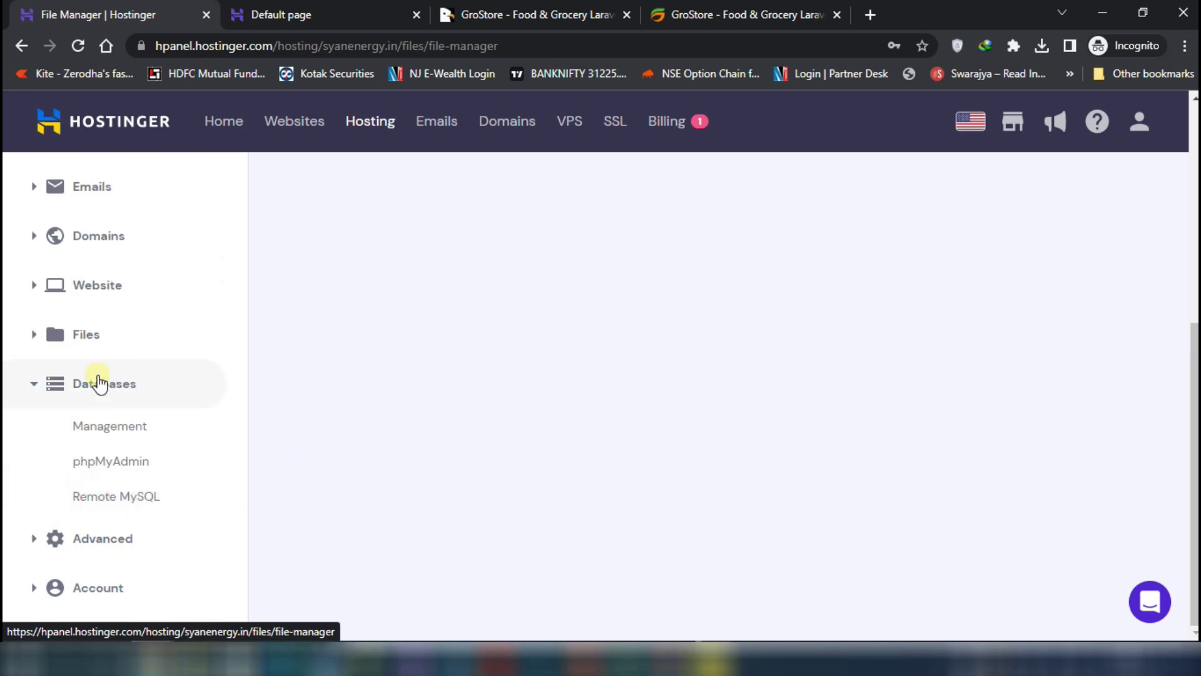
pyautogui.click(110, 428)
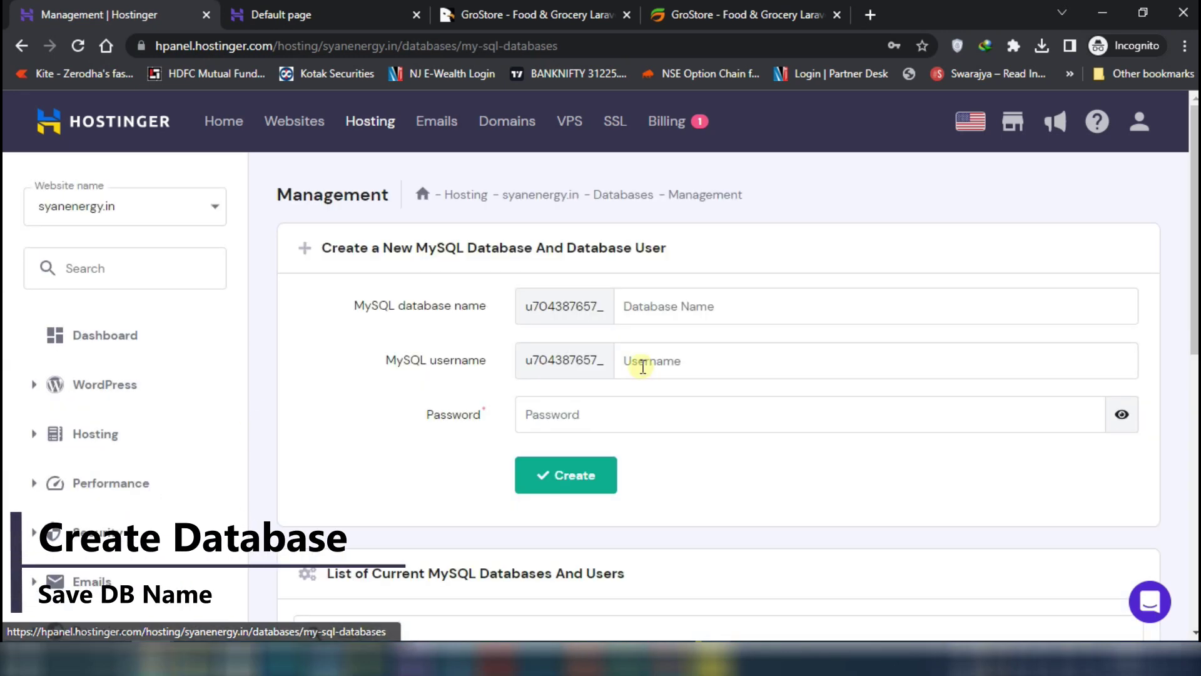
pyautogui.click(667, 313)
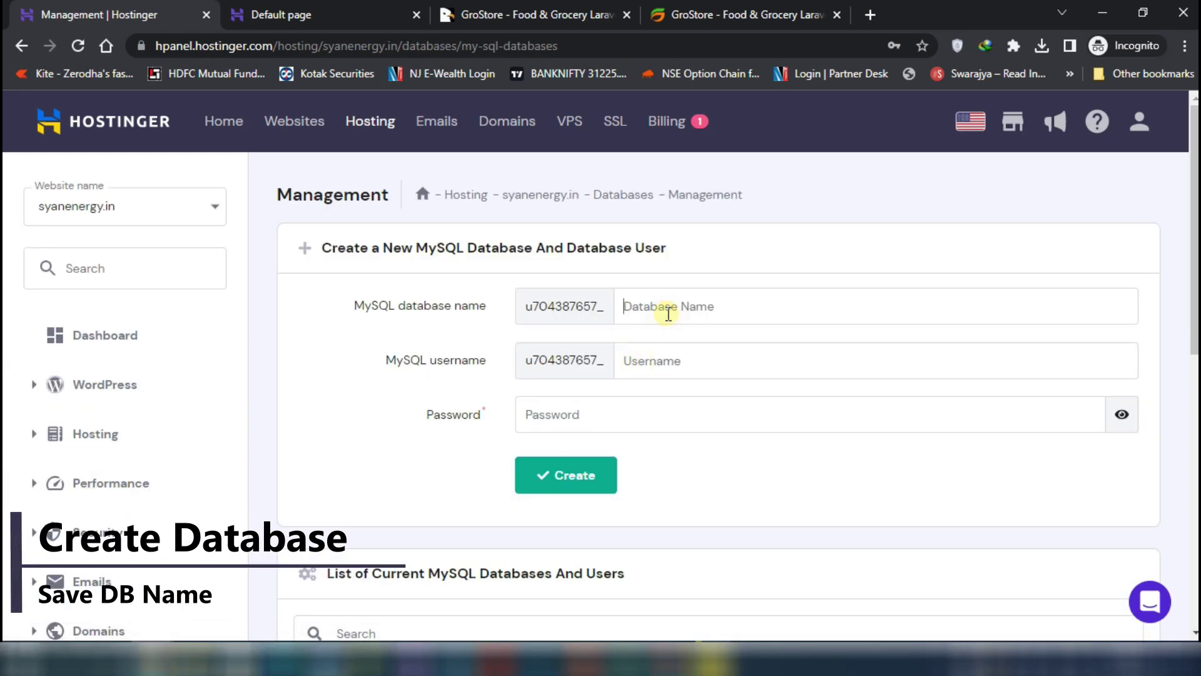
pyautogui.click(577, 431)
pyautogui.hotkey('ctrl', 'v')
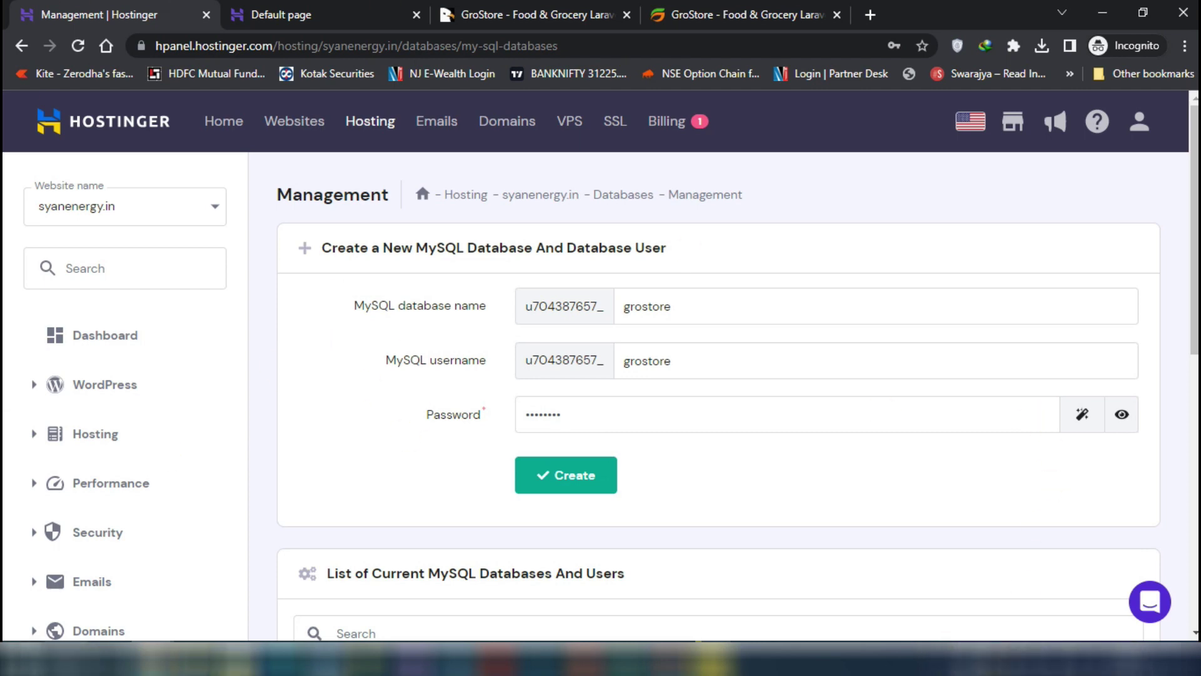
pyautogui.click(603, 476)
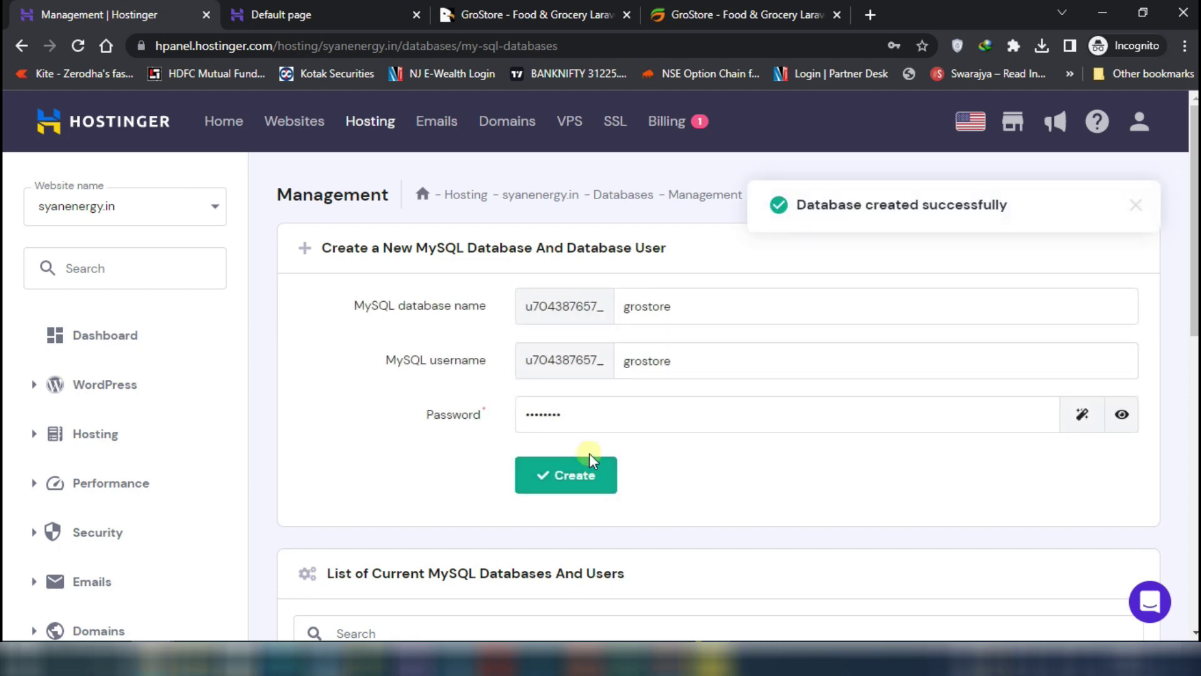
# Copy the full database name u704387657_grostore and open the File Manager
pyautogui.scroll(-3, 574, 433)
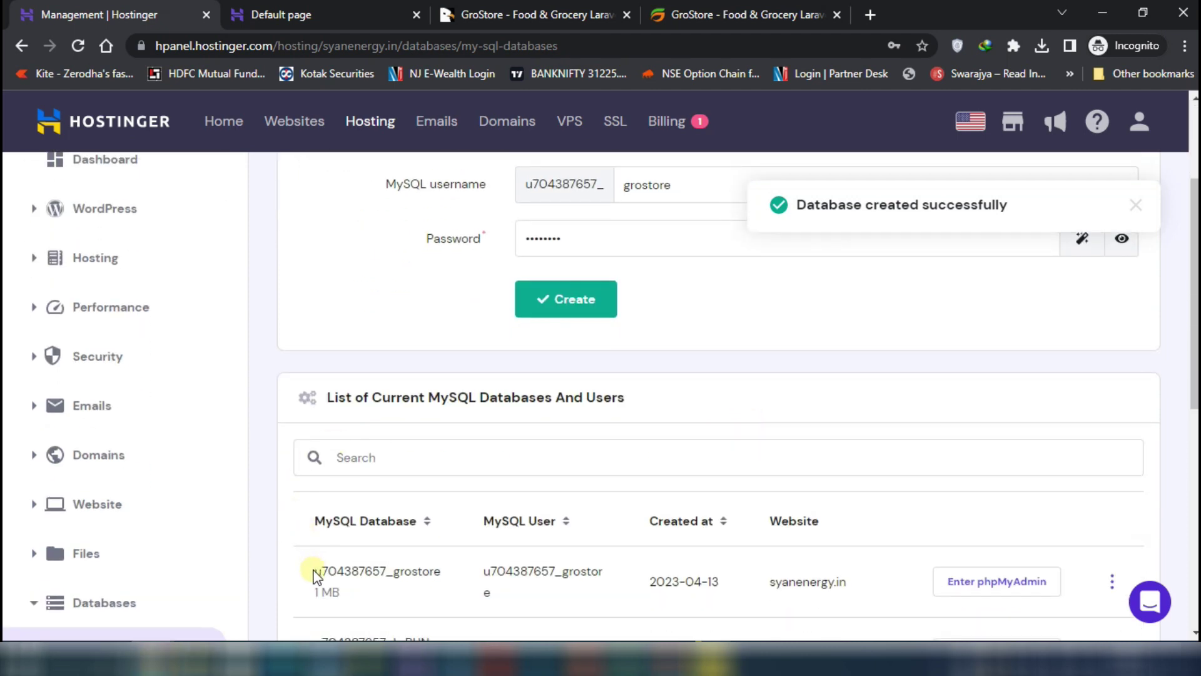
pyautogui.moveTo(315, 571); pyautogui.dragTo(440, 571)
pyautogui.rightClick(429, 570)
pyautogui.click(456, 412)
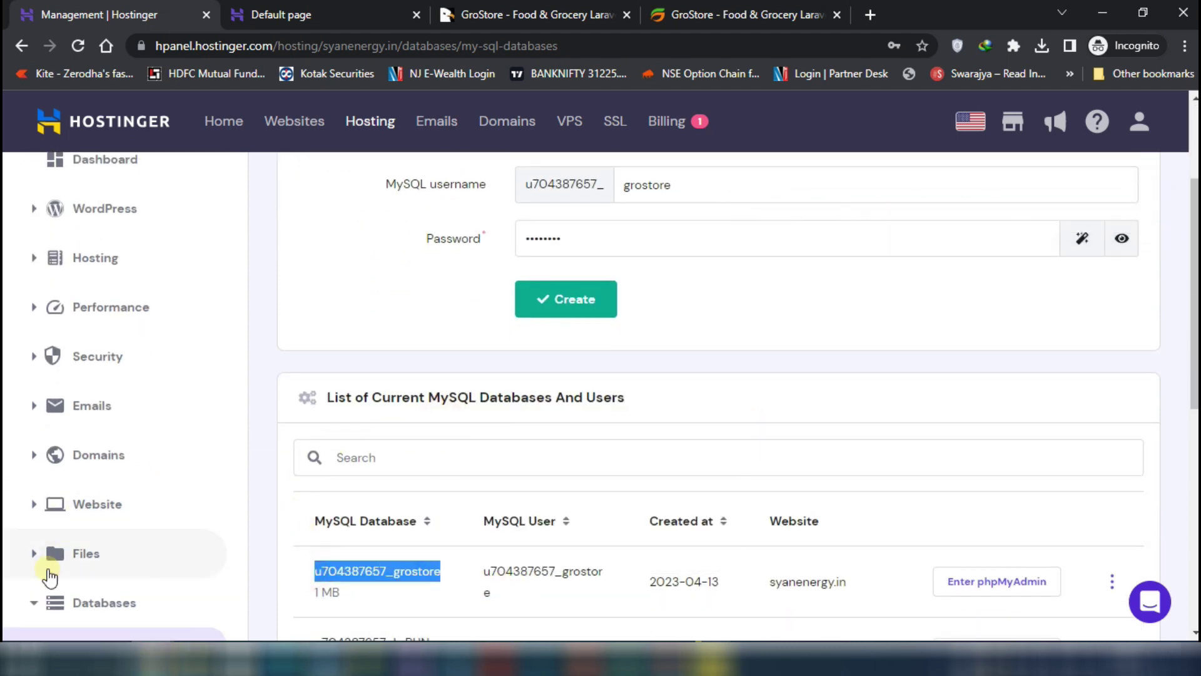
pyautogui.click(94, 553)
pyautogui.click(117, 594)
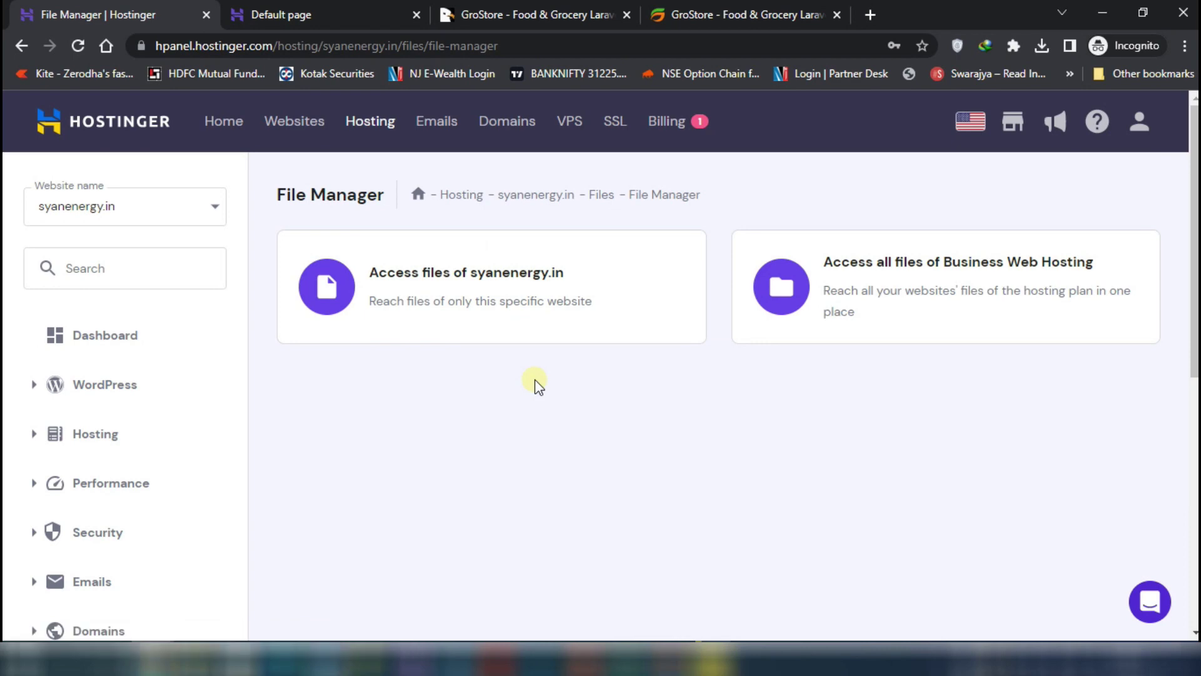
# Open public_html/grostore in syanenergy.in's file browser and bring up the local package folder
pyautogui.click(465, 277)
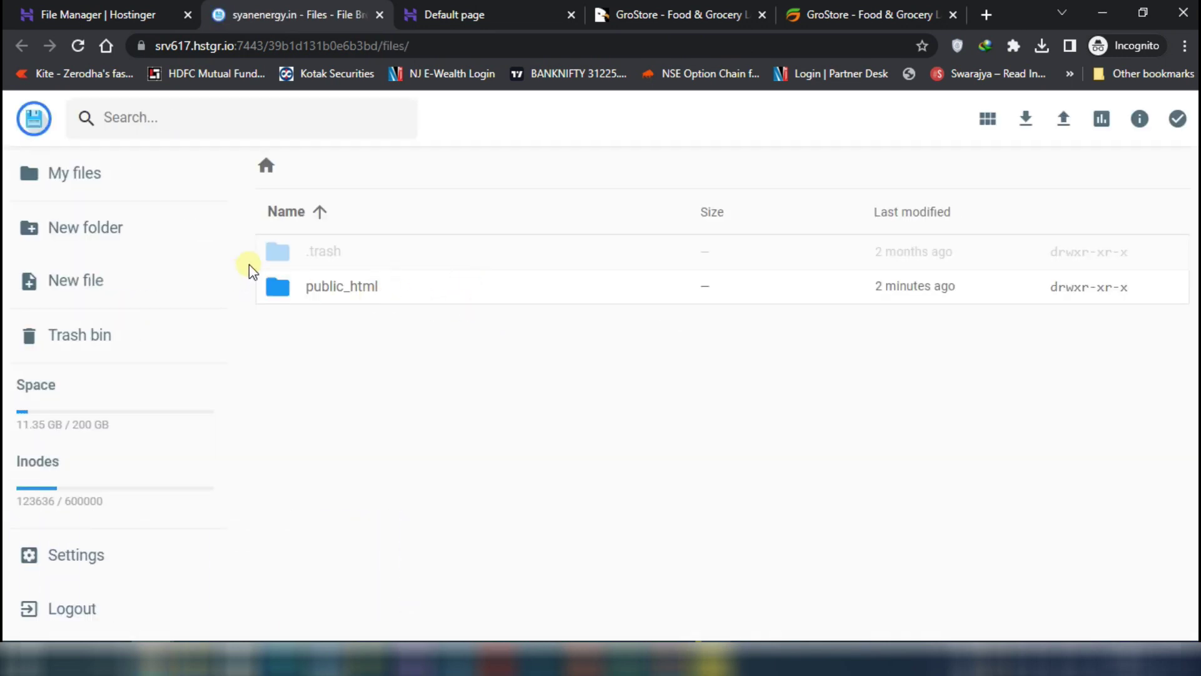
pyautogui.doubleClick(329, 286)
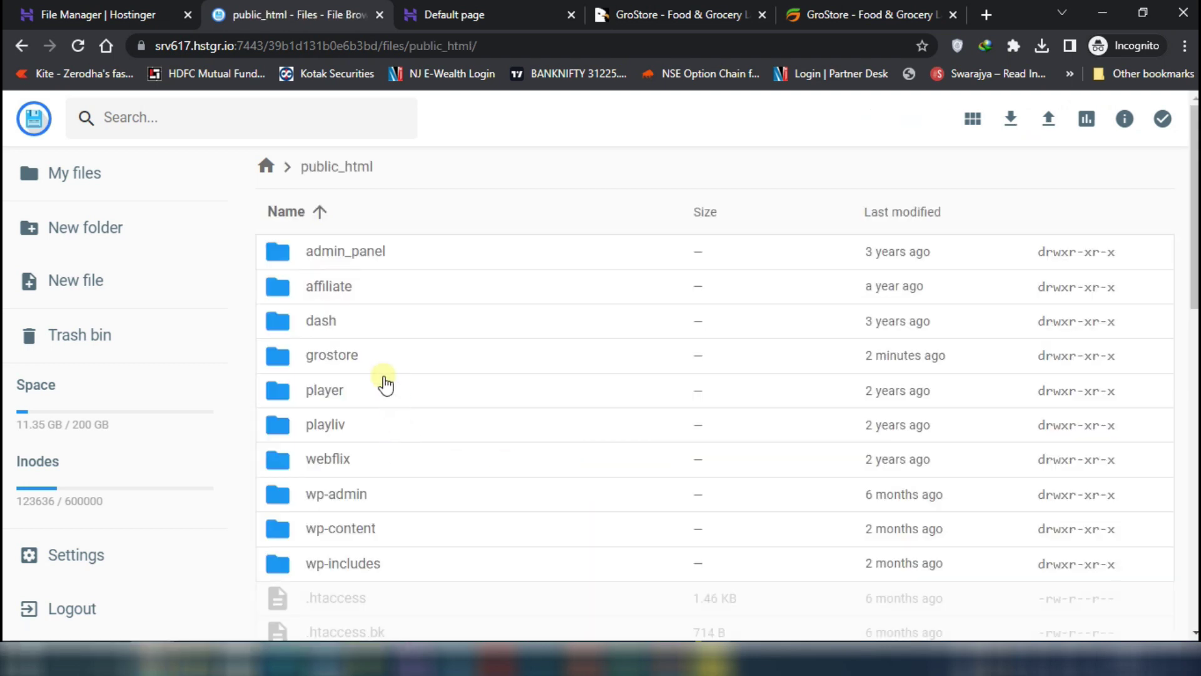
pyautogui.doubleClick(351, 356)
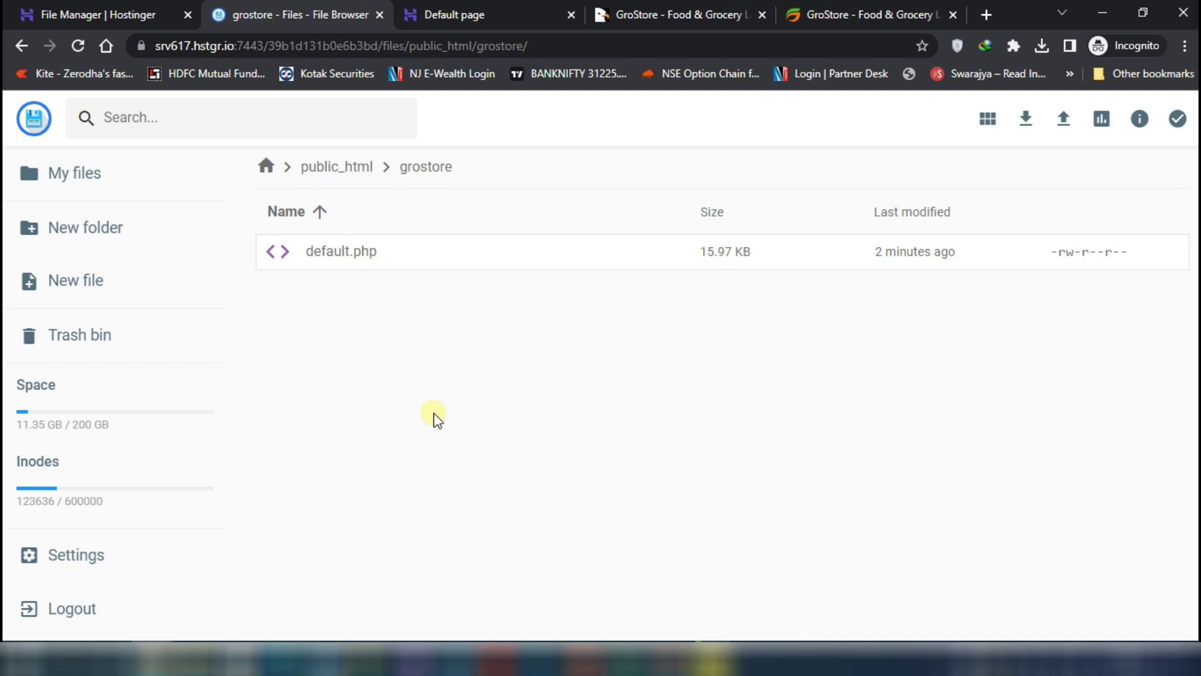
pyautogui.click(197, 658)
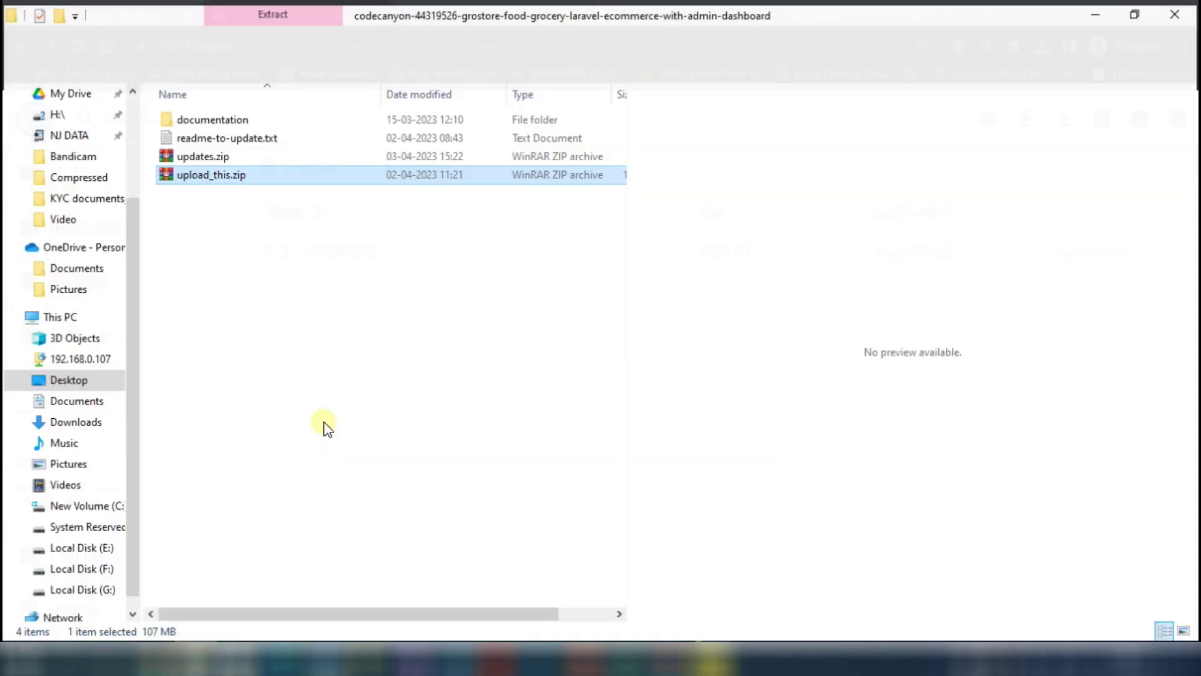
# Upload upload_this.zip (107.89 MB) into the grostore folder by dragging it in, then select it
pyautogui.moveTo(220, 177); pyautogui.dragTo(469, 381)
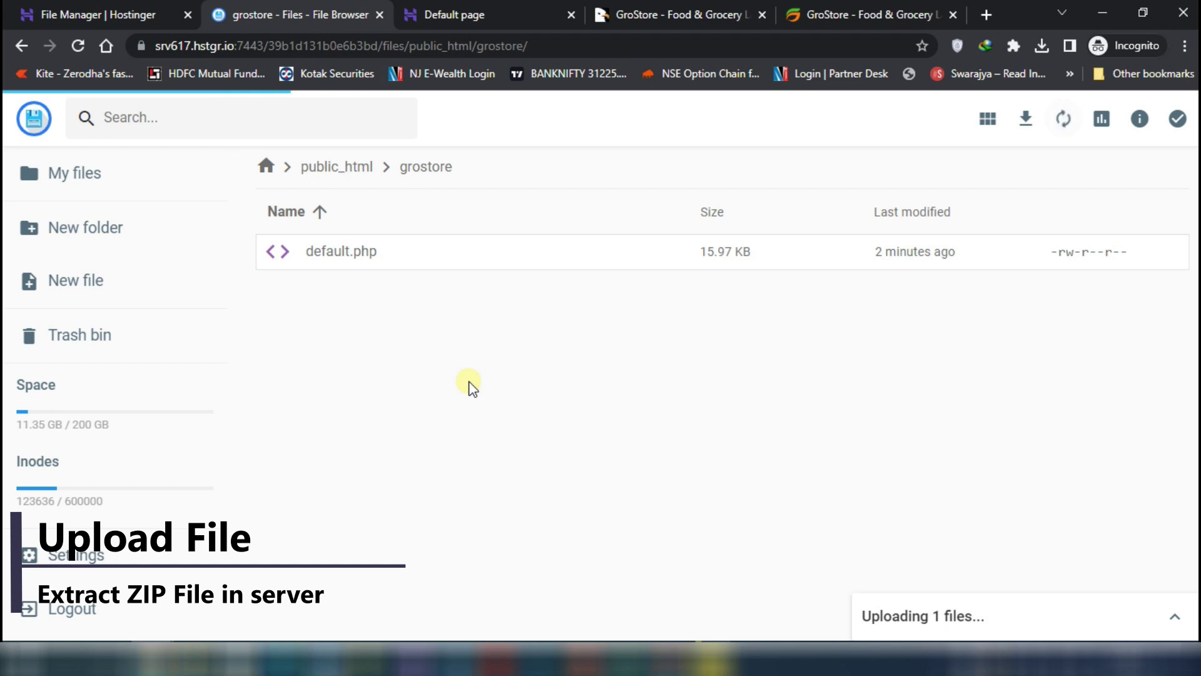
pyautogui.click(1169, 618)
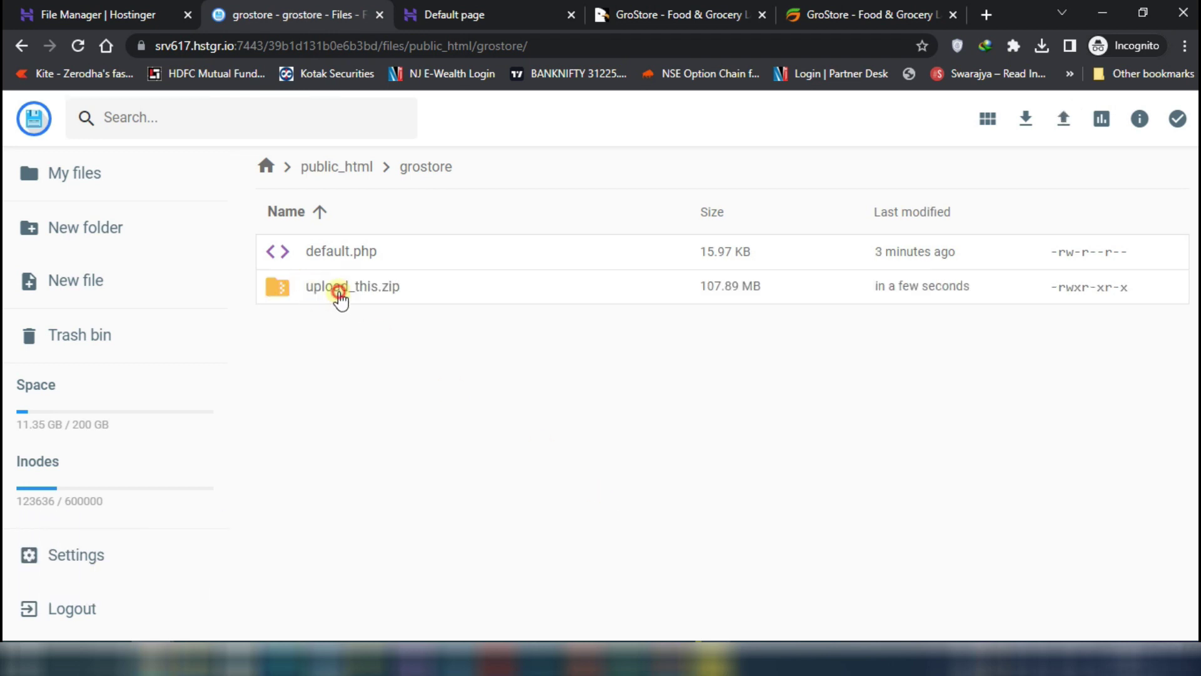
pyautogui.doubleClick(340, 291)
pyautogui.click(33, 116)
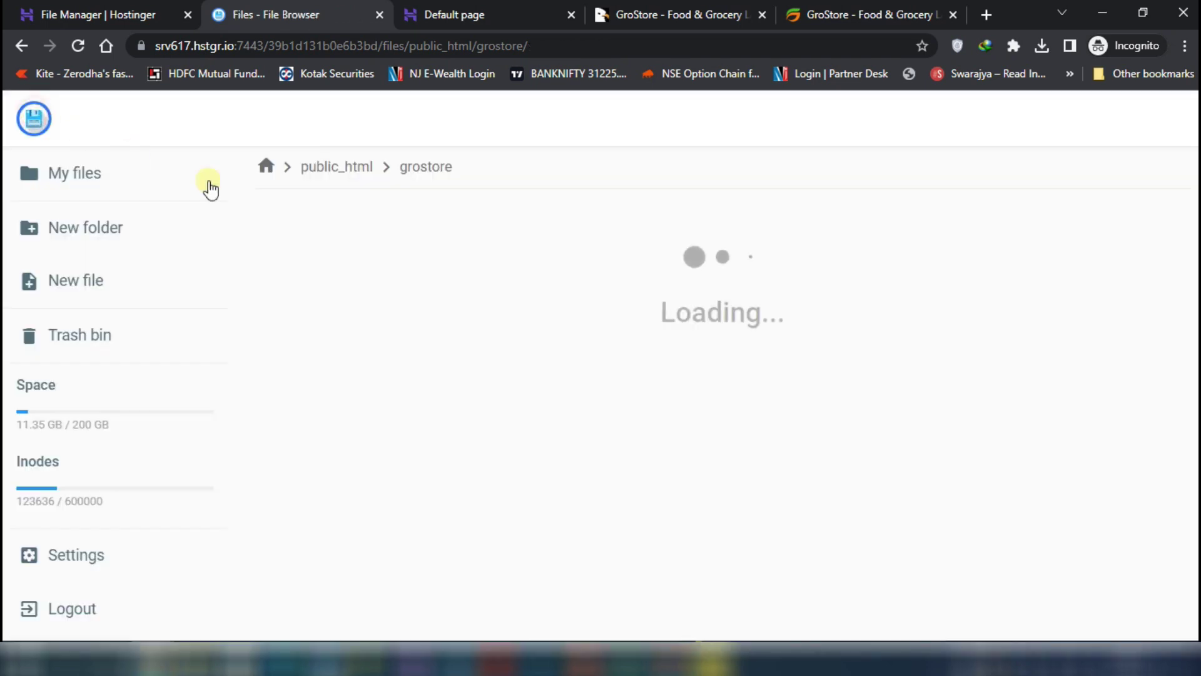
pyautogui.click(391, 289)
# Extract upload_this.zip into a new cd folder and open it
pyautogui.click(919, 125)
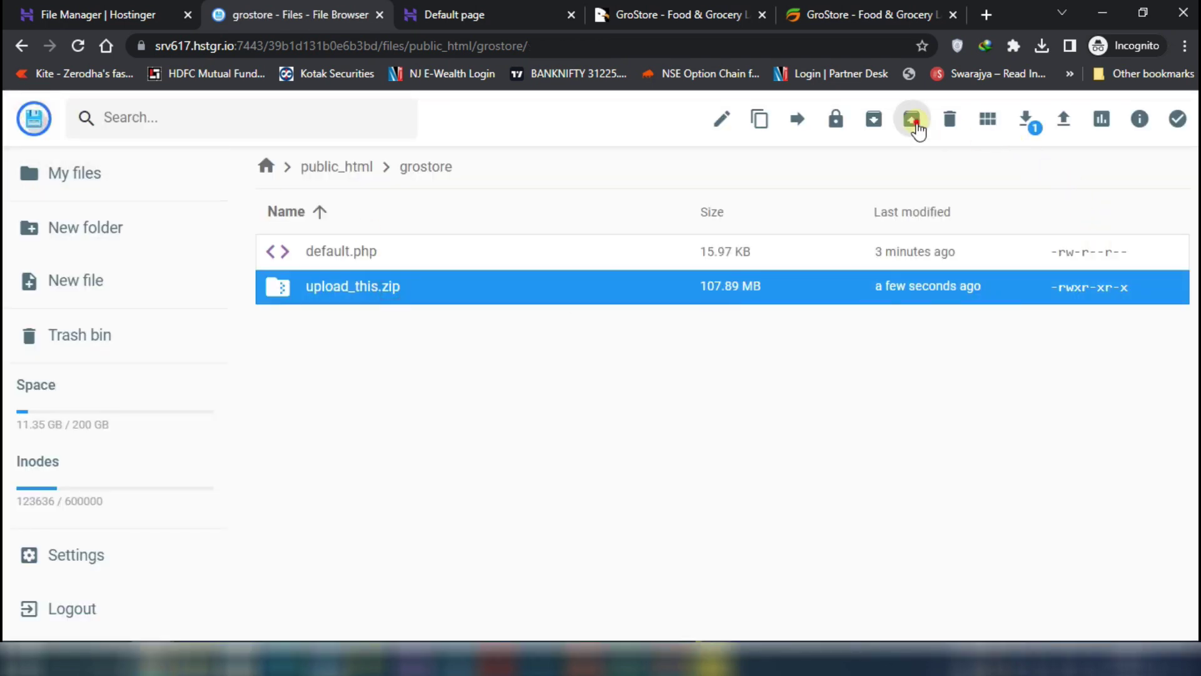
pyautogui.write('cd')
pyautogui.click(725, 524)
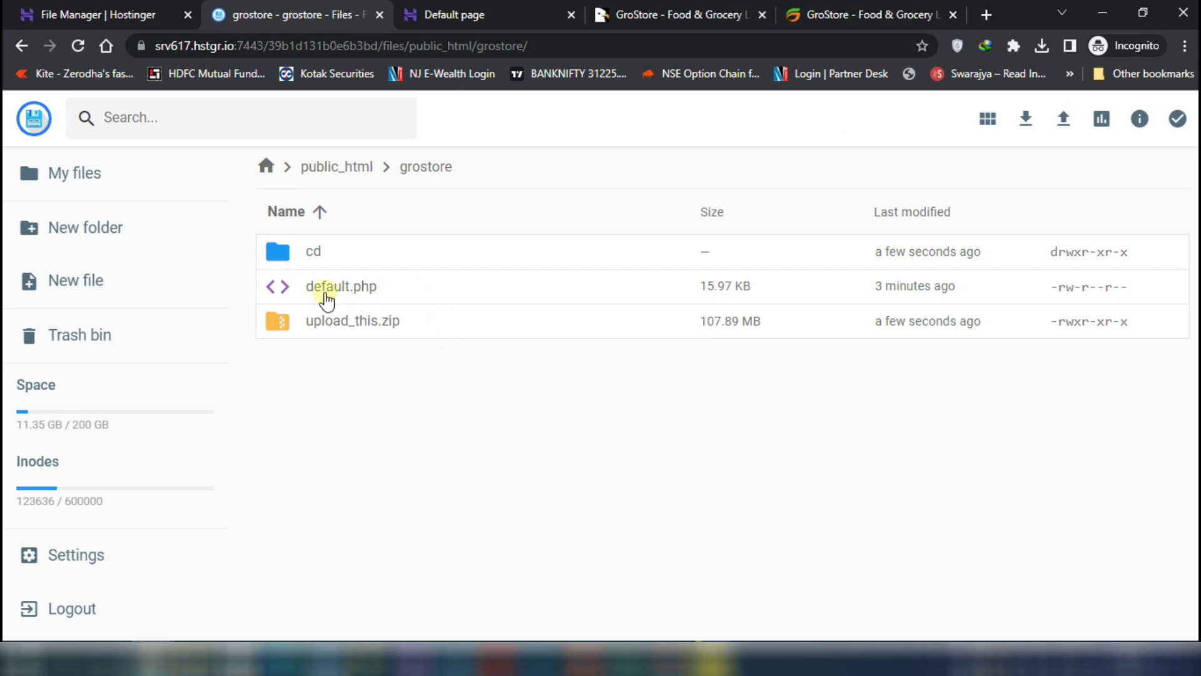
pyautogui.doubleClick(329, 253)
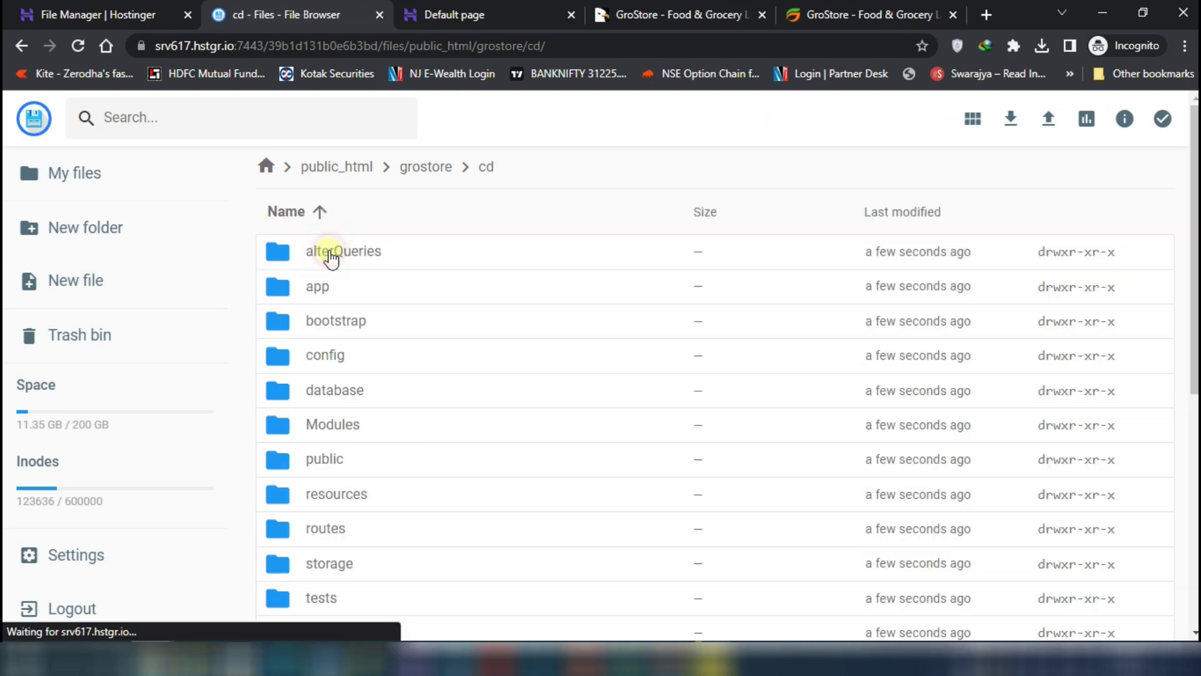
# Move all 24 extracted items from cd up into the grostore folder and check the result
pyautogui.click(372, 251)
pyautogui.hotkey('ctrl', 'a')
pyautogui.click(857, 120)
pyautogui.doubleClick(541, 213)
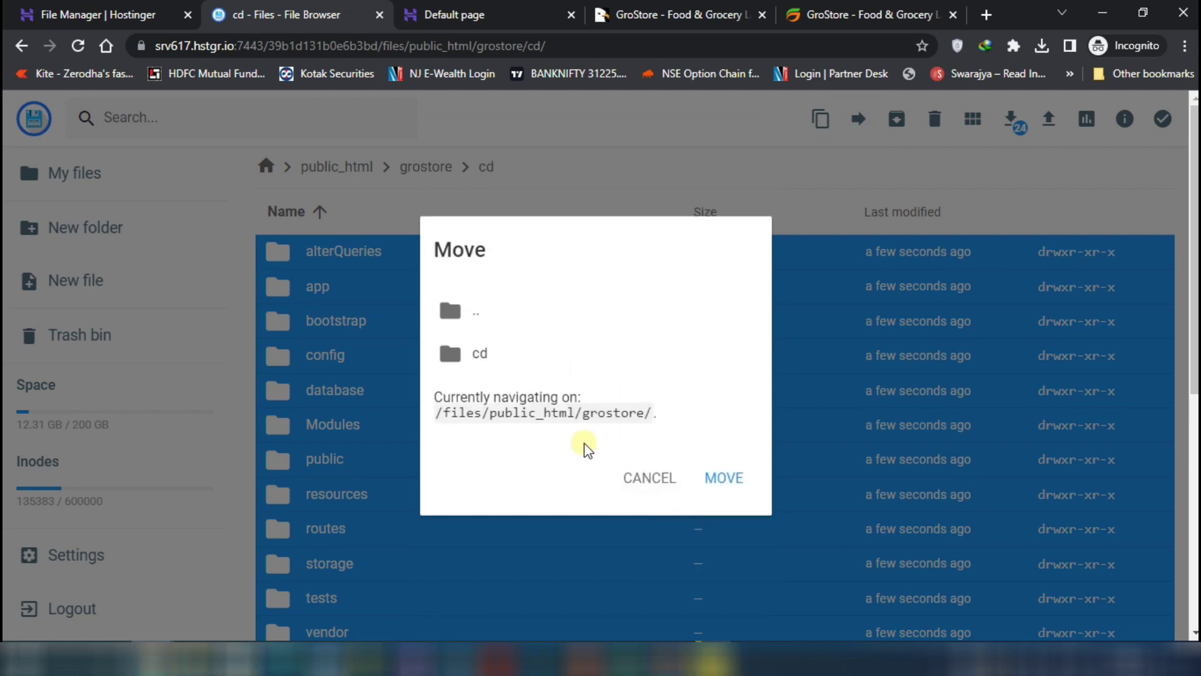
pyautogui.moveTo(580, 414); pyautogui.dragTo(656, 411)
pyautogui.click(729, 490)
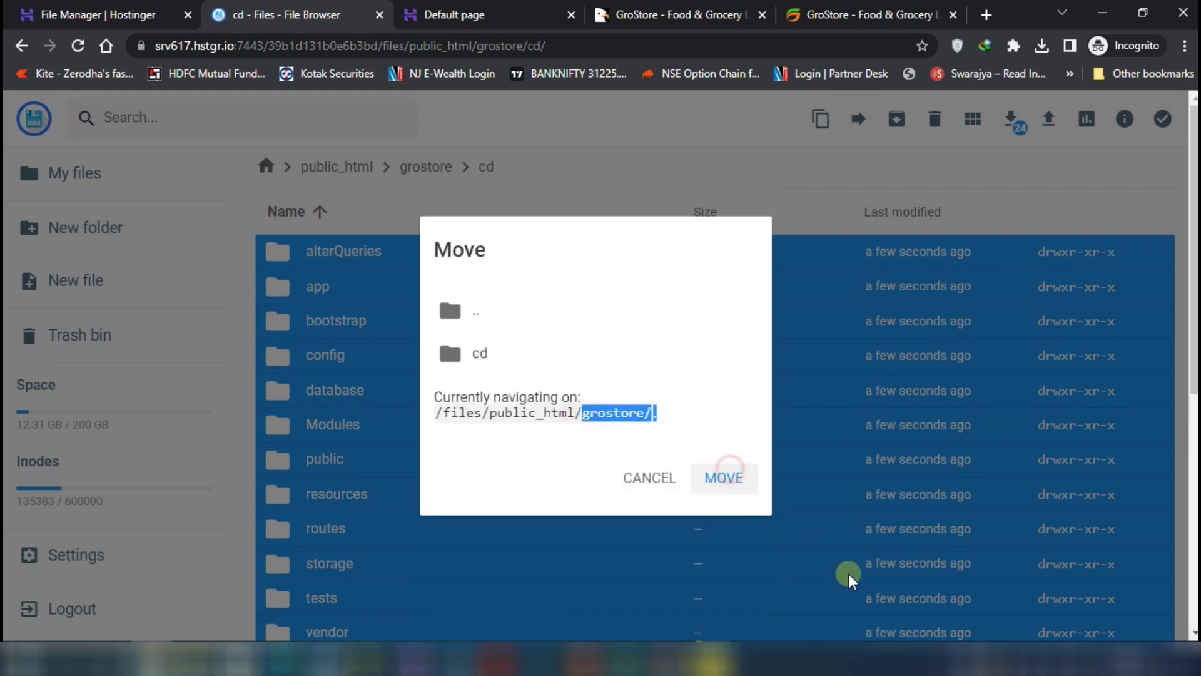
pyautogui.scroll(-8, 587, 346)
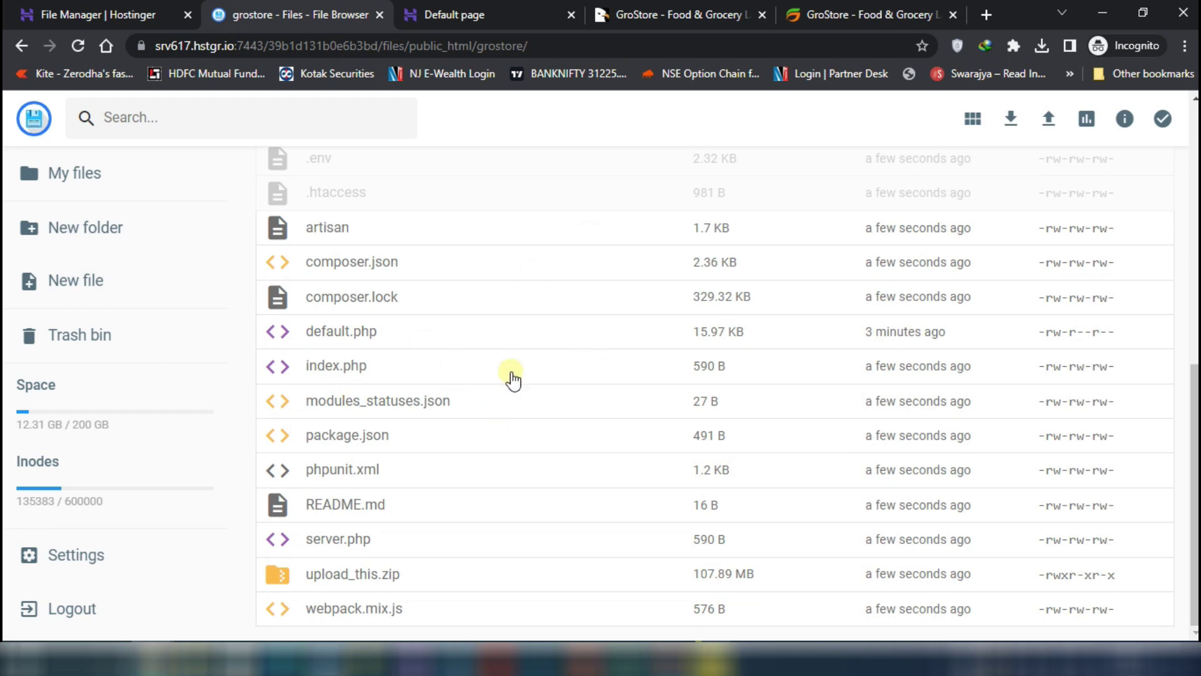
pyautogui.scroll(8, 543, 538)
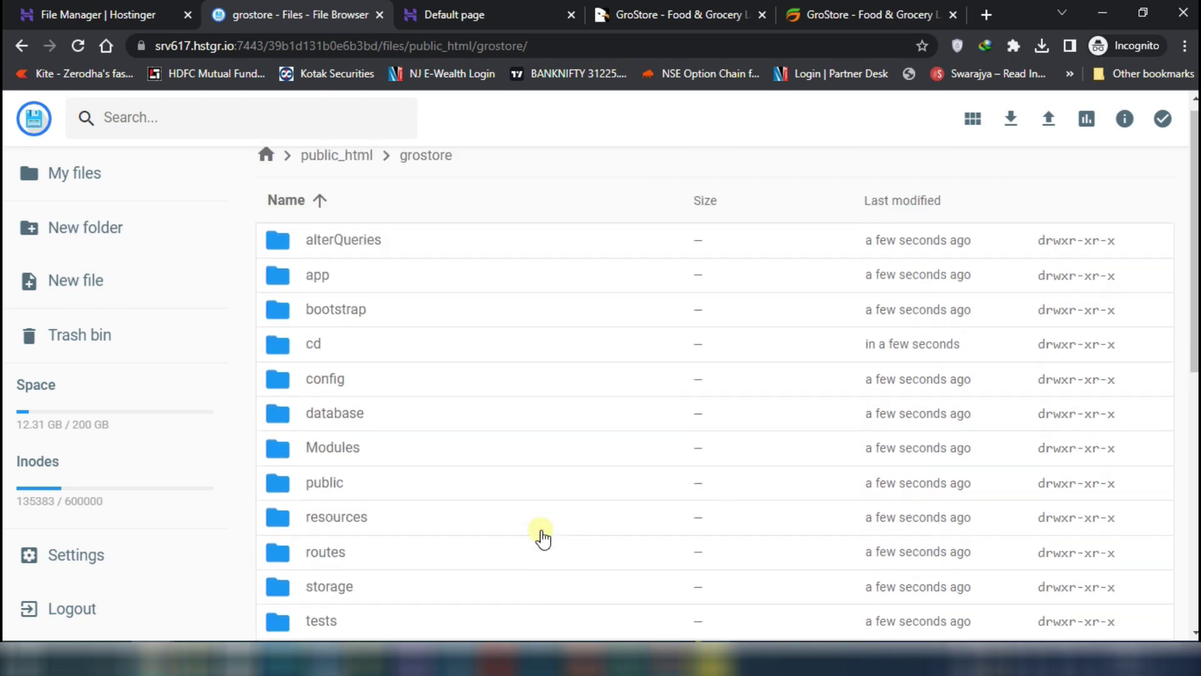
pyautogui.scroll(-5, 538, 507)
pyautogui.scroll(-3, 537, 469)
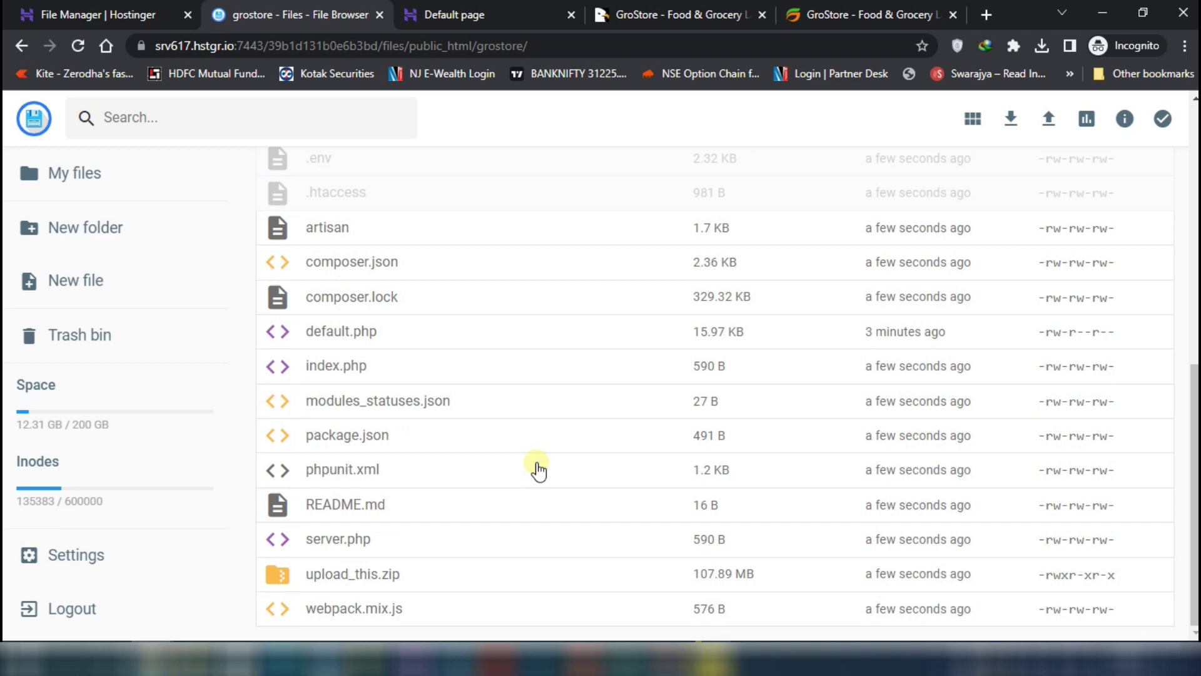
pyautogui.scroll(6, 538, 470)
pyautogui.scroll(-1, 380, 529)
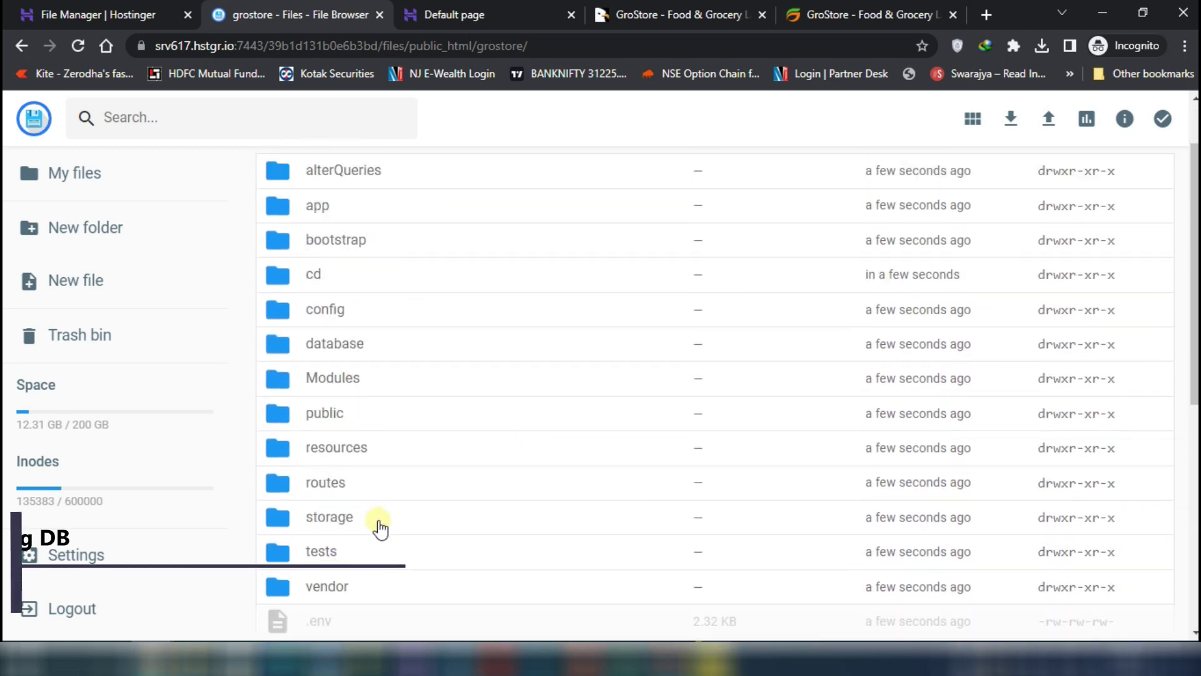
pyautogui.scroll(-1, 379, 528)
# In .env, replace DB_DATABASE dev_enmart with u704387657_grostore
pyautogui.doubleClick(381, 523)
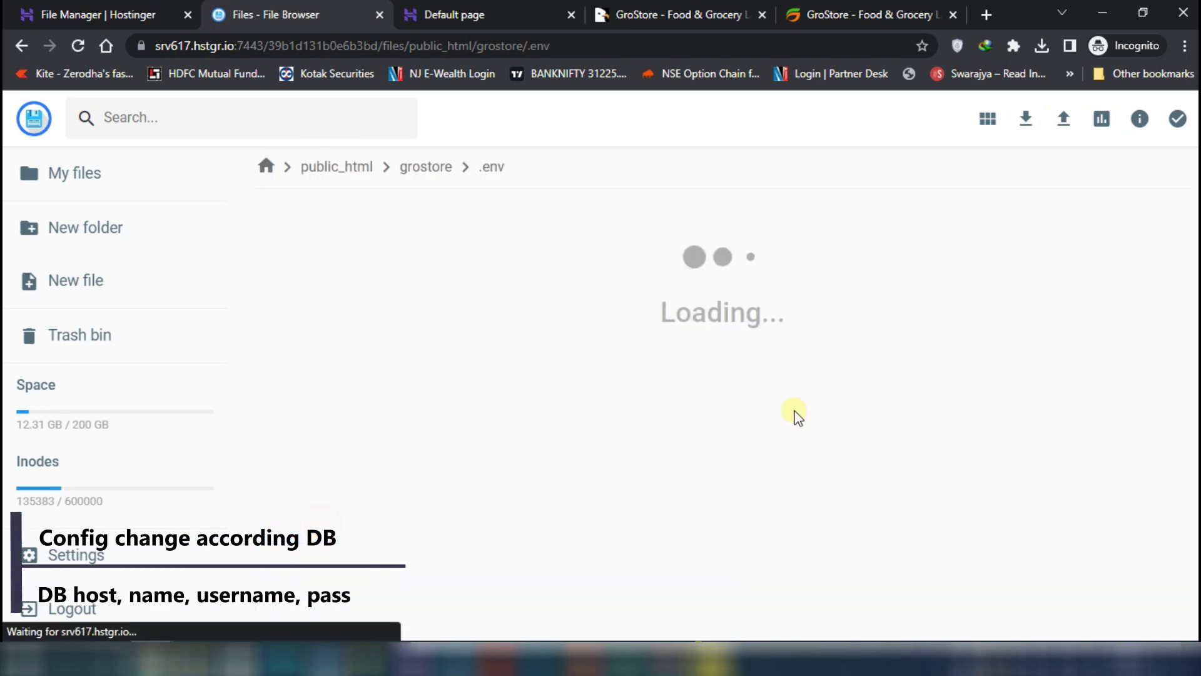
pyautogui.click(119, 416)
pyautogui.press('Down')
pyautogui.press('Down')
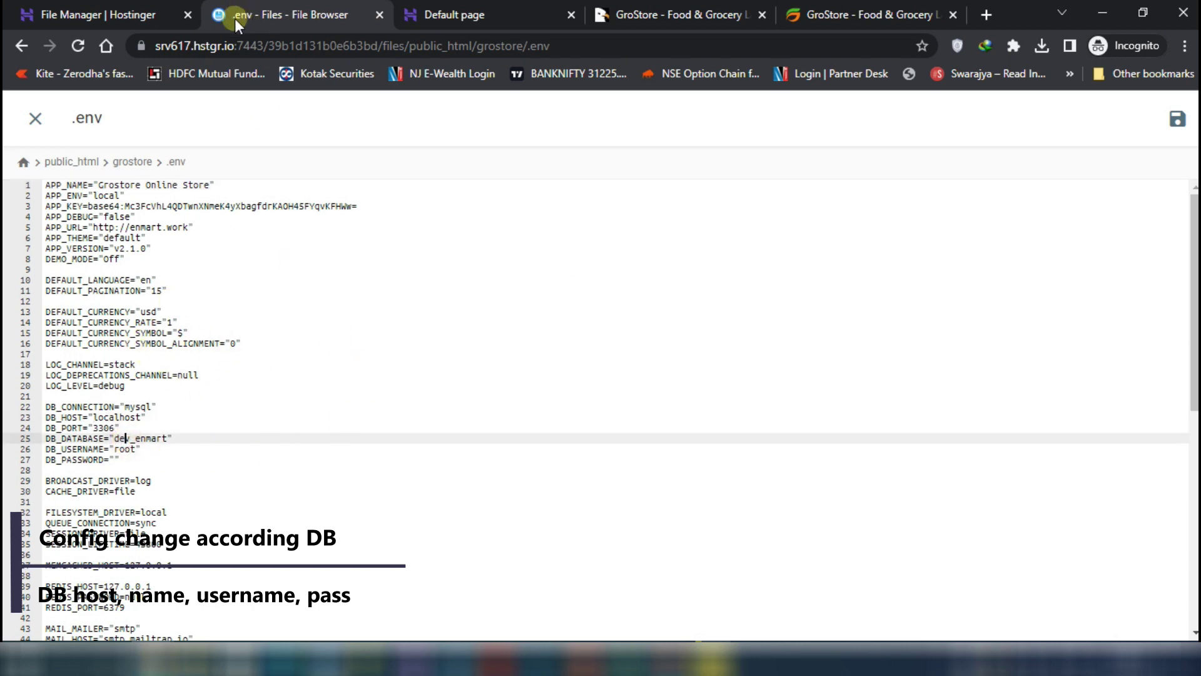
pyautogui.click(88, 14)
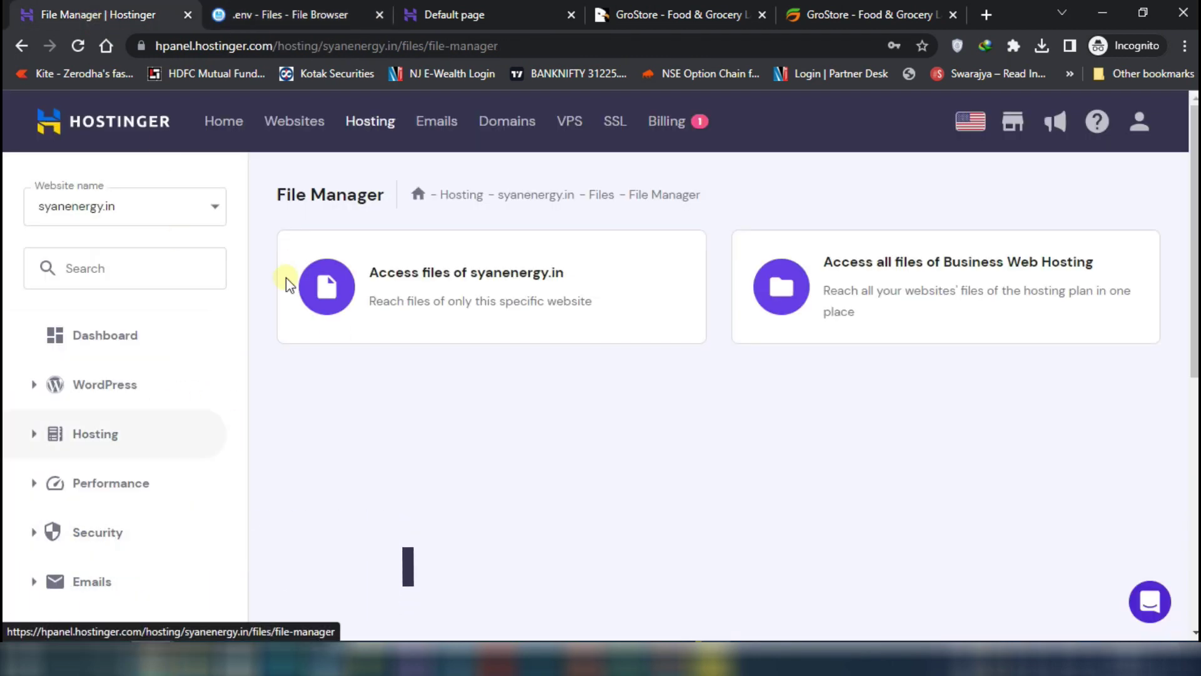
pyautogui.click(254, 12)
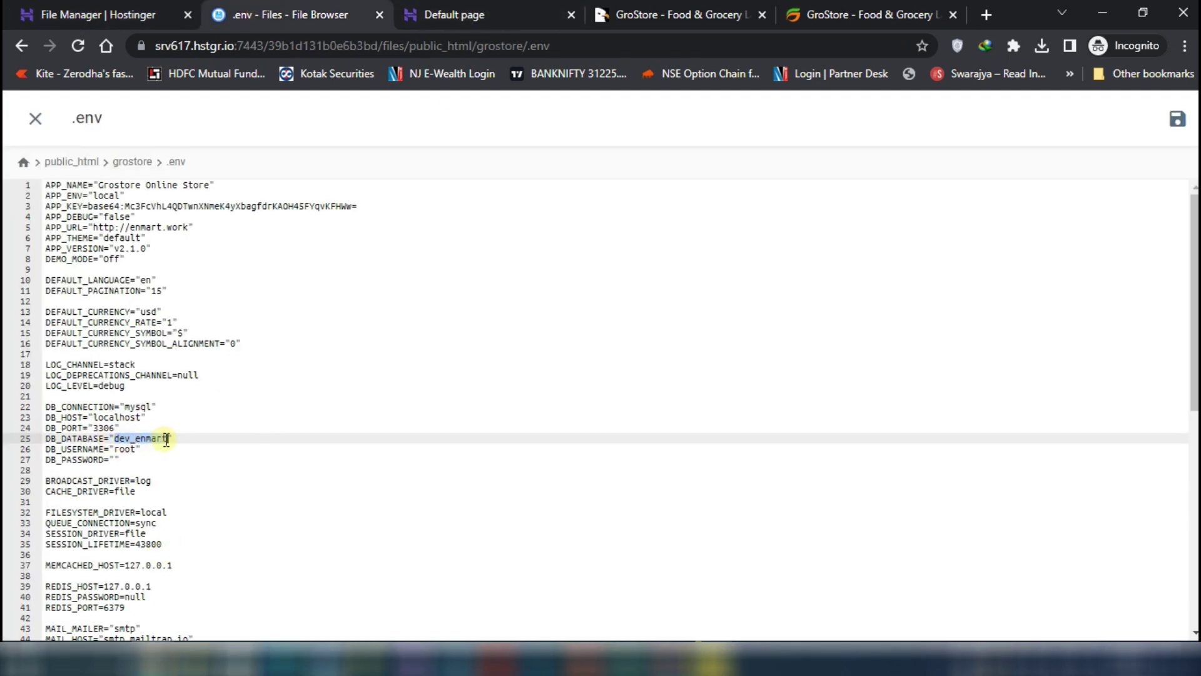
pyautogui.write('u704387657_grostore')
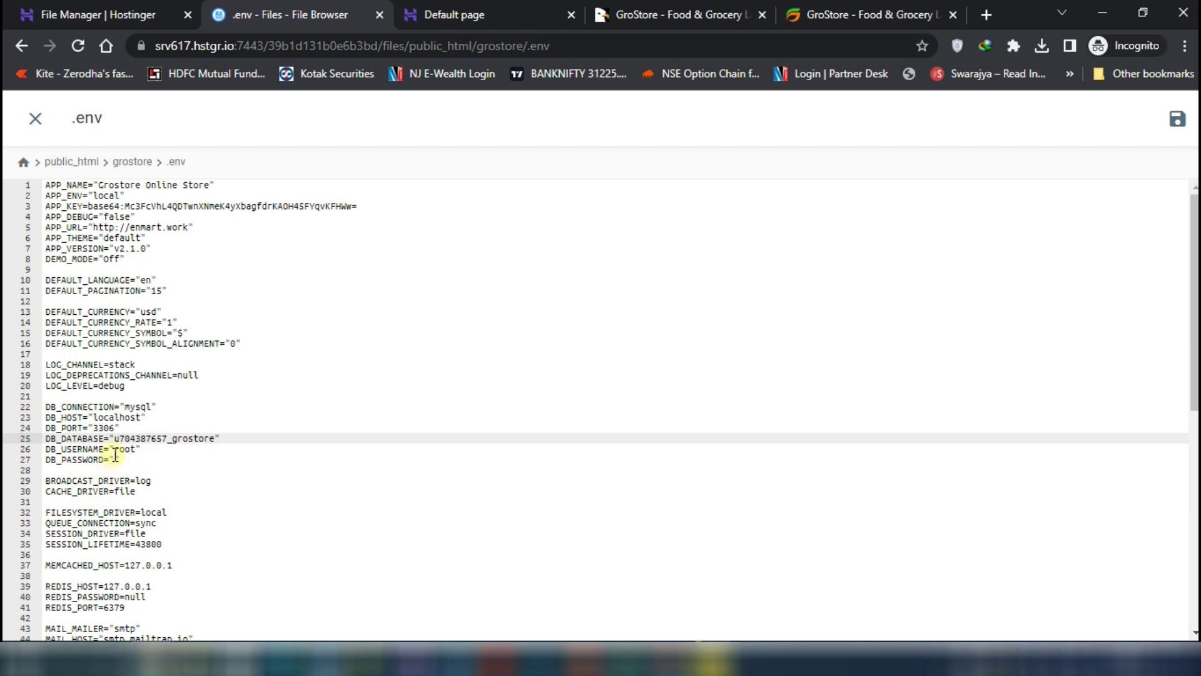
pyautogui.doubleClick(122, 449)
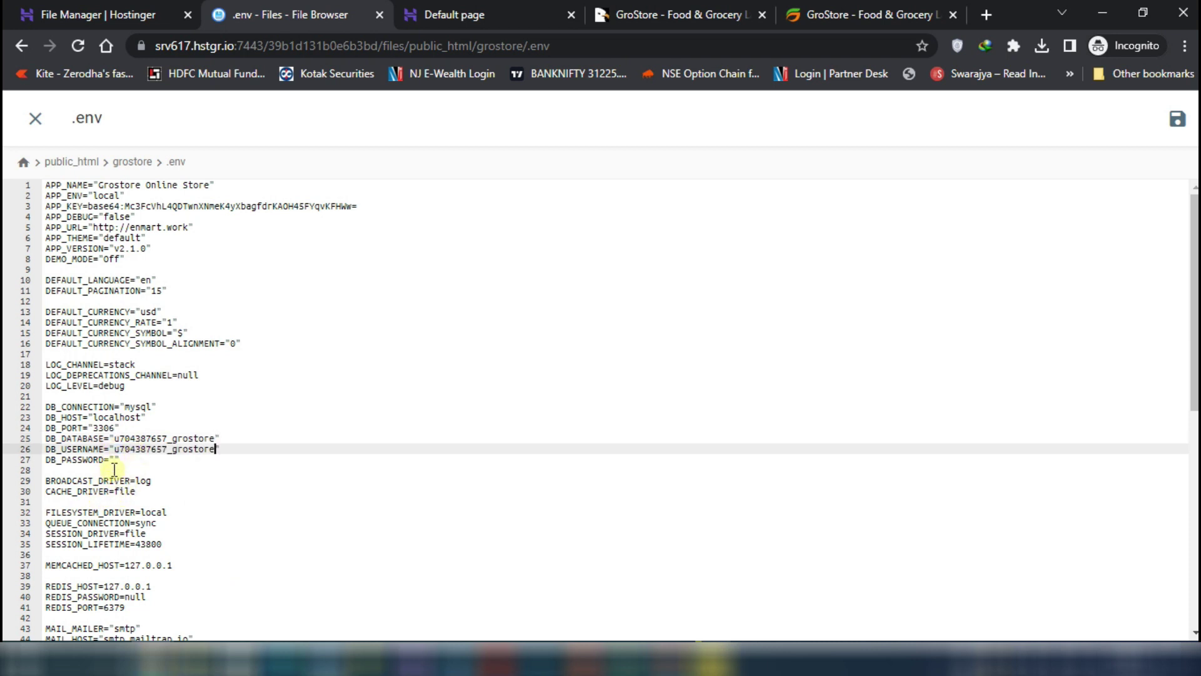
pyautogui.click(116, 461)
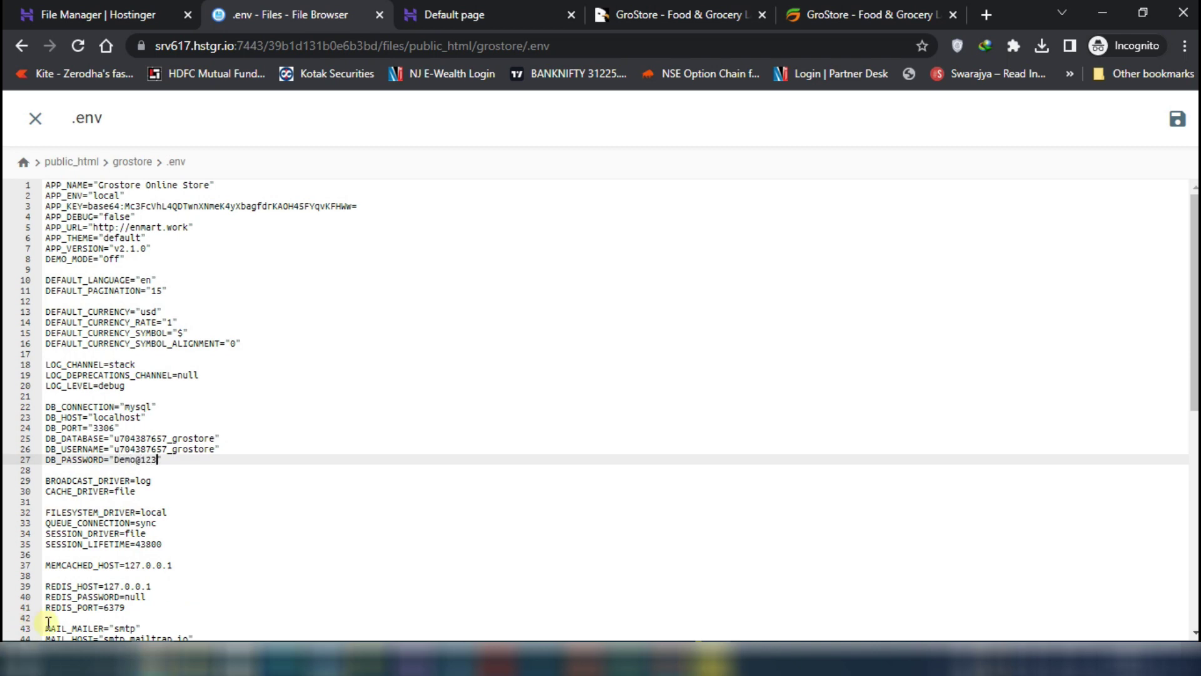
pyautogui.scroll(-3, 402, 288)
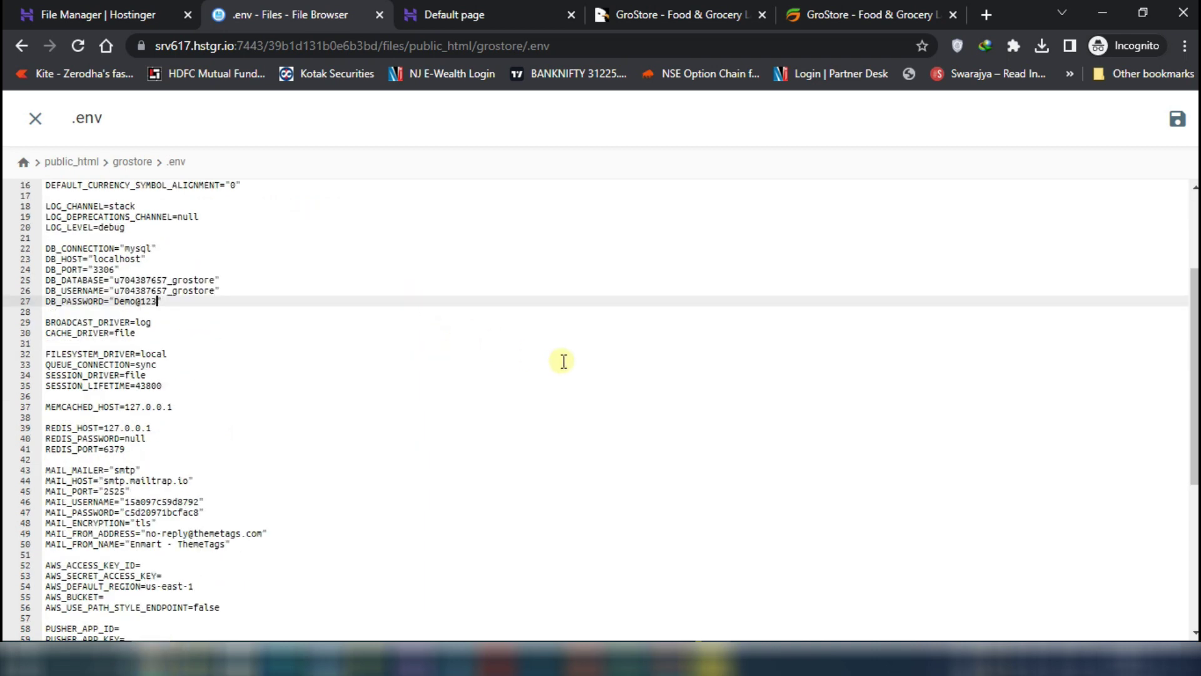
pyautogui.scroll(3, 563, 360)
pyautogui.click(1178, 119)
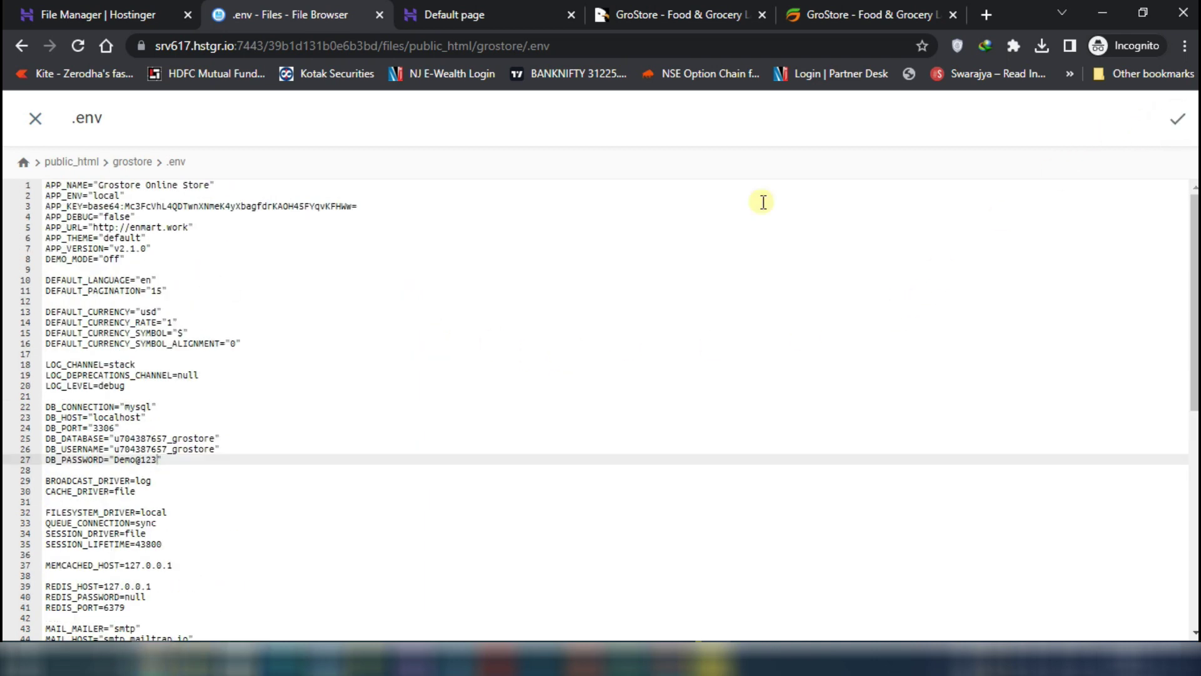
pyautogui.click(37, 119)
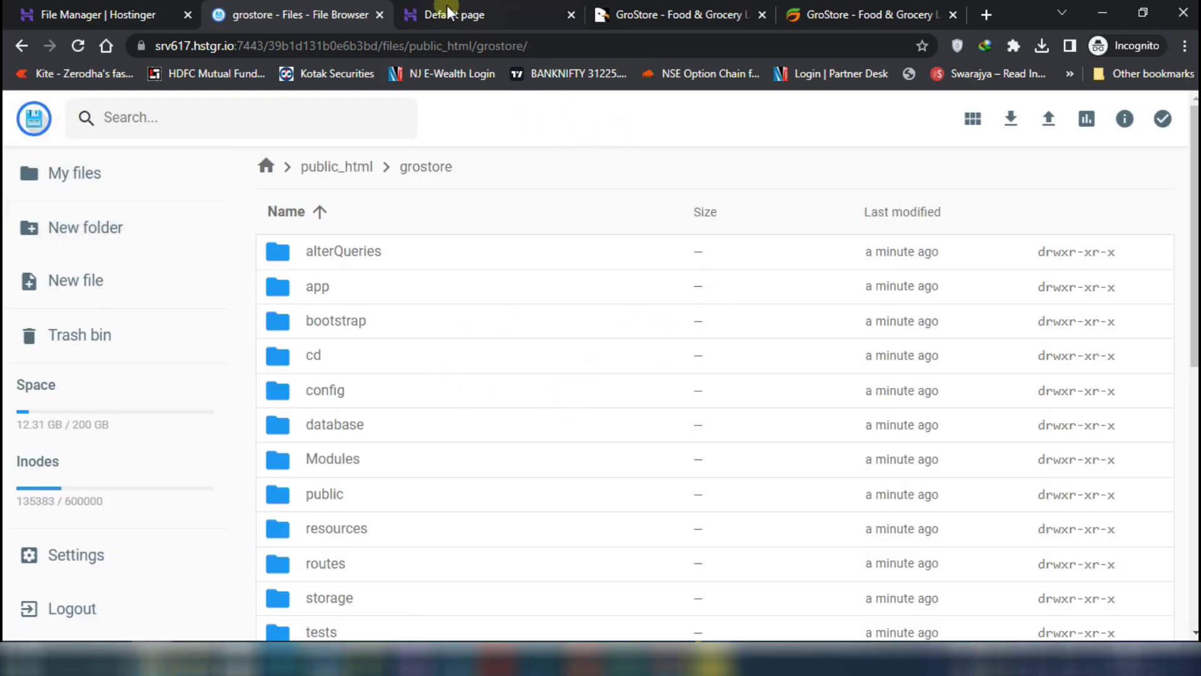
# Load the grostore.syanenergy.in subdomain in the default Hostinger page tab
pyautogui.click(450, 11)
pyautogui.click(366, 46)
pyautogui.click(449, 47)
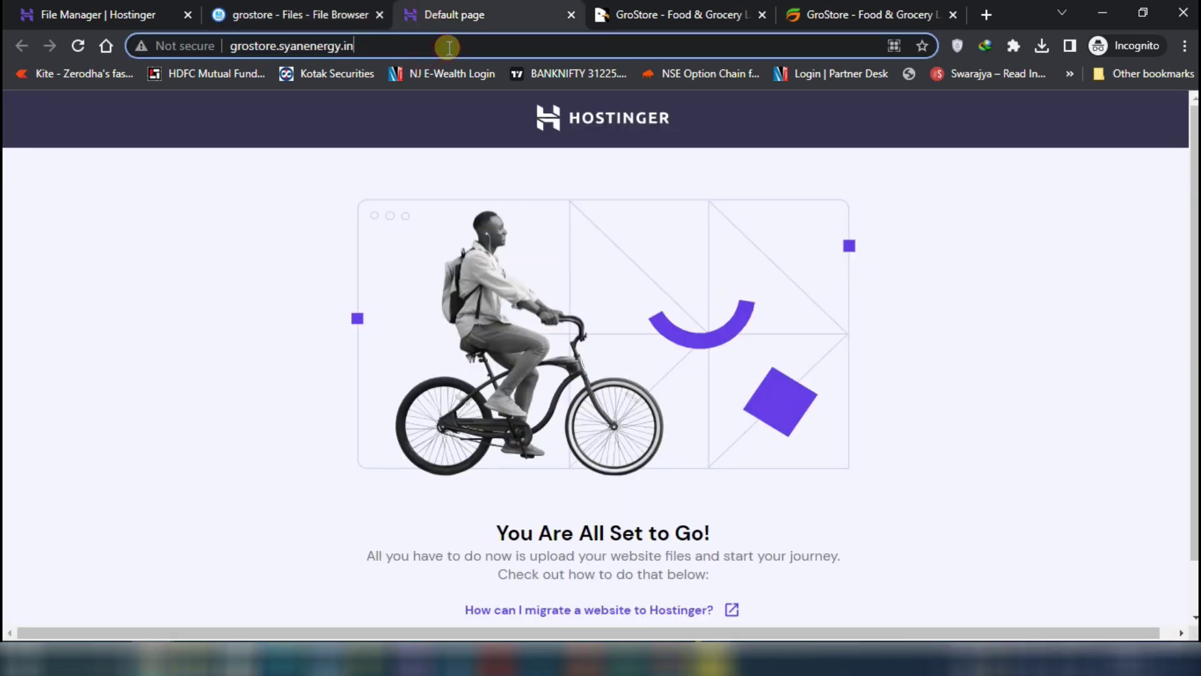
pyautogui.click(351, 14)
pyautogui.click(466, 14)
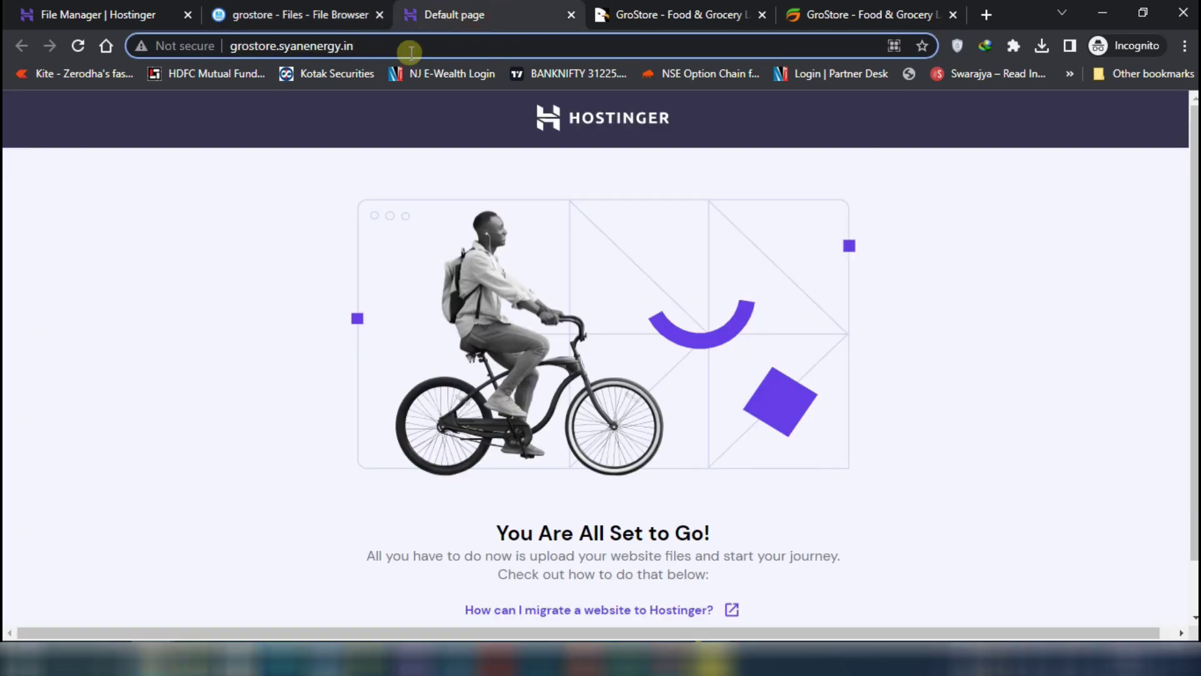
pyautogui.press('Return')
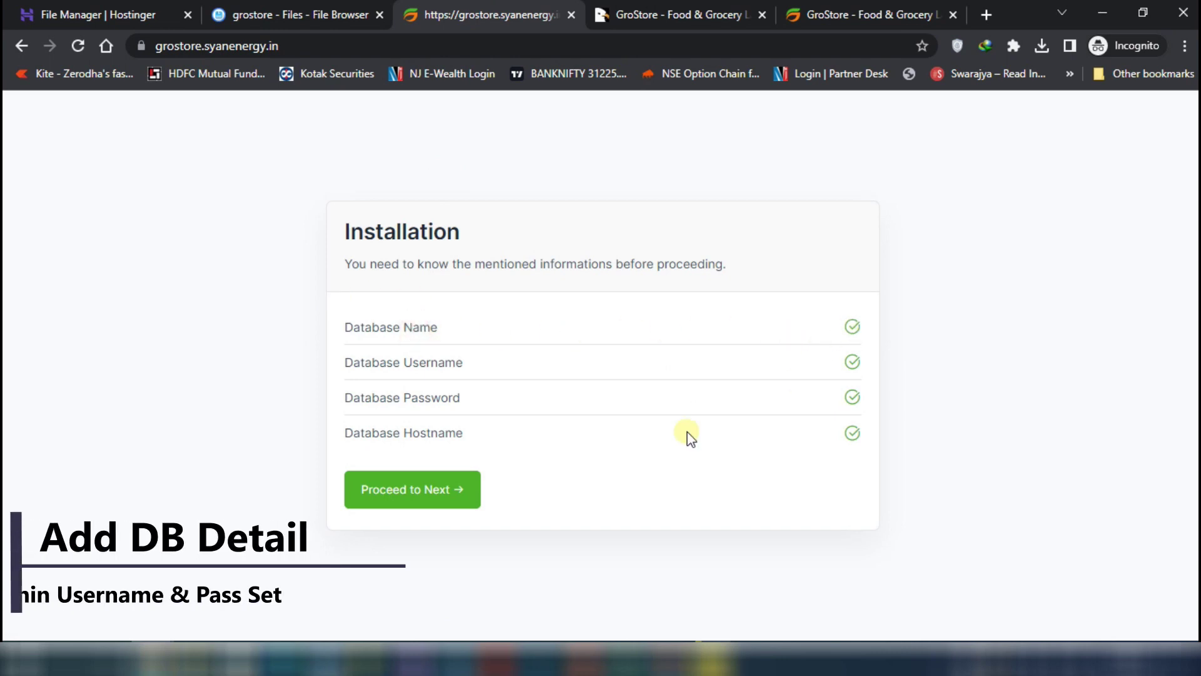
# Pass the requirements and permission checks, then submit the database name, username and password
pyautogui.click(422, 495)
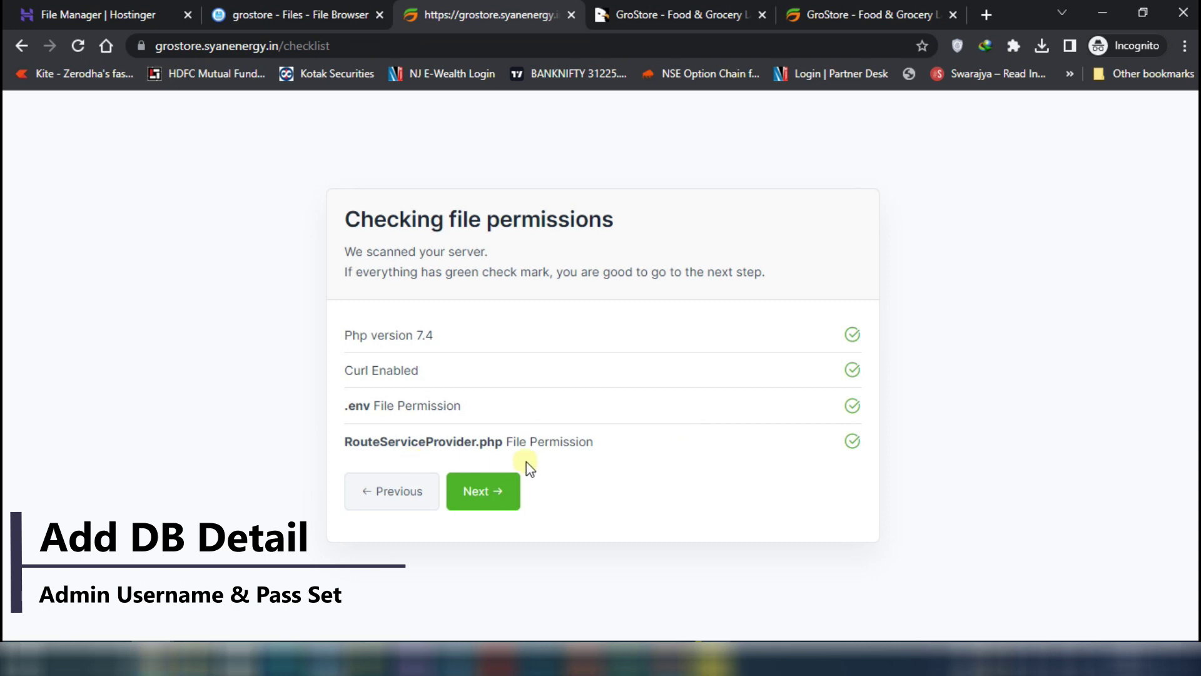
pyautogui.click(487, 494)
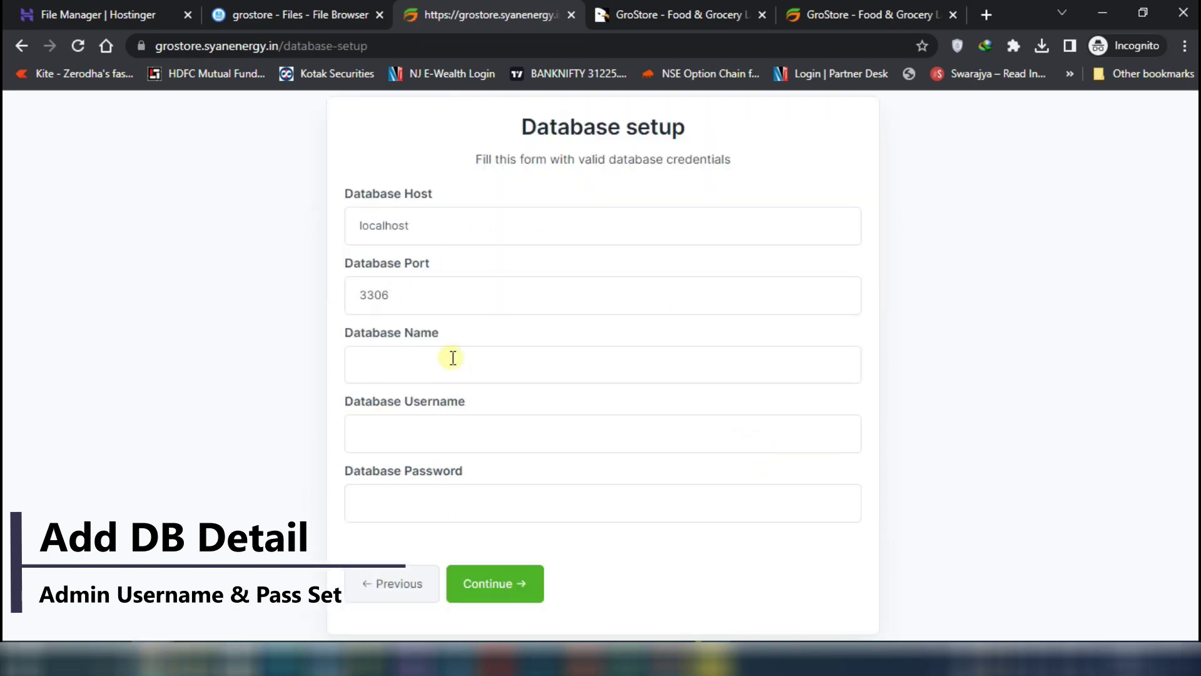
pyautogui.click(411, 354)
pyautogui.click(407, 420)
pyautogui.hotkey('ctrl', 'v')
pyautogui.click(398, 493)
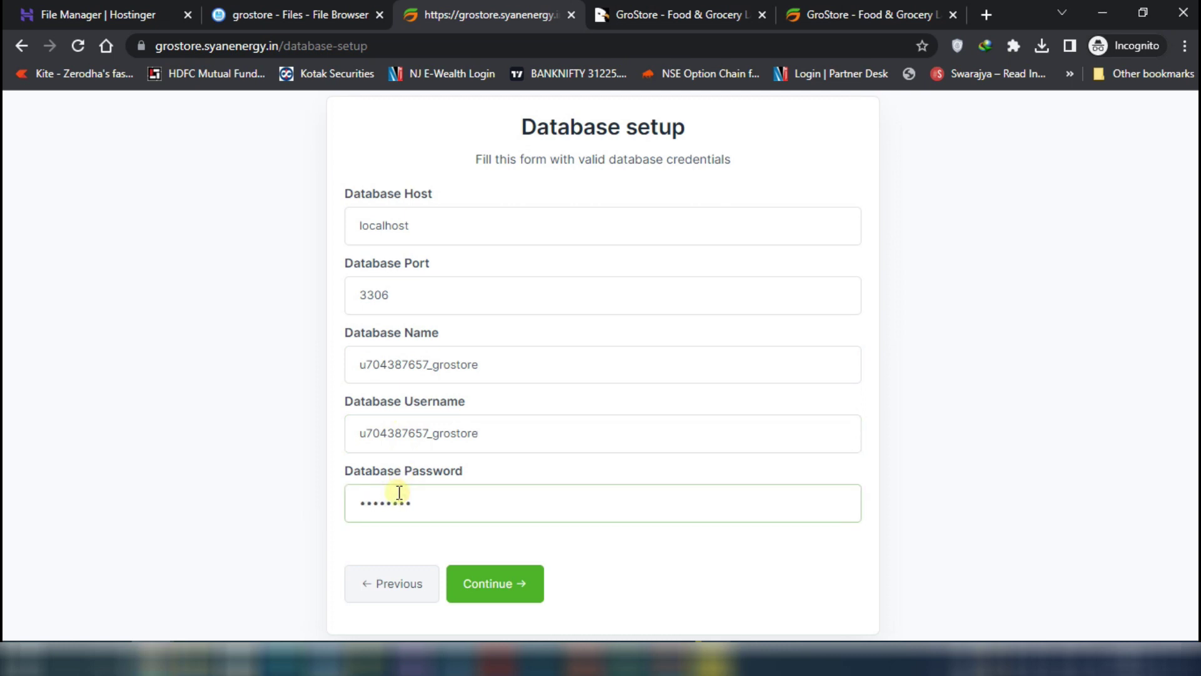
pyautogui.click(483, 588)
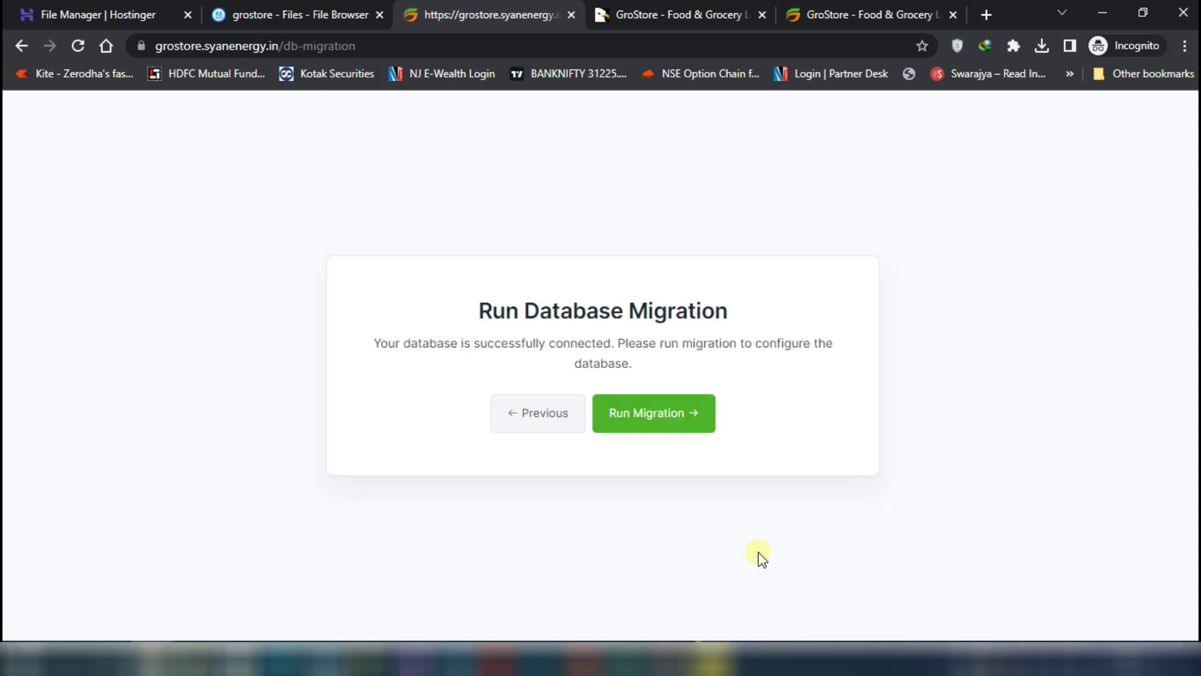
# Run the migration, replace the admin password, finish setup, and open the admin panel in a new tab
pyautogui.click(688, 431)
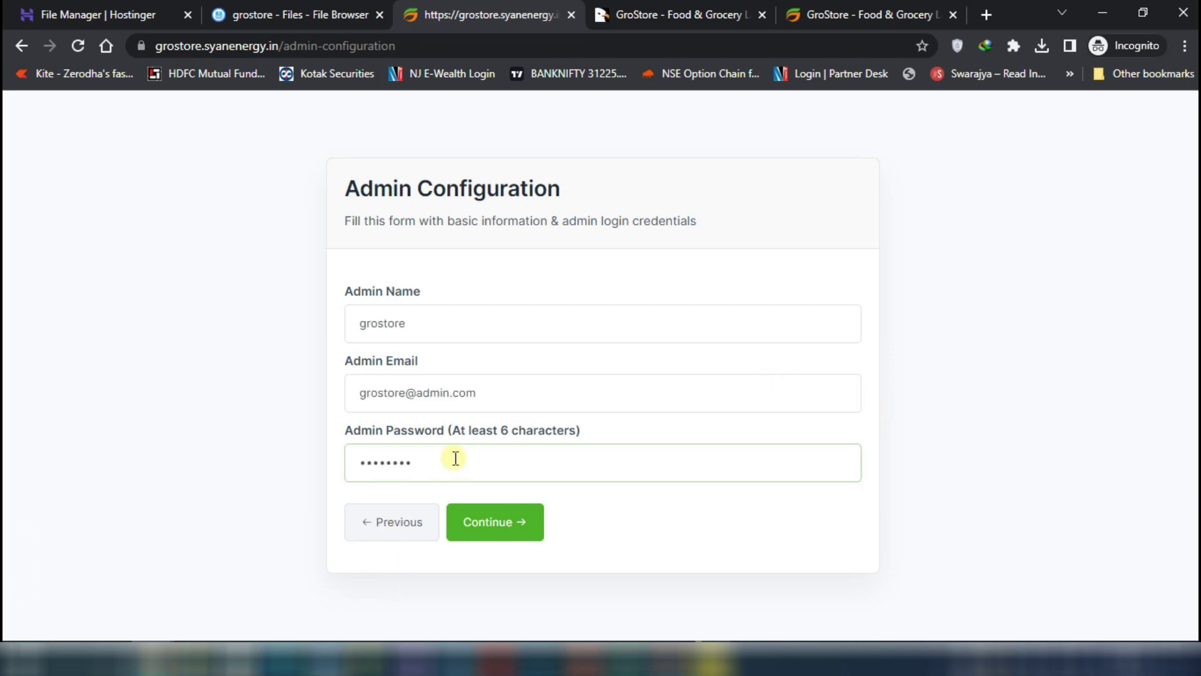
pyautogui.moveTo(461, 461); pyautogui.dragTo(209, 467)
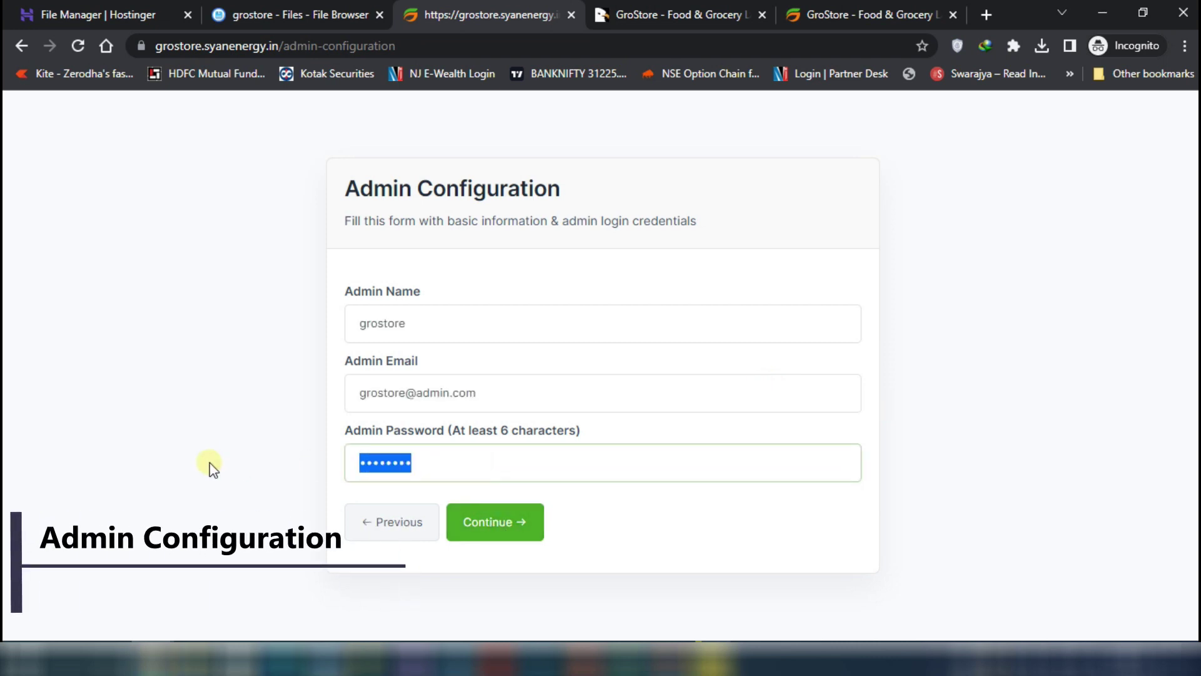
pyautogui.write('123')
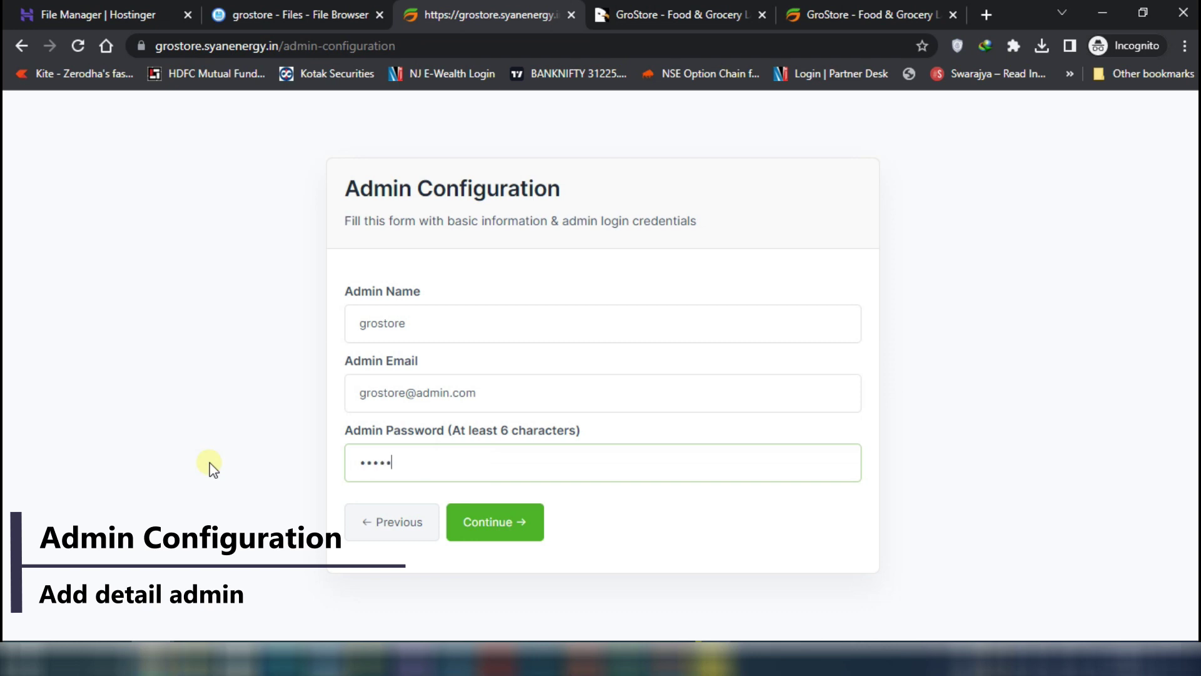
pyautogui.click(470, 525)
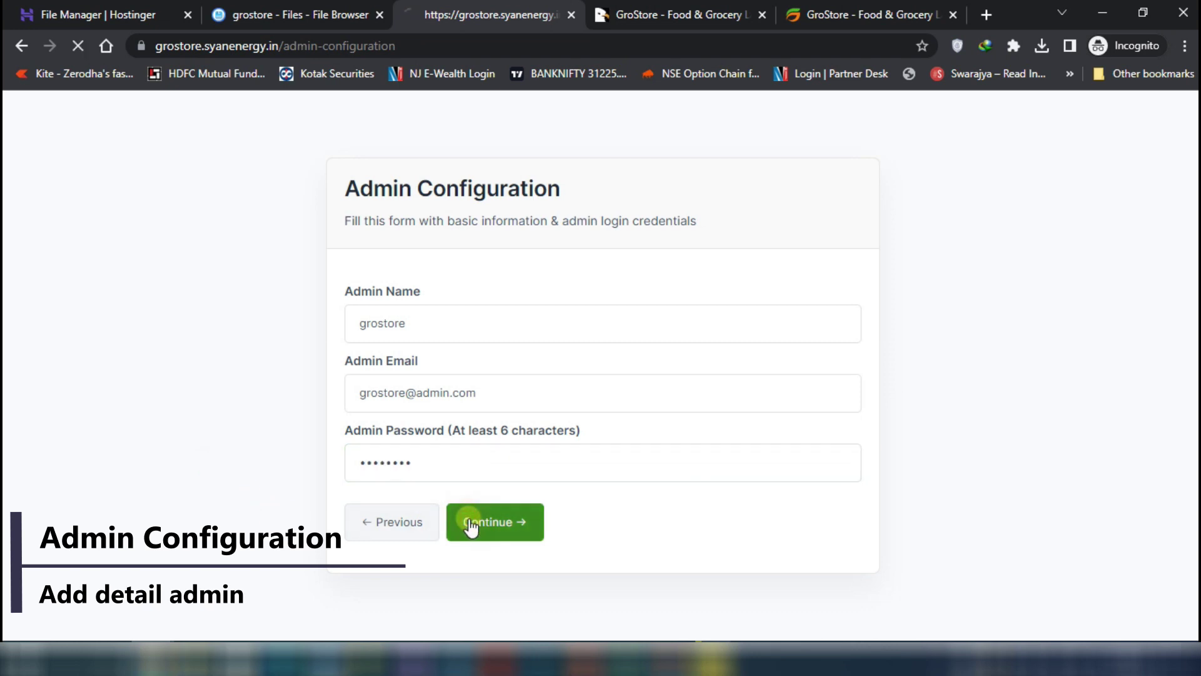
pyautogui.rightClick(692, 433)
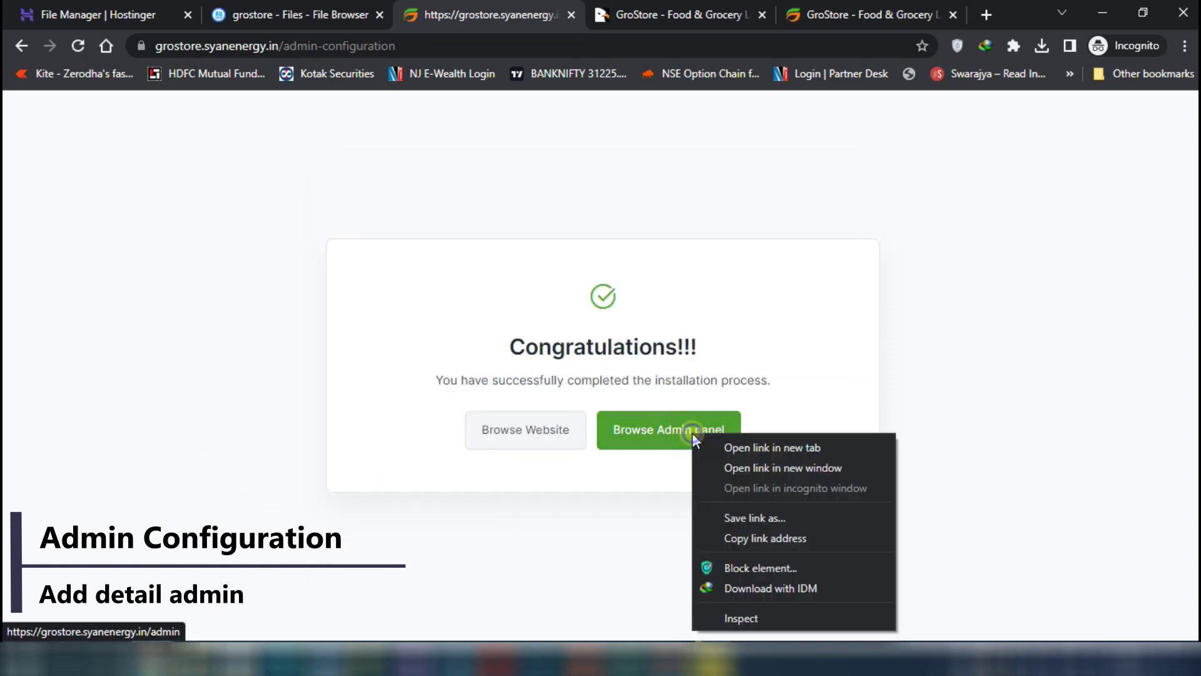
pyautogui.click(758, 449)
# Open the storefront in a new tab and switch it to the dark theme
pyautogui.click(568, 20)
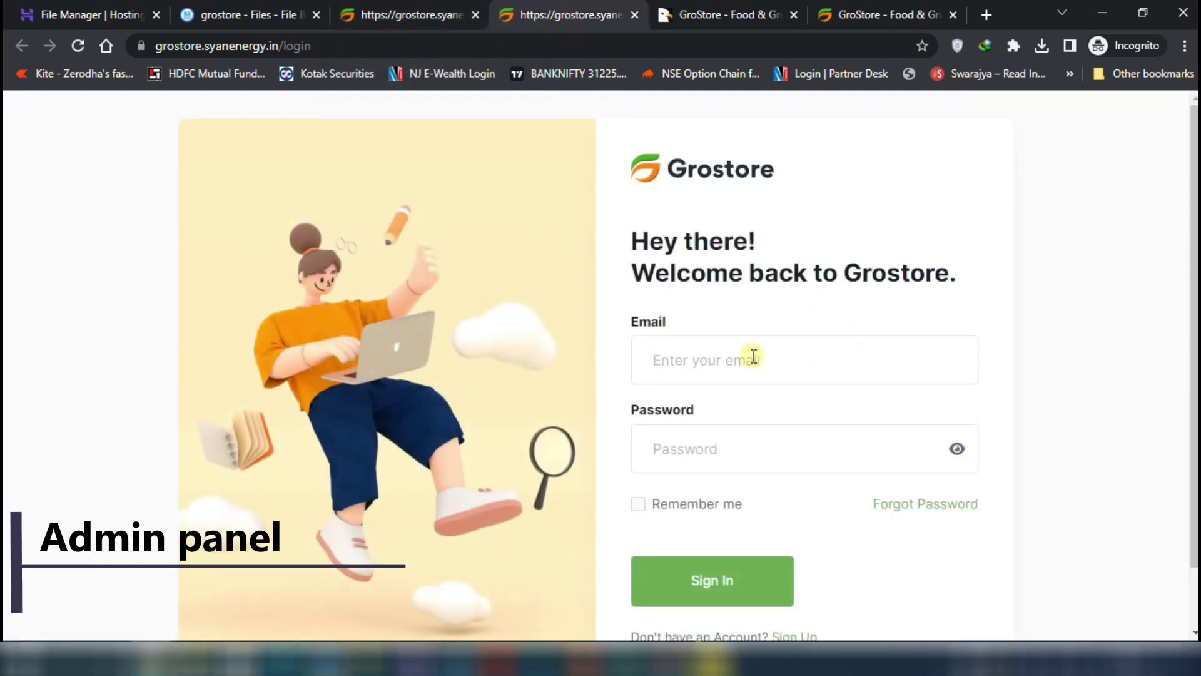
pyautogui.click(422, 16)
pyautogui.rightClick(537, 440)
pyautogui.click(579, 452)
pyautogui.click(632, 14)
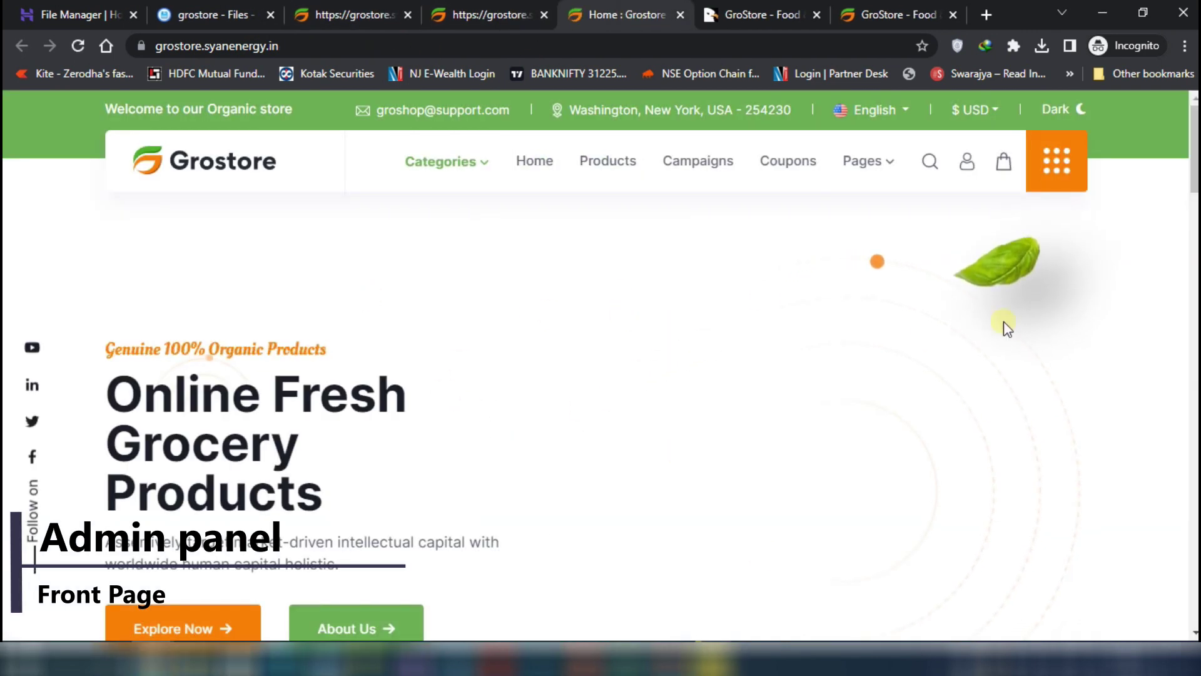
pyautogui.click(1077, 113)
pyautogui.scroll(-10, 794, 351)
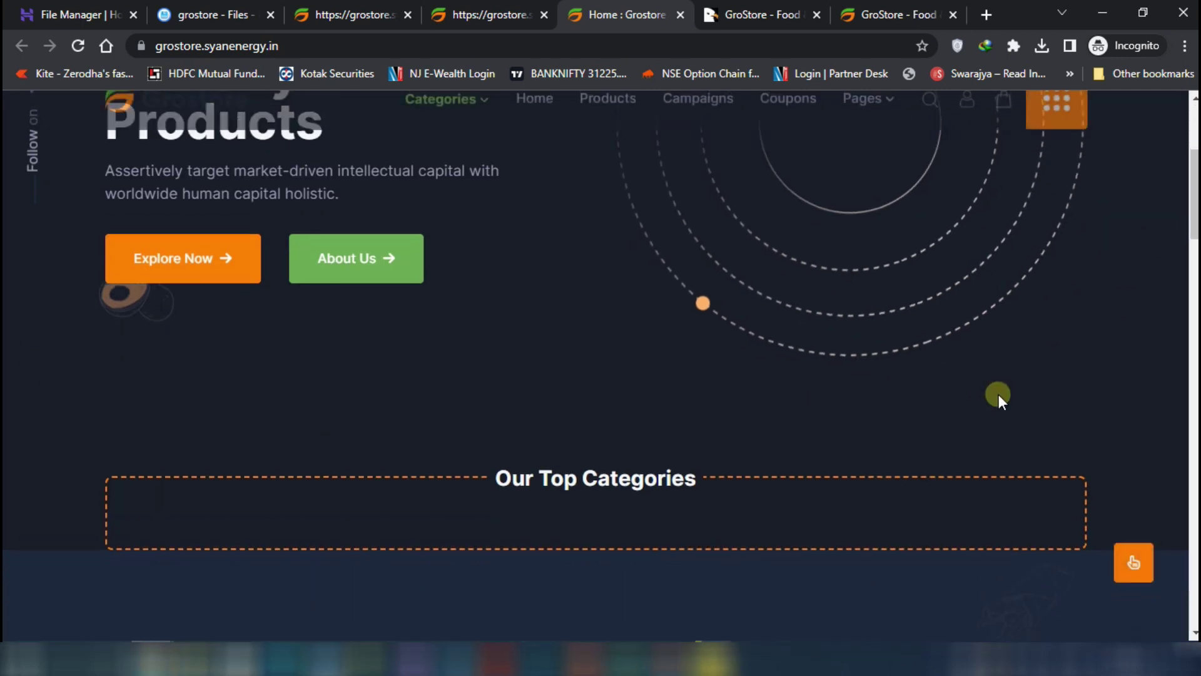
pyautogui.scroll(-20, 1029, 380)
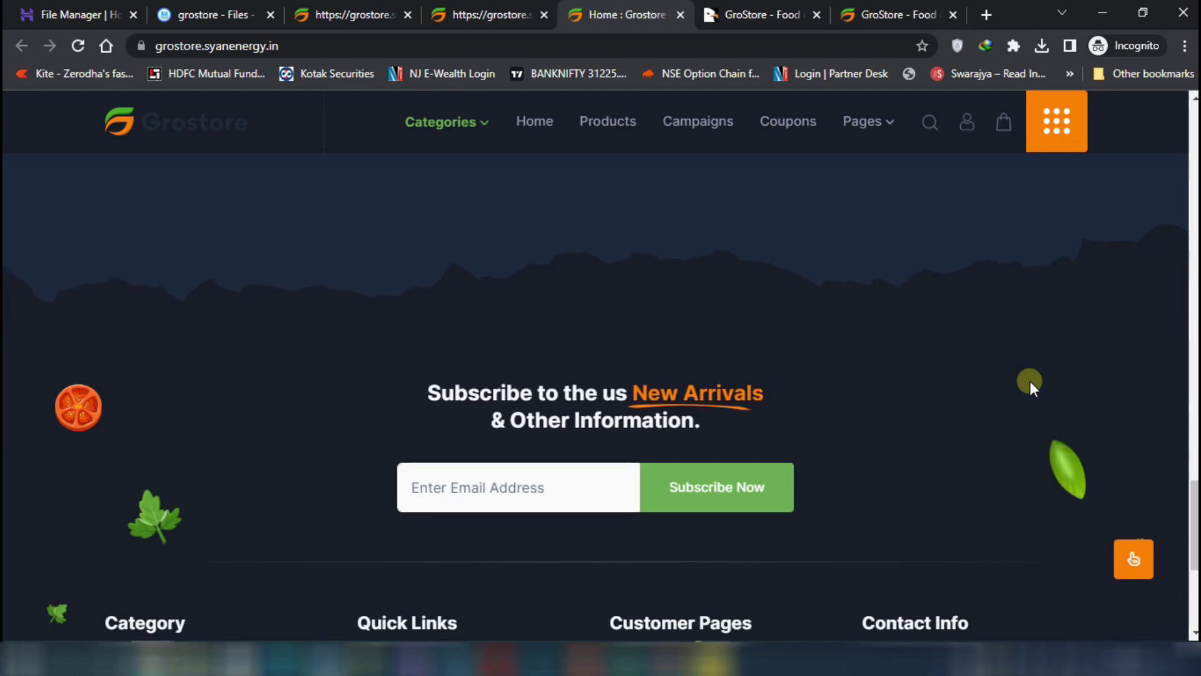
pyautogui.scroll(20, 1029, 381)
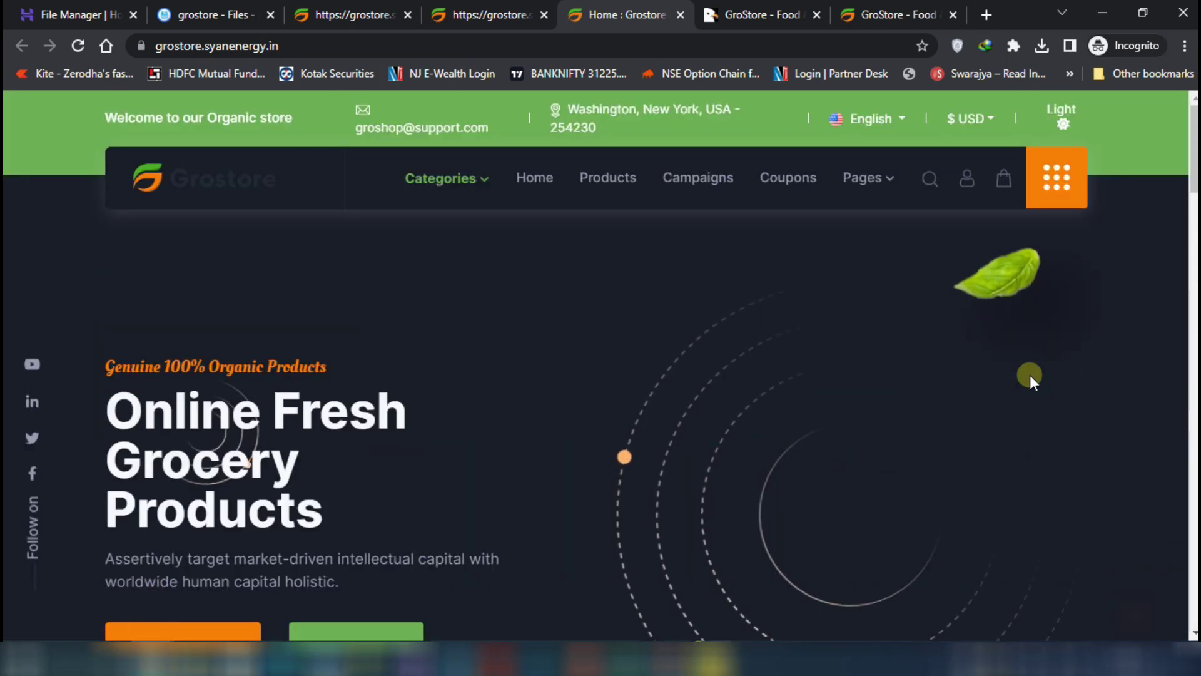
# Sign in to the admin panel with the admin e-mail and password
pyautogui.click(482, 14)
pyautogui.click(964, 115)
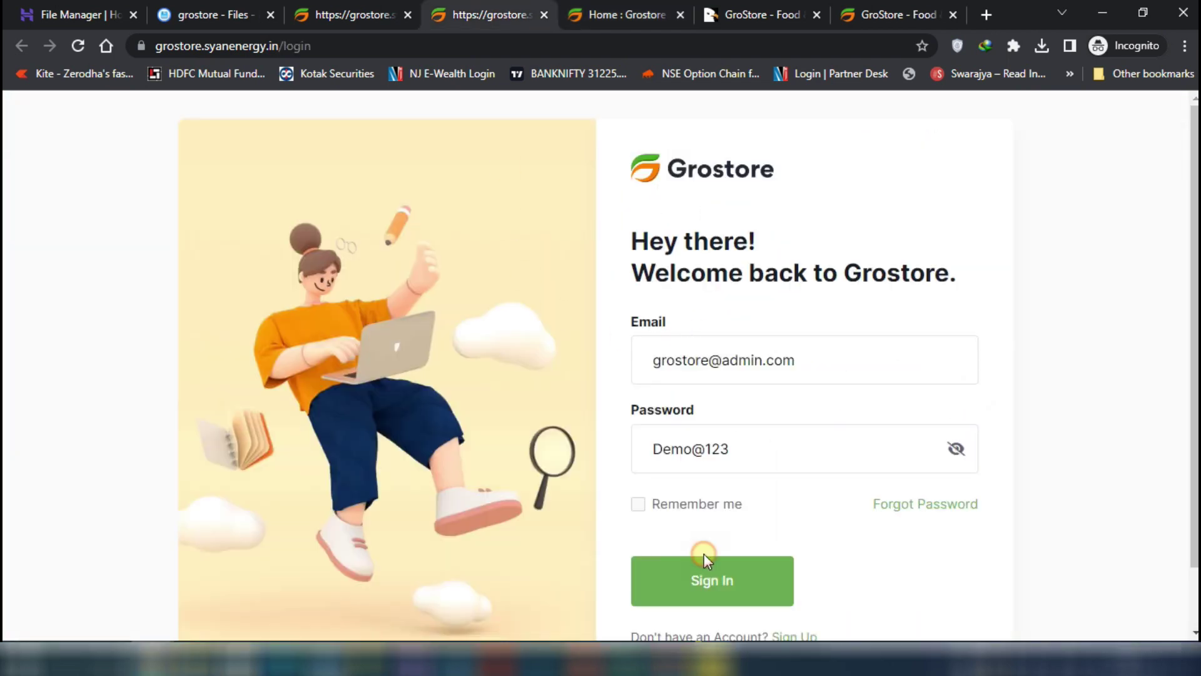
pyautogui.click(709, 569)
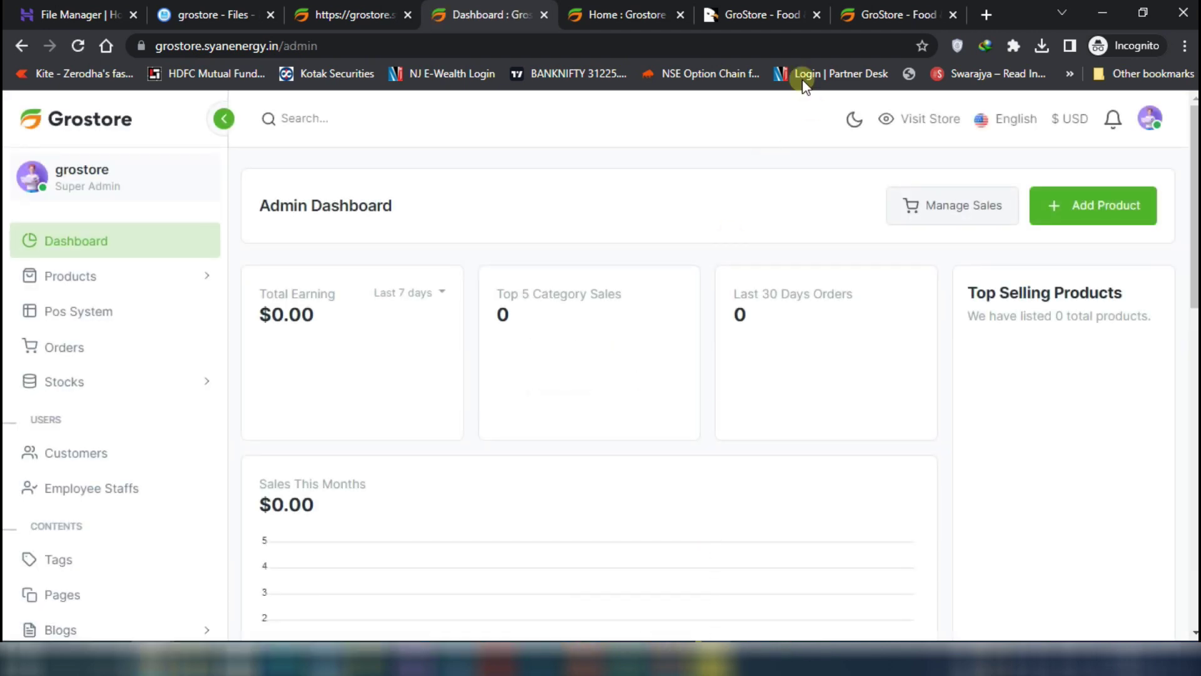
# Check the dashboard's currency options and System Settings, then return to the Congratulations page
pyautogui.click(1065, 121)
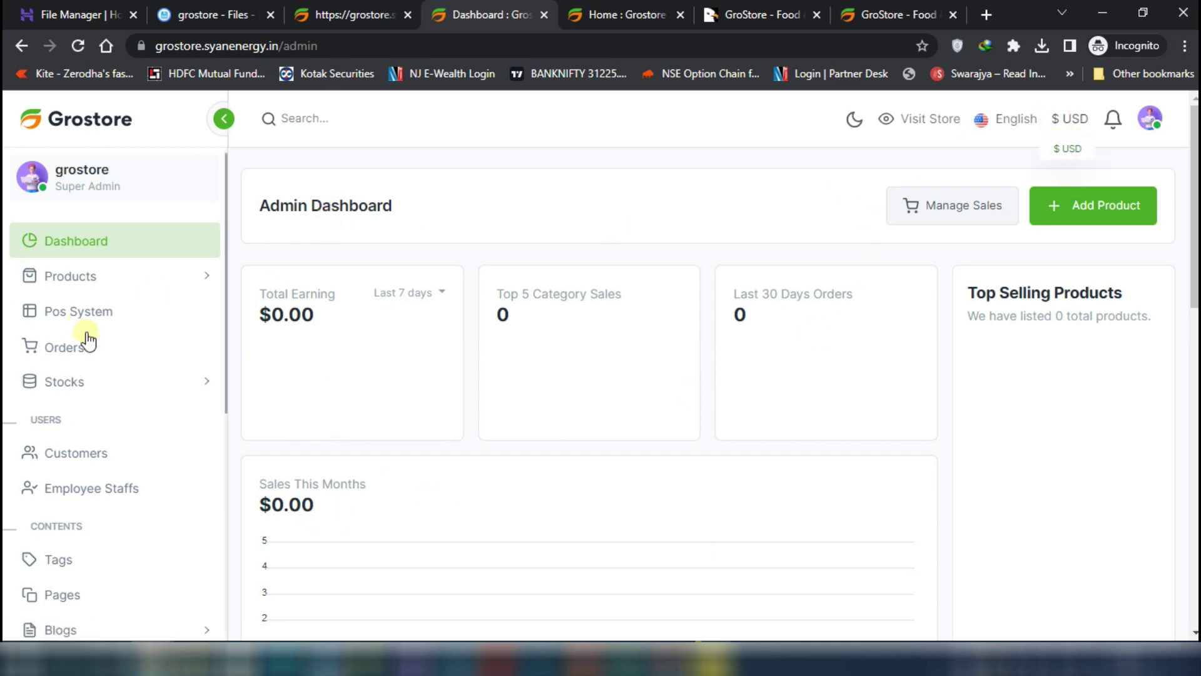
pyautogui.scroll(-4, 153, 357)
pyautogui.scroll(-5, 164, 364)
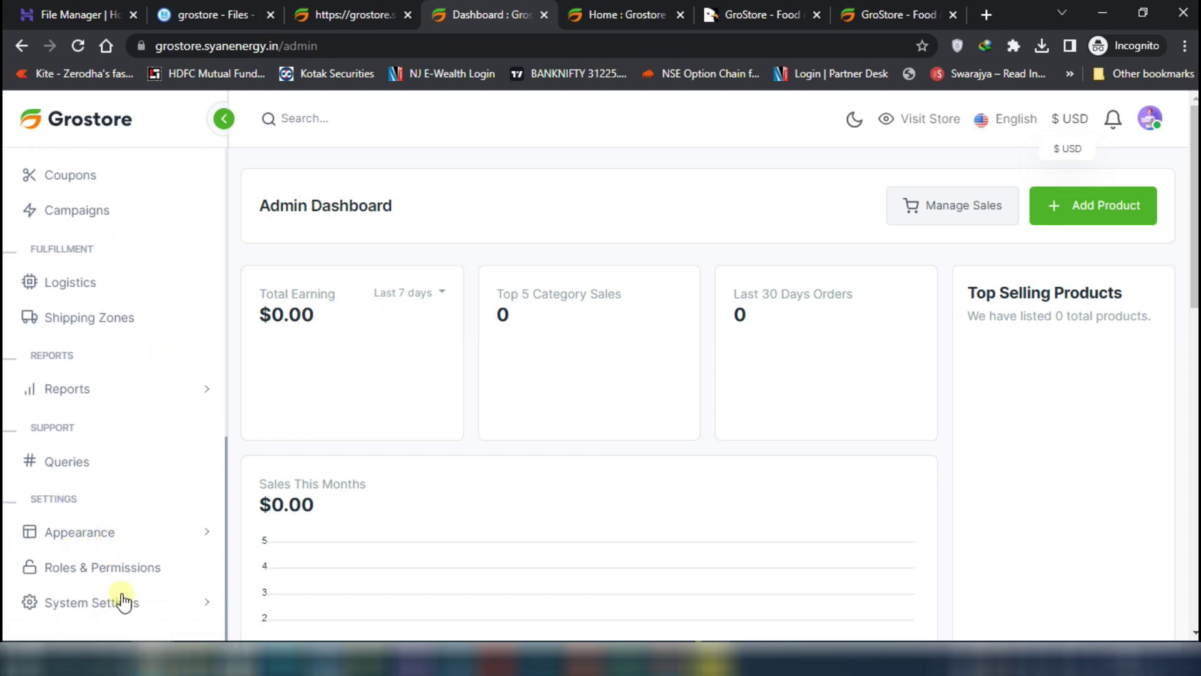
pyautogui.click(147, 603)
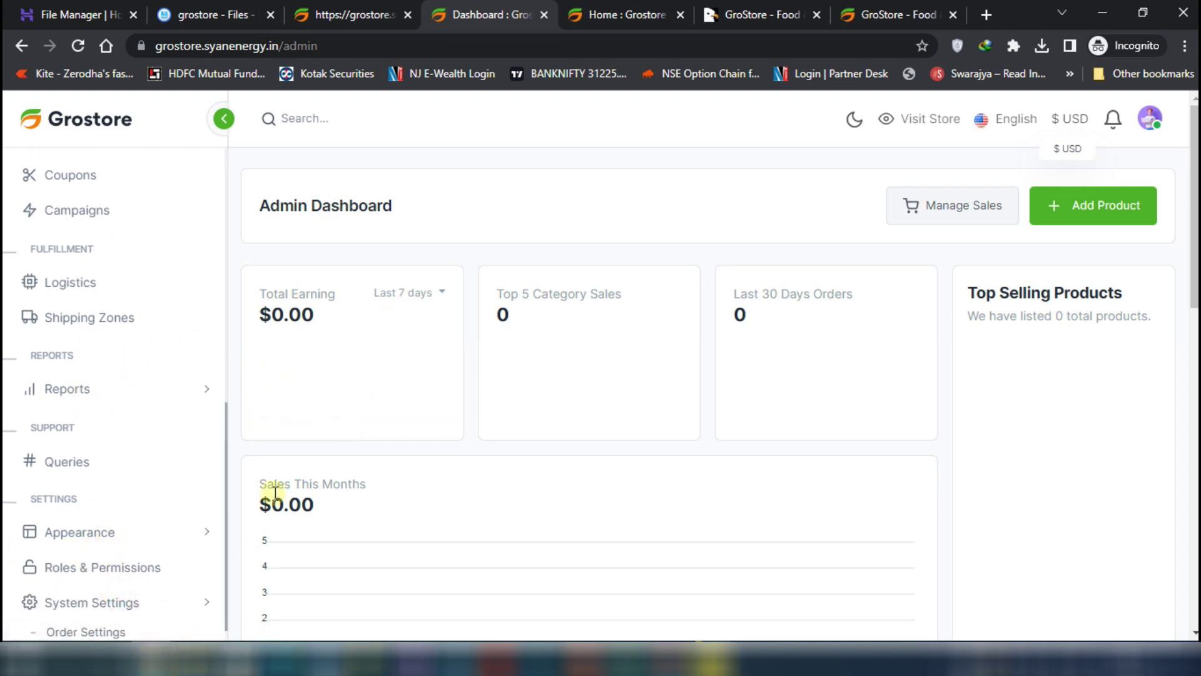
pyautogui.scroll(9, 161, 289)
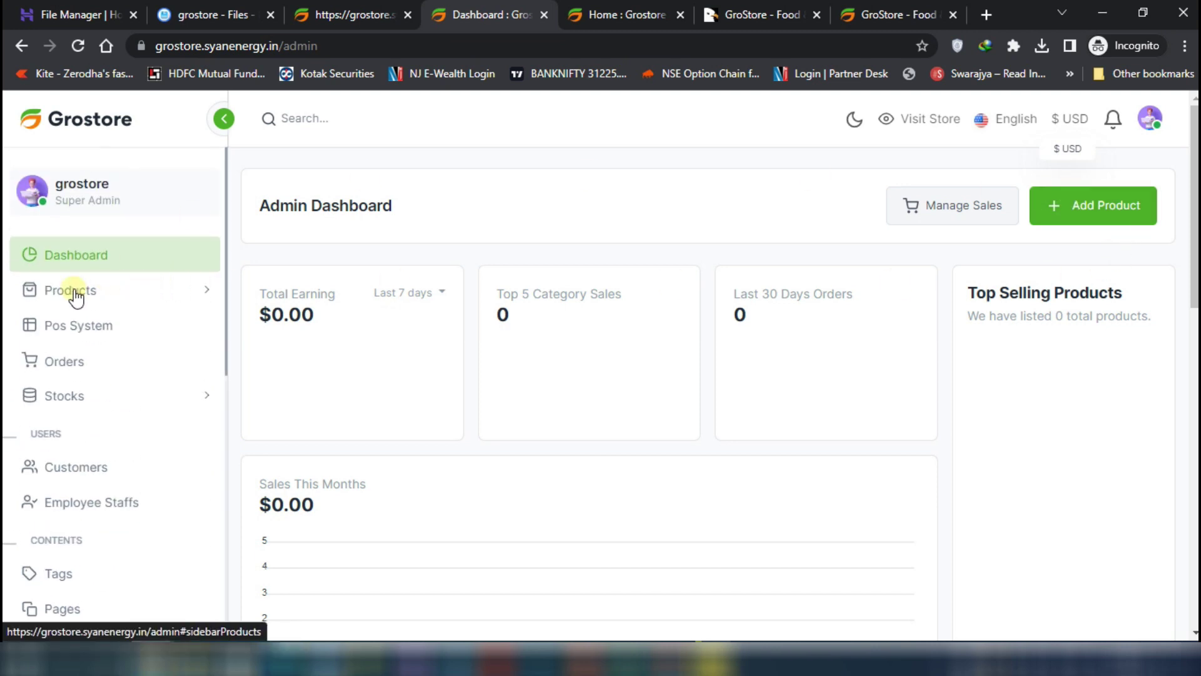
pyautogui.scroll(-12, 196, 438)
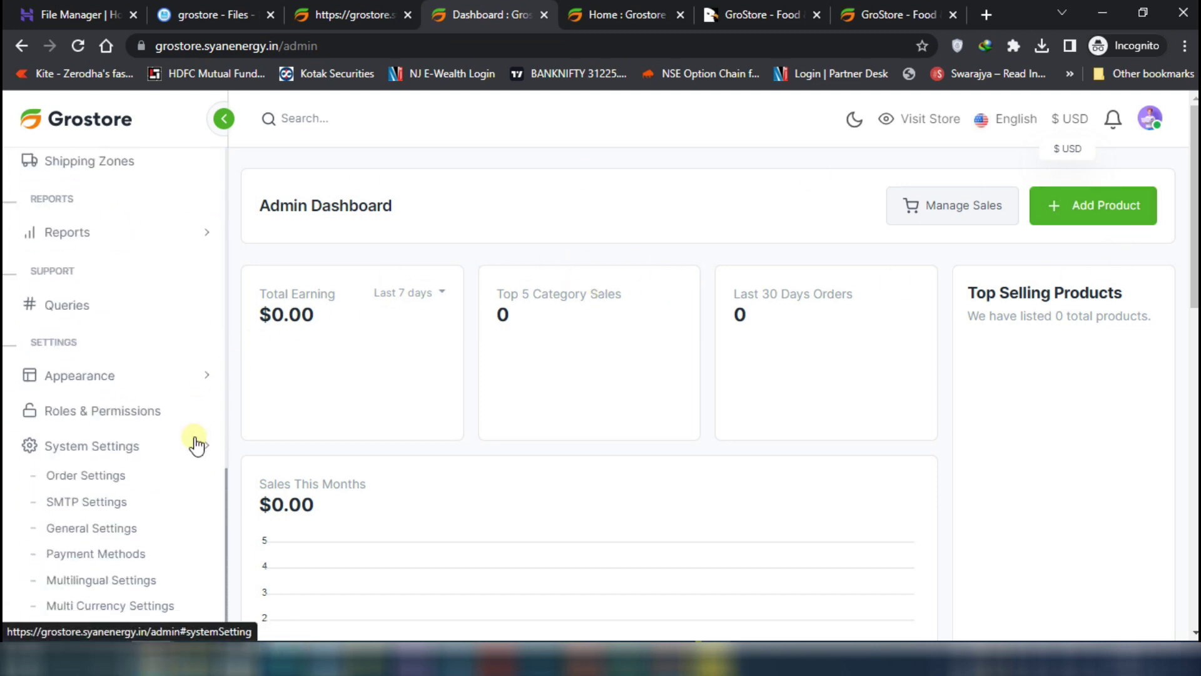
pyautogui.scroll(-8, 196, 448)
pyautogui.click(100, 580)
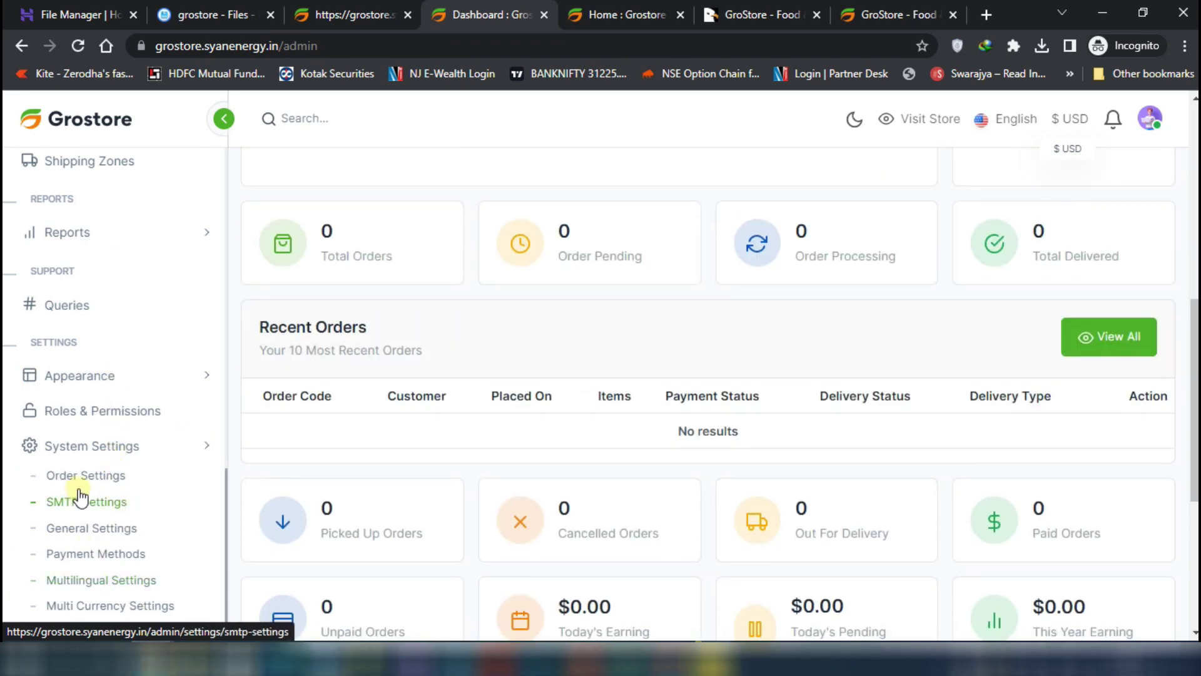
pyautogui.click(617, 13)
pyautogui.click(337, 14)
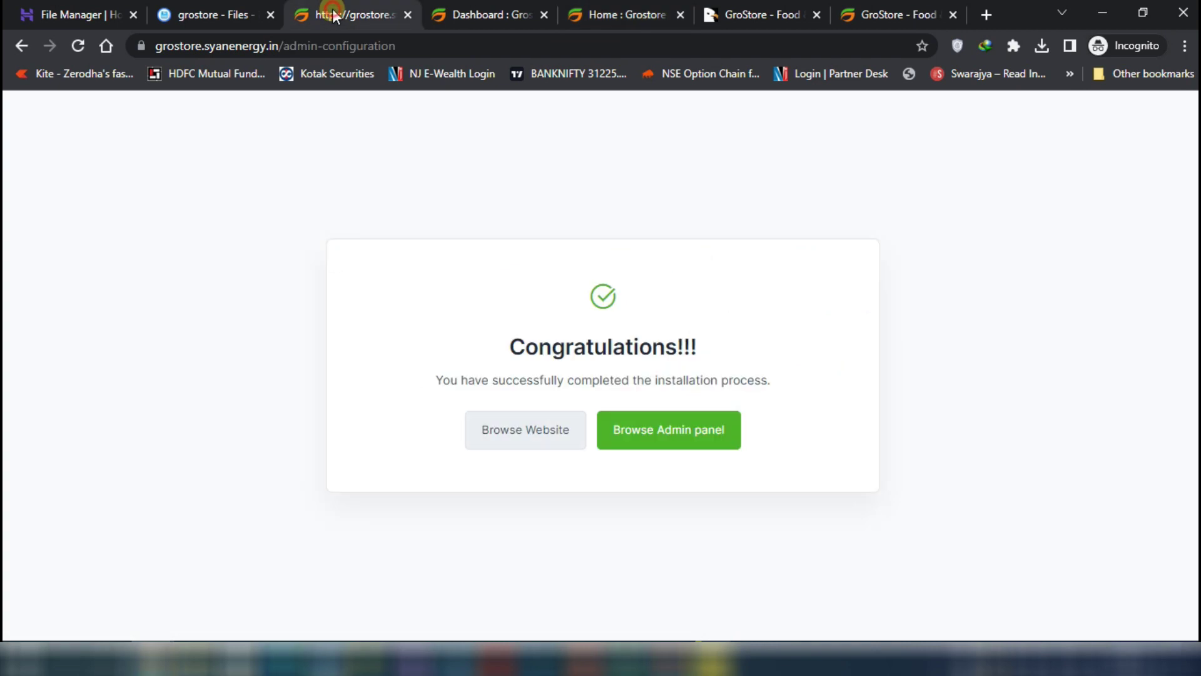
# Read the docs' Upload Files, Installation On Server and Installation On Localhost sections
pyautogui.click(870, 14)
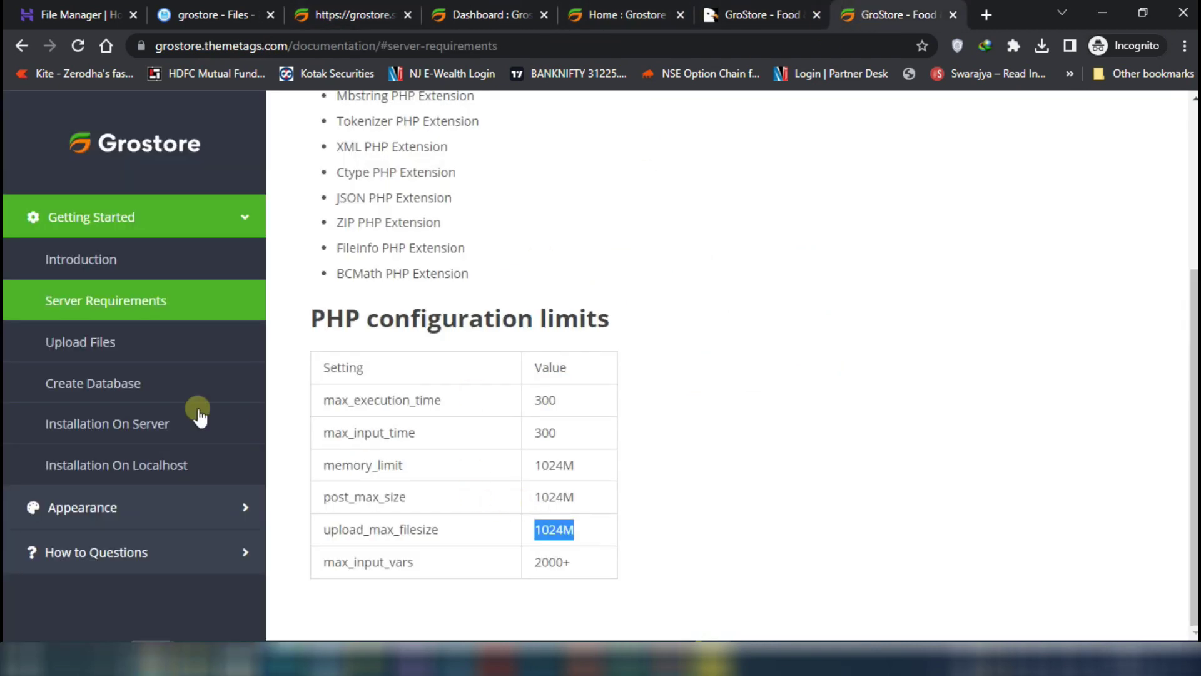
pyautogui.click(194, 342)
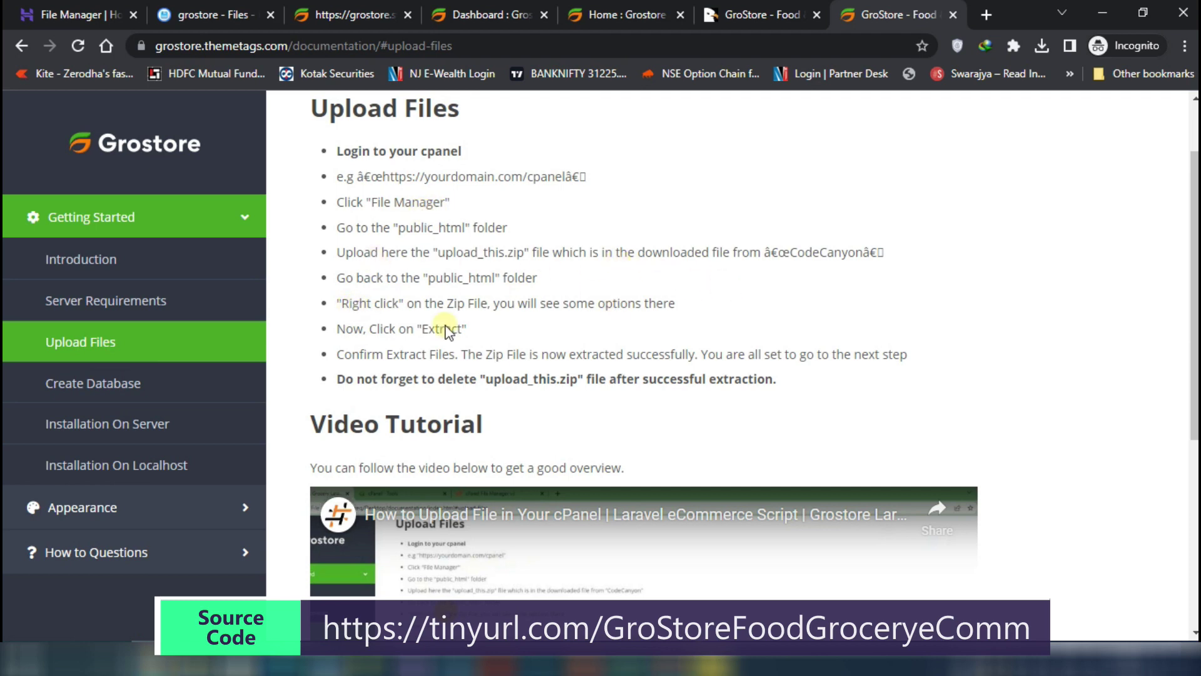
pyautogui.scroll(-5, 446, 330)
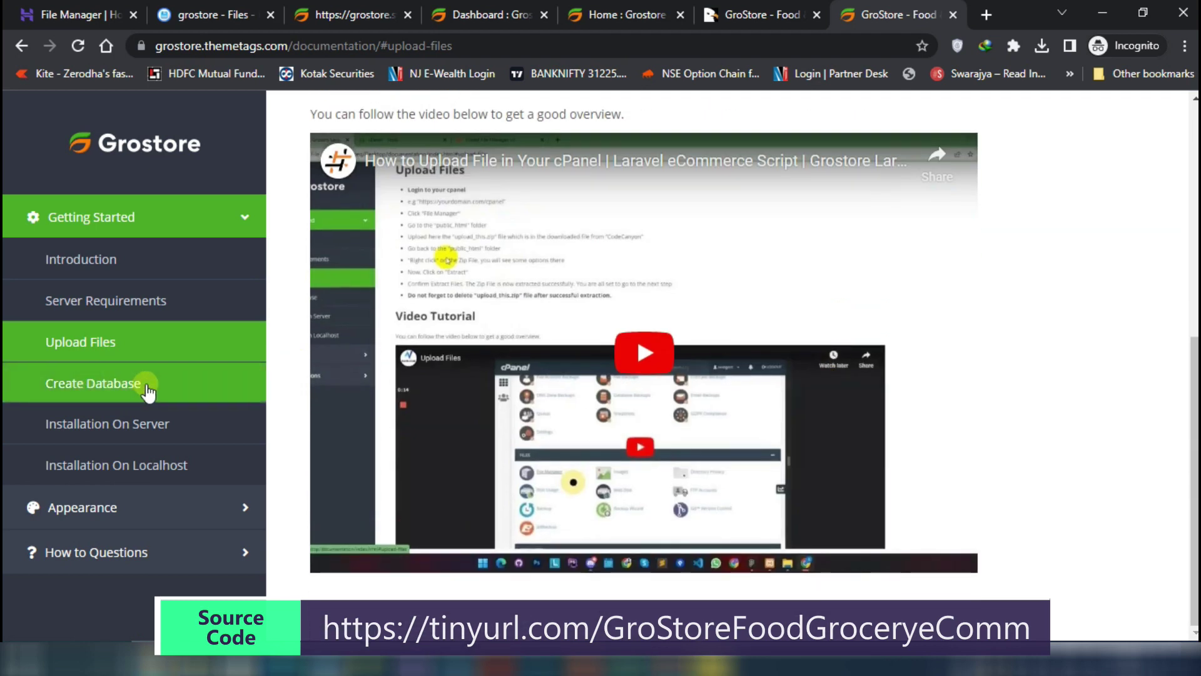
pyautogui.click(140, 426)
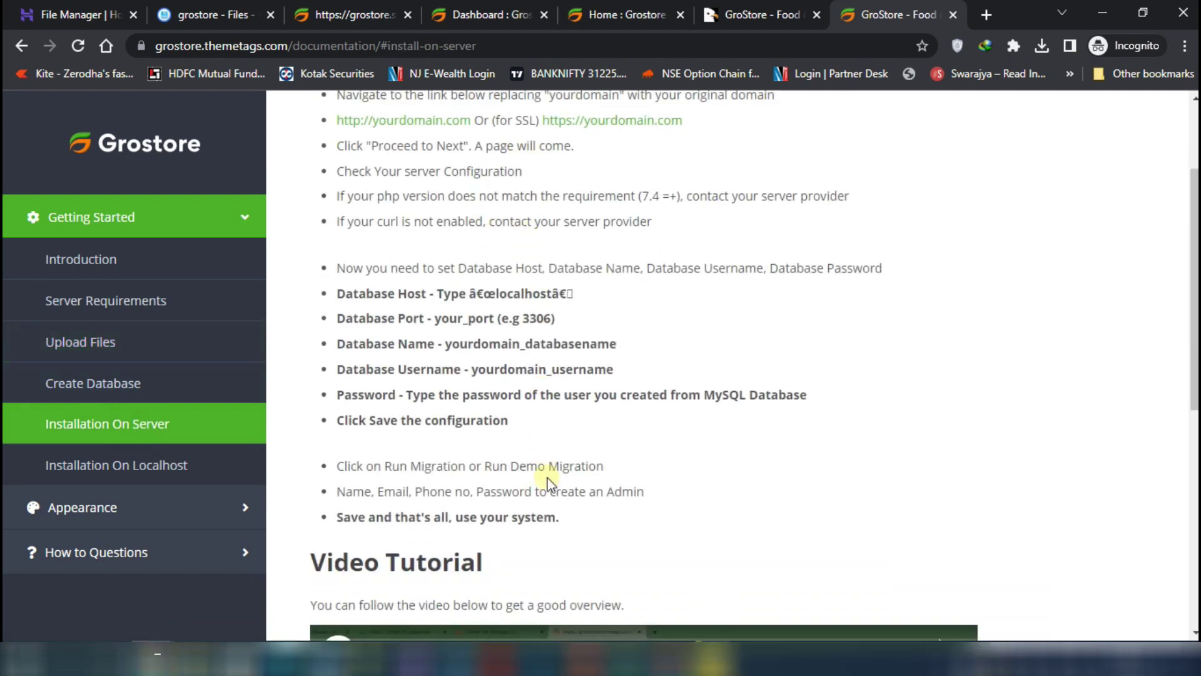
pyautogui.scroll(-6, 548, 482)
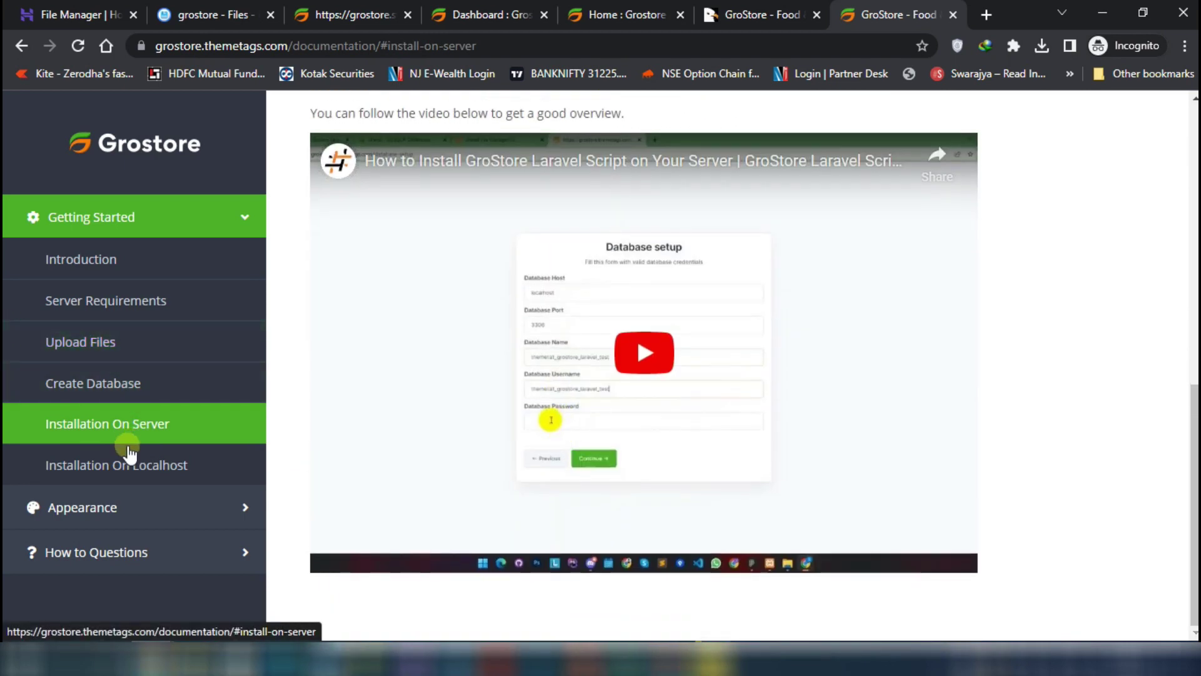
pyautogui.click(128, 463)
pyautogui.scroll(-3, 674, 269)
pyautogui.scroll(4, 681, 285)
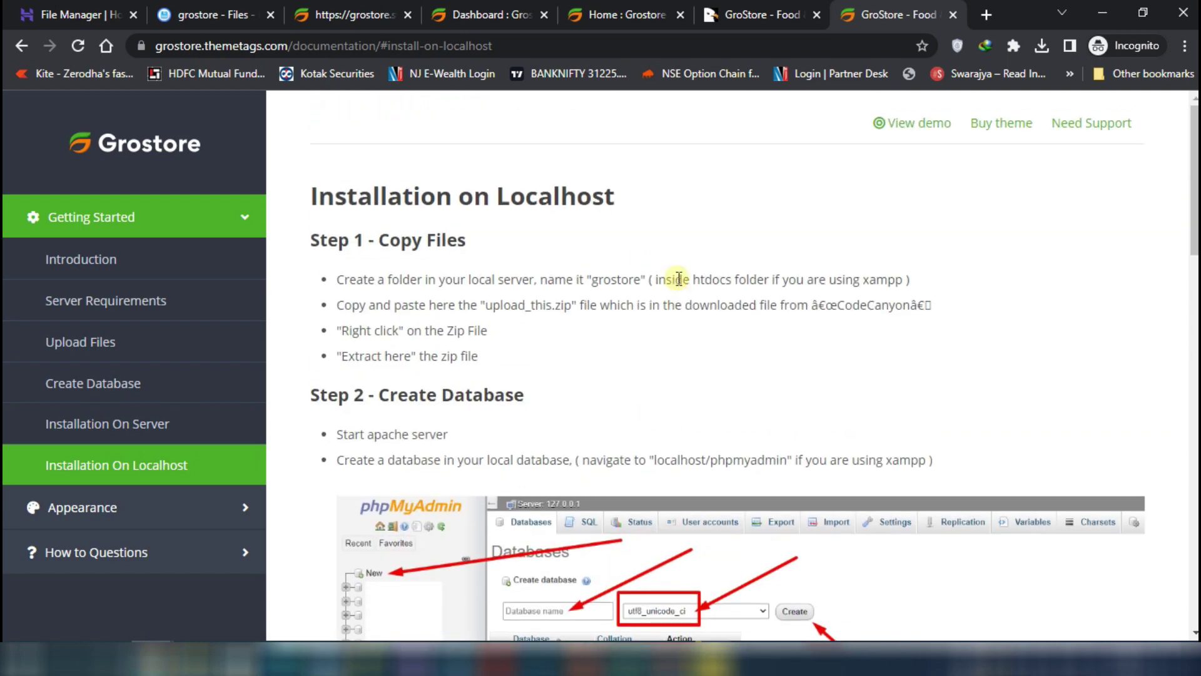
pyautogui.scroll(-15, 679, 279)
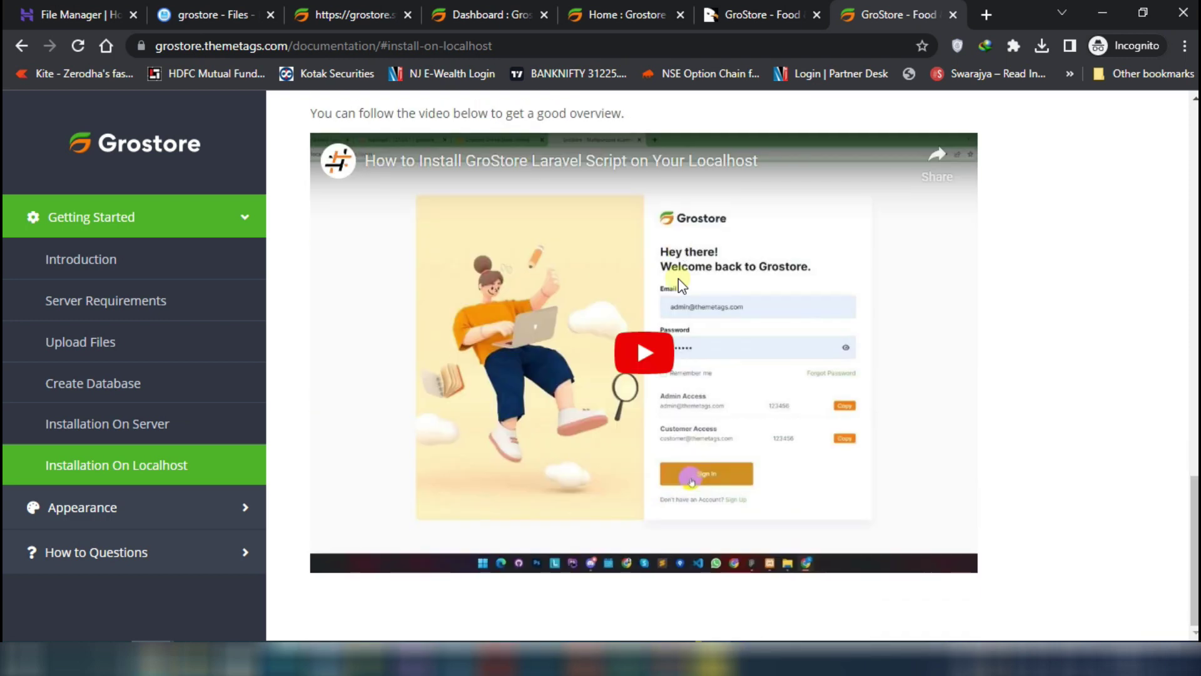
# Browse the Appearance guides for System Logo, Homepage and About Us
pyautogui.click(158, 516)
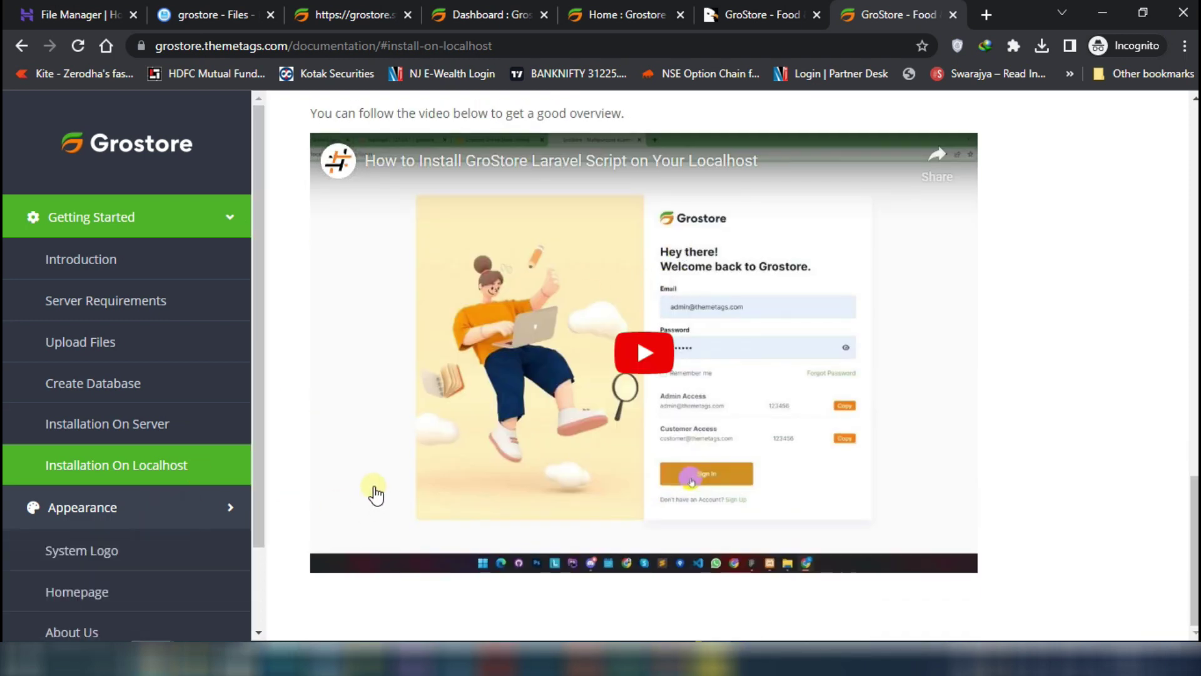
pyautogui.scroll(-2, 150, 454)
pyautogui.click(156, 452)
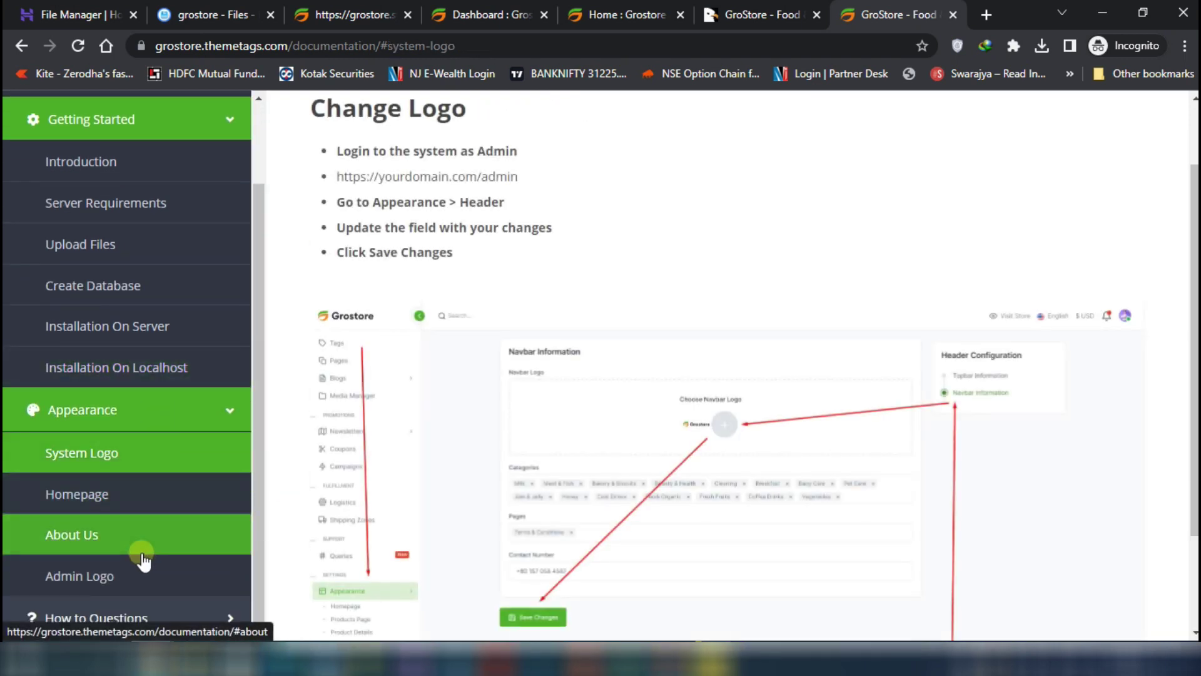
pyautogui.click(122, 531)
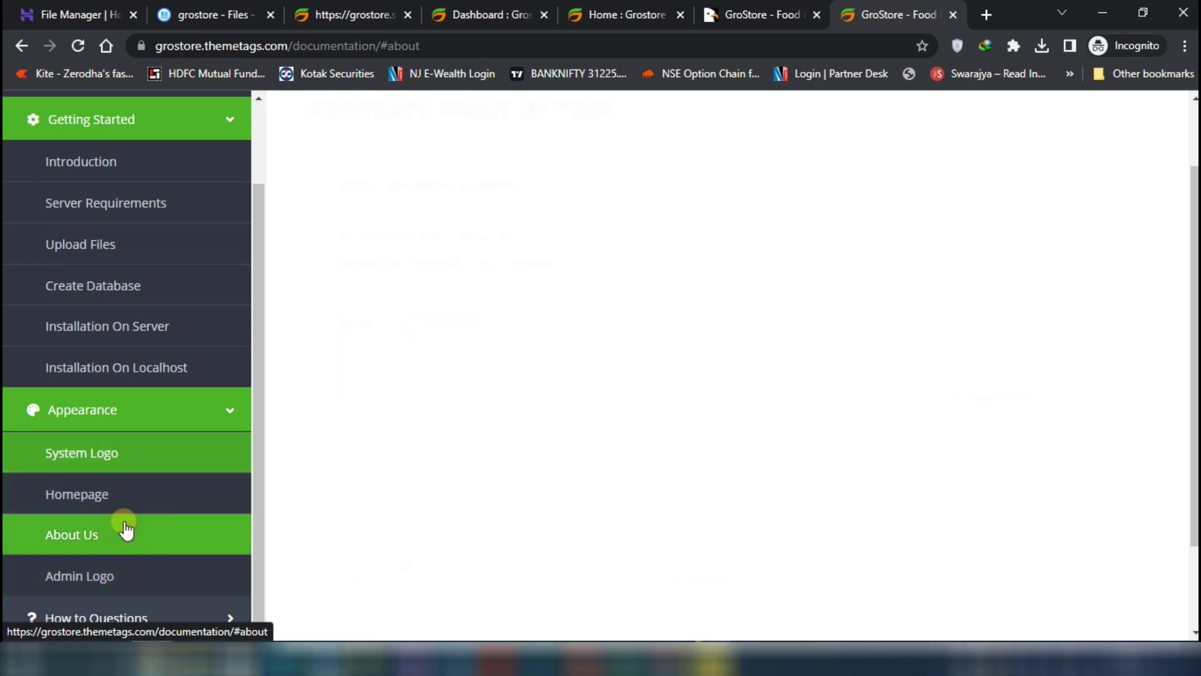
pyautogui.click(130, 503)
pyautogui.click(116, 543)
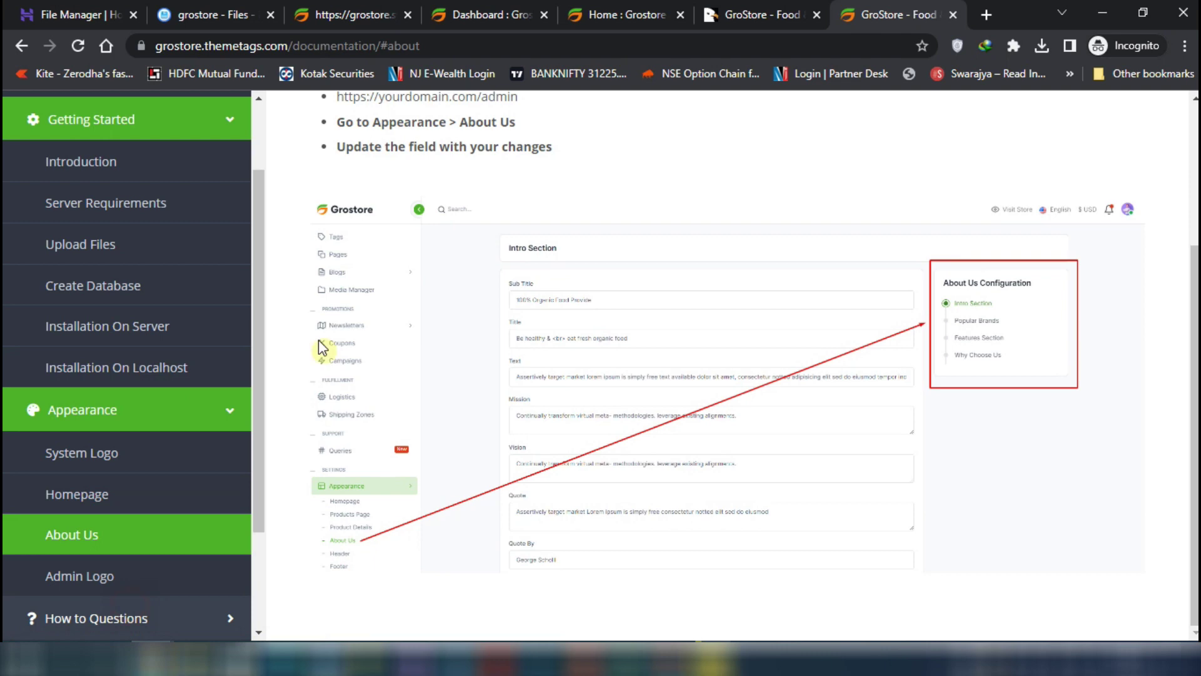
# Read the Add New Currency section under How to Questions
pyautogui.click(130, 616)
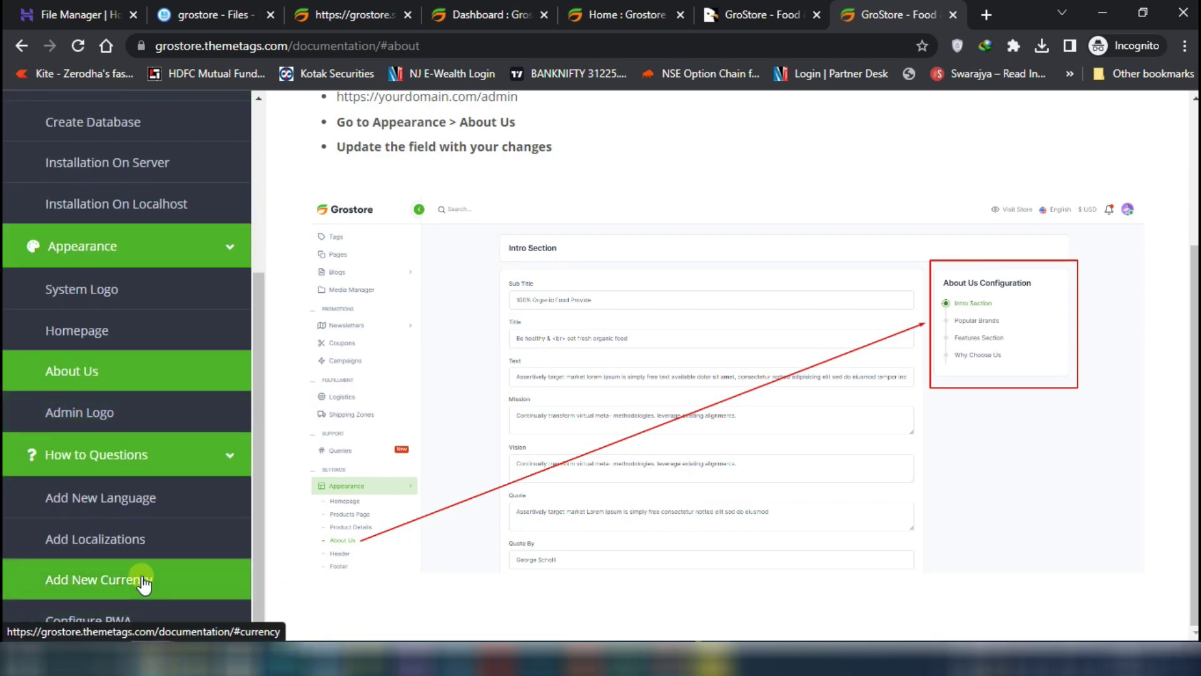
pyautogui.click(139, 579)
pyautogui.scroll(-2, 338, 488)
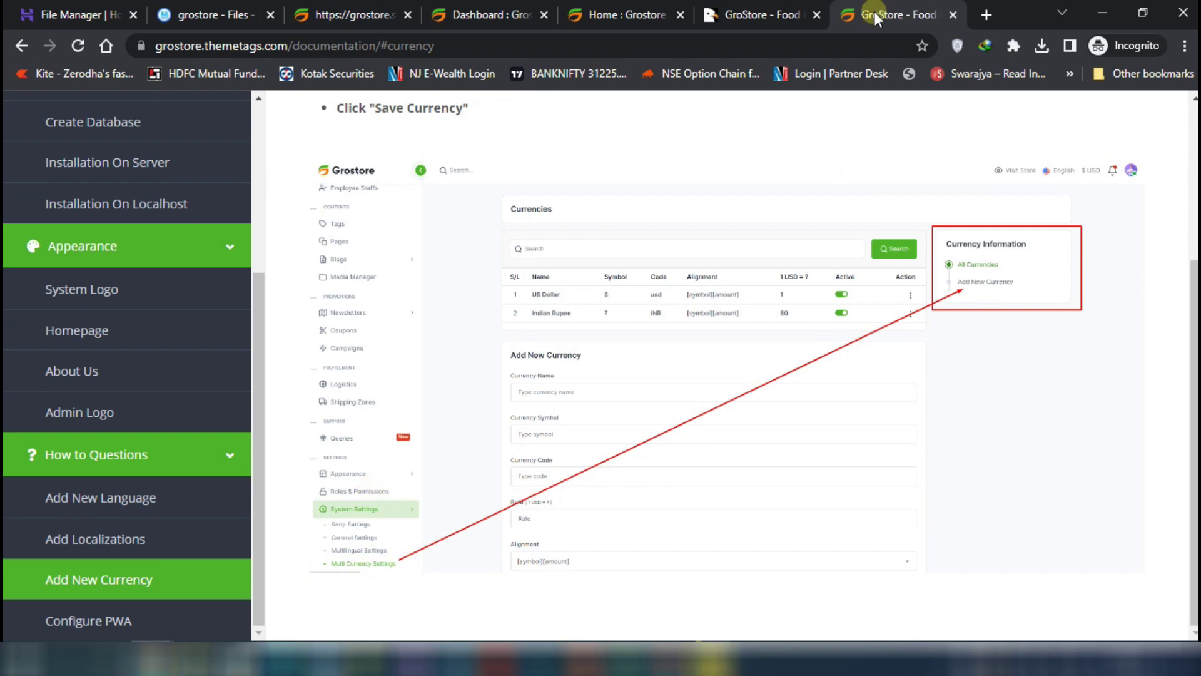
pyautogui.click(751, 14)
pyautogui.click(894, 15)
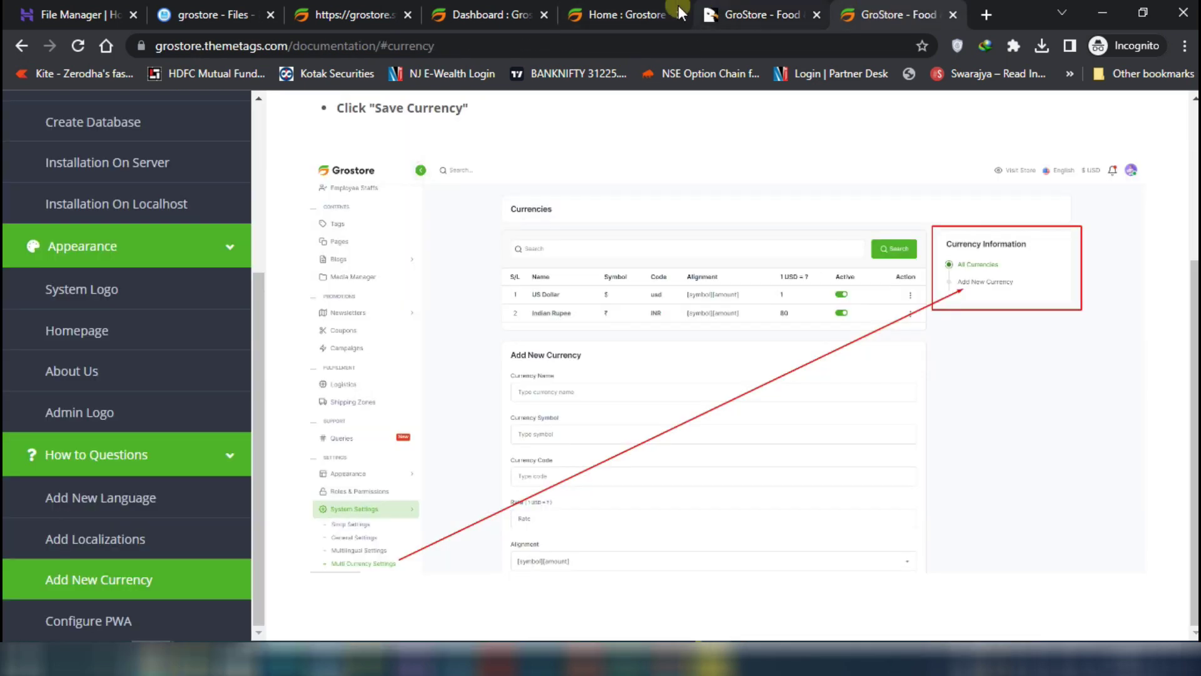
pyautogui.click(594, 14)
# View the Multi Currency Settings page in the admin dashboard
pyautogui.click(503, 13)
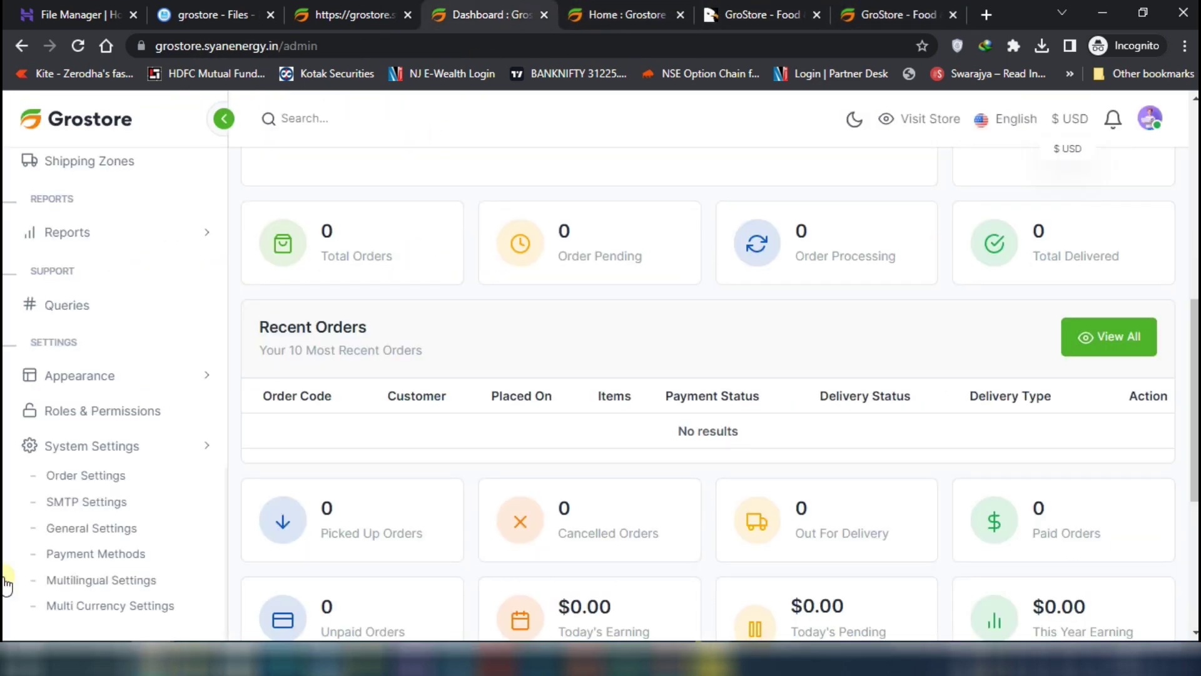
pyautogui.click(119, 605)
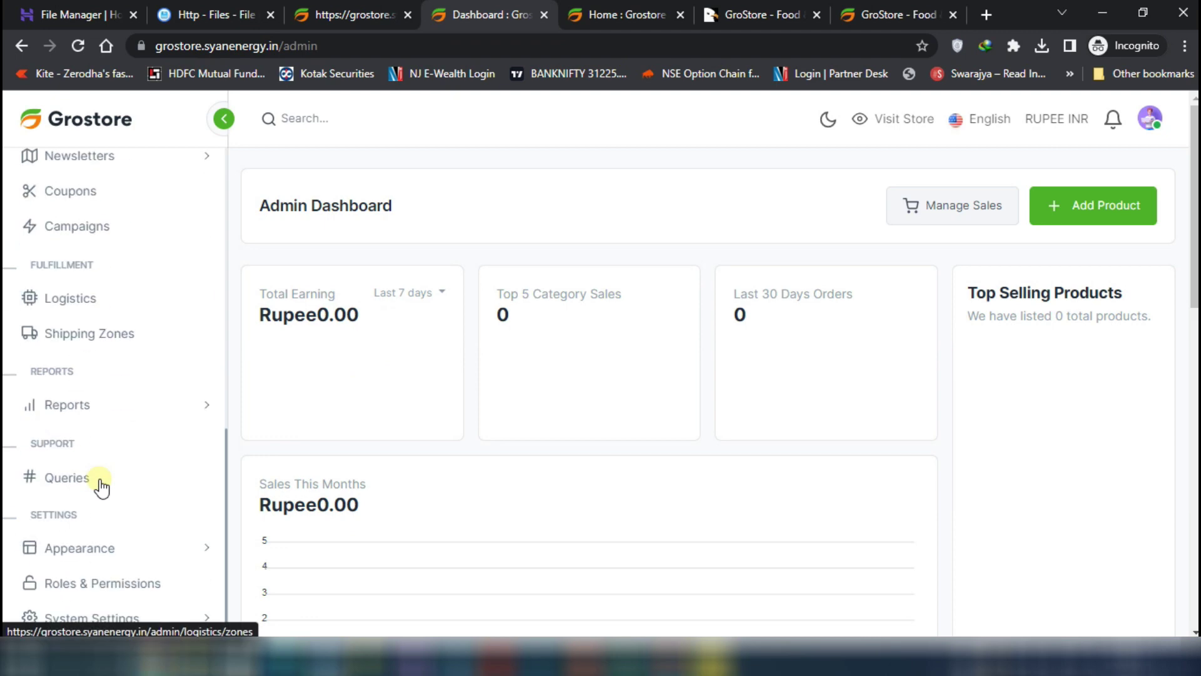
pyautogui.scroll(-1, 100, 487)
# Return the hosting file browser to the public_html/grostore folder
pyautogui.click(355, 18)
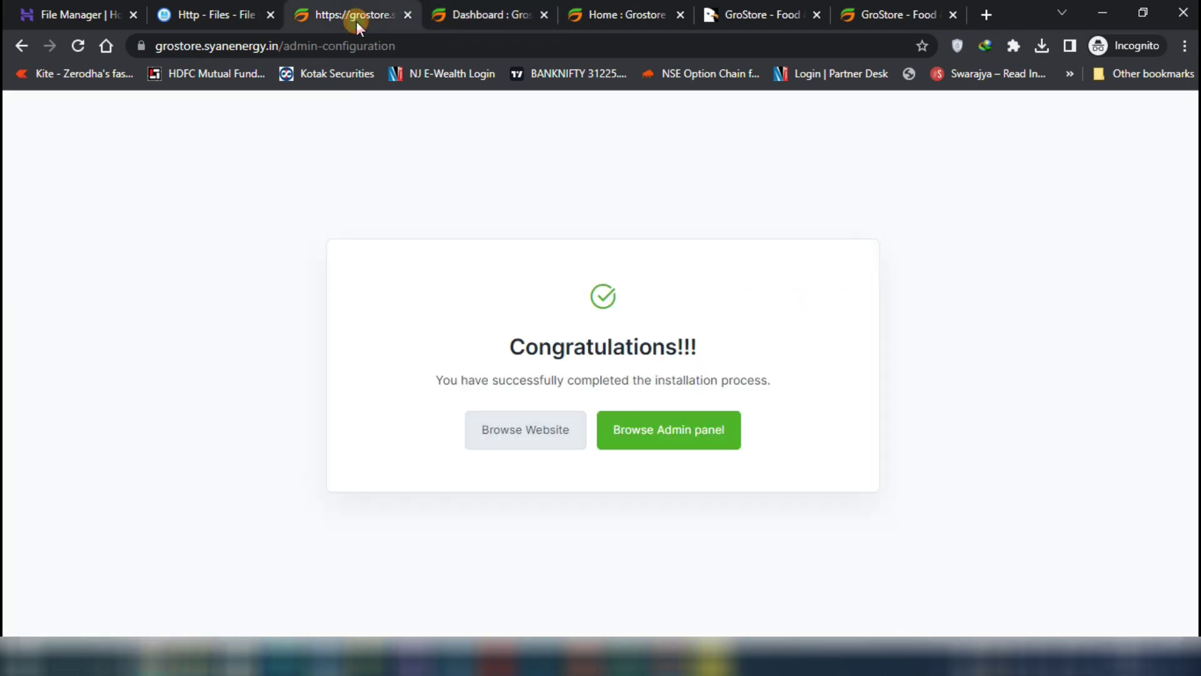
pyautogui.click(442, 19)
pyautogui.click(166, 19)
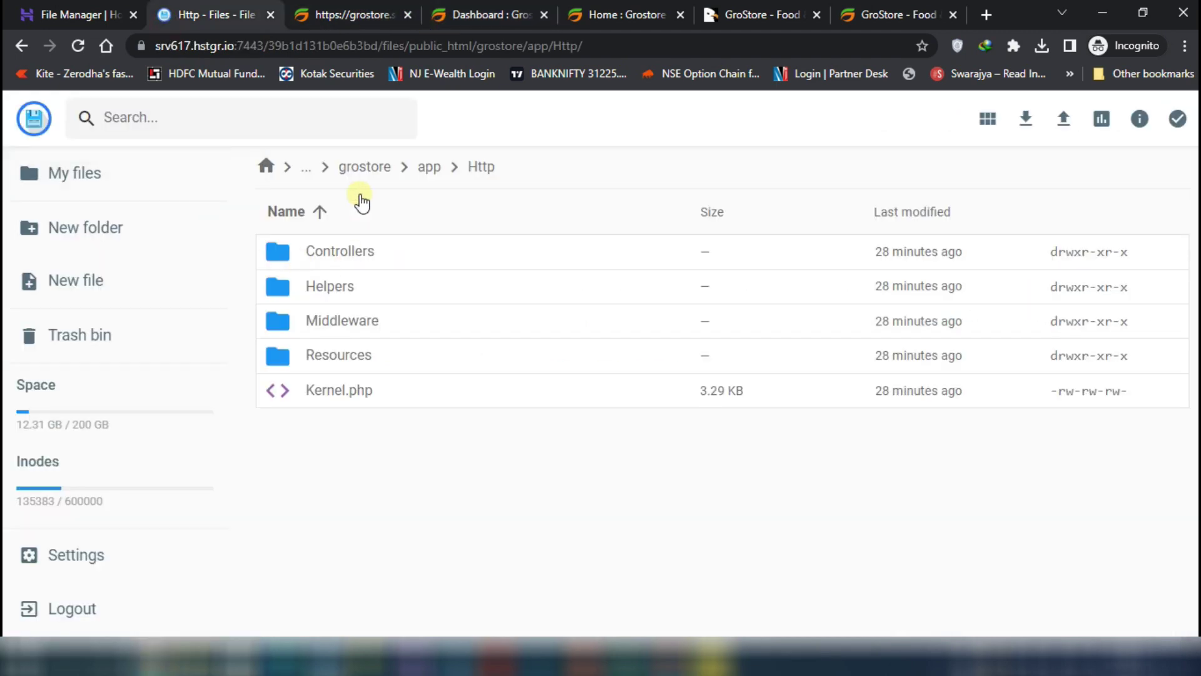
pyautogui.click(377, 162)
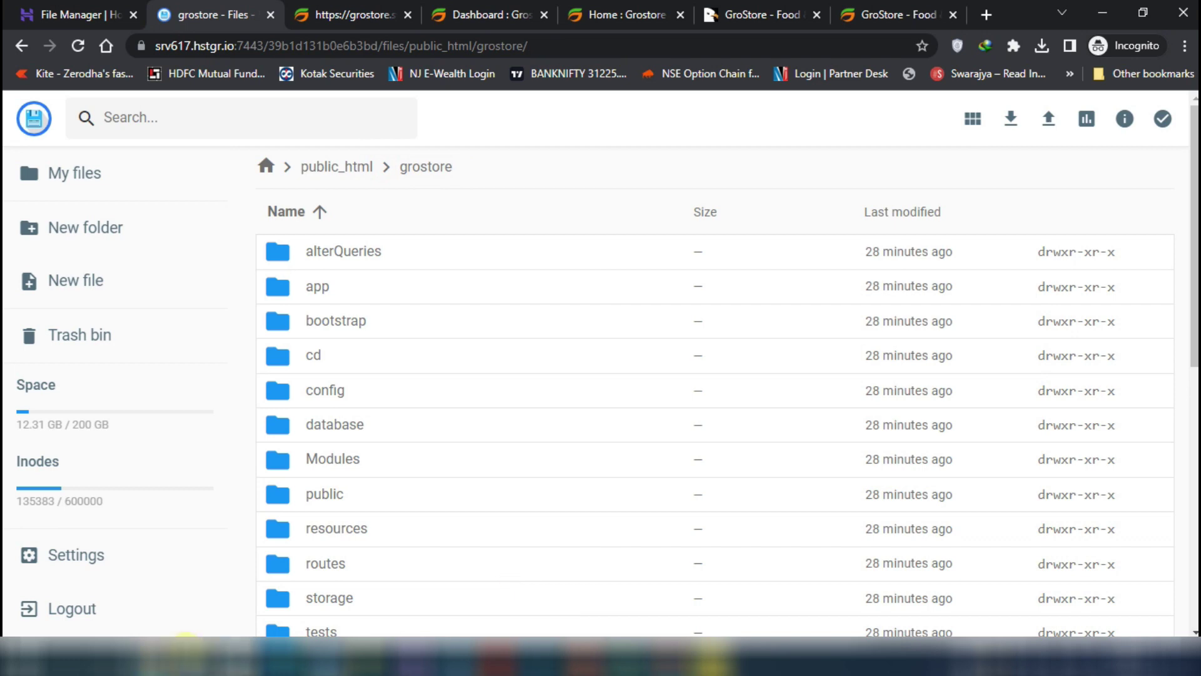
pyautogui.hotkey('alt', 'Tab')
# Inspect updates.zip in WinRAR, then drag it to Chrome for uploading
pyautogui.click(220, 151)
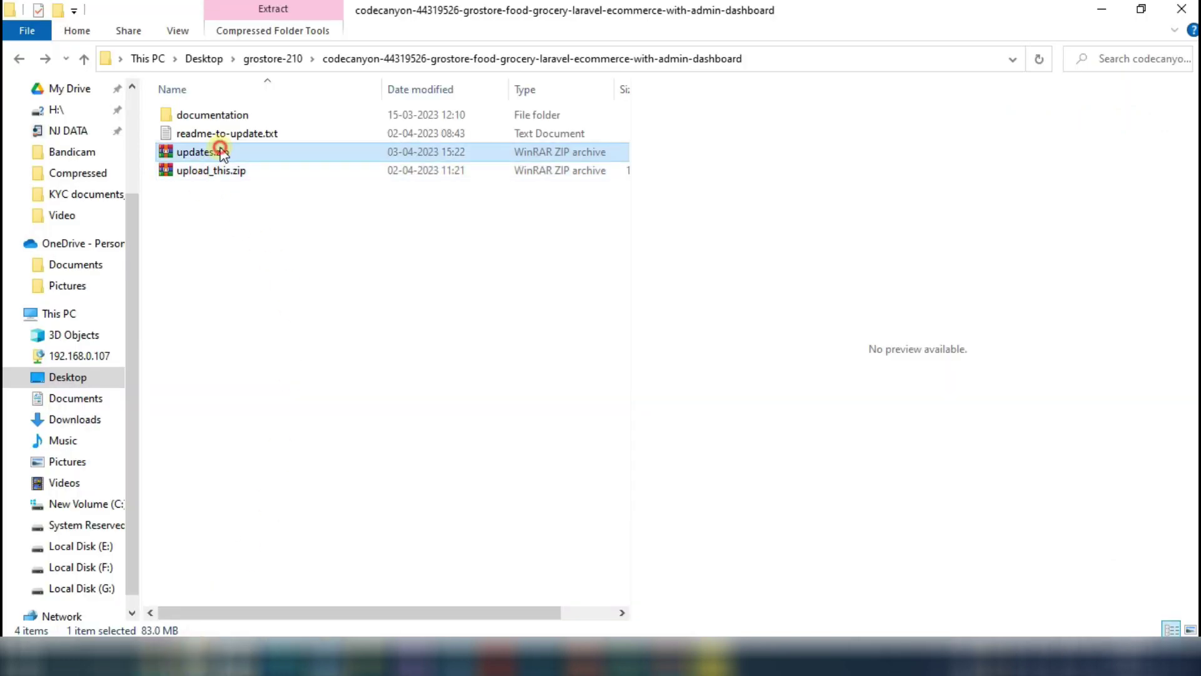
pyautogui.doubleClick(258, 159)
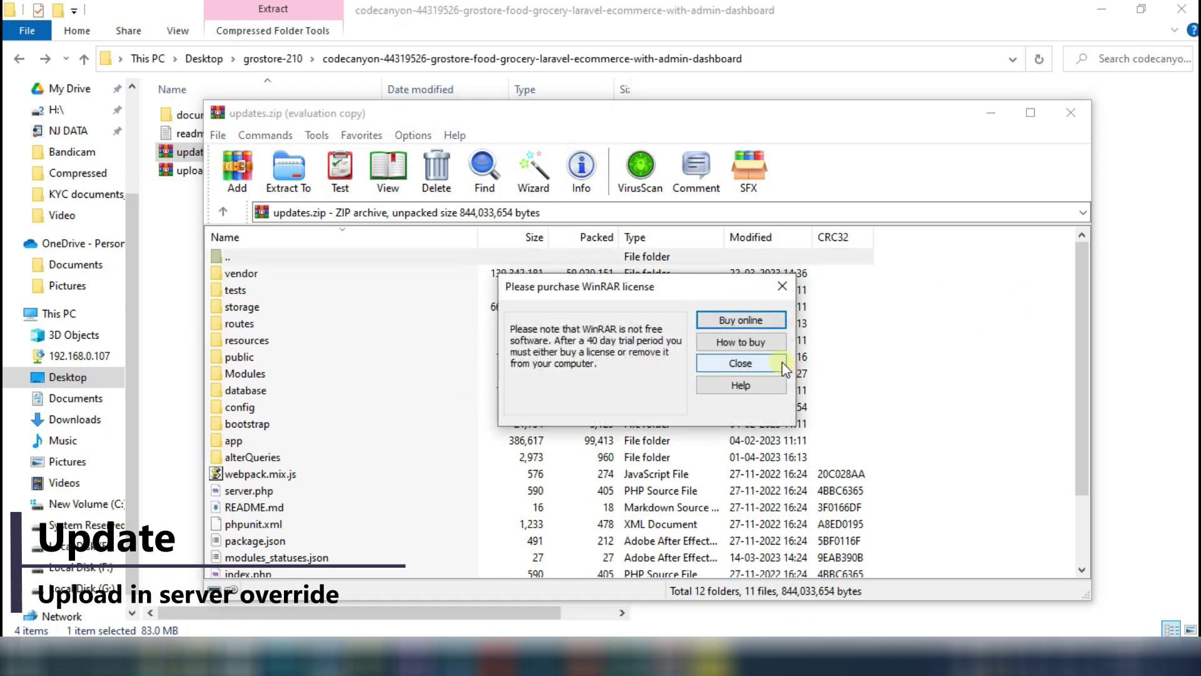
pyautogui.click(775, 364)
pyautogui.click(1070, 113)
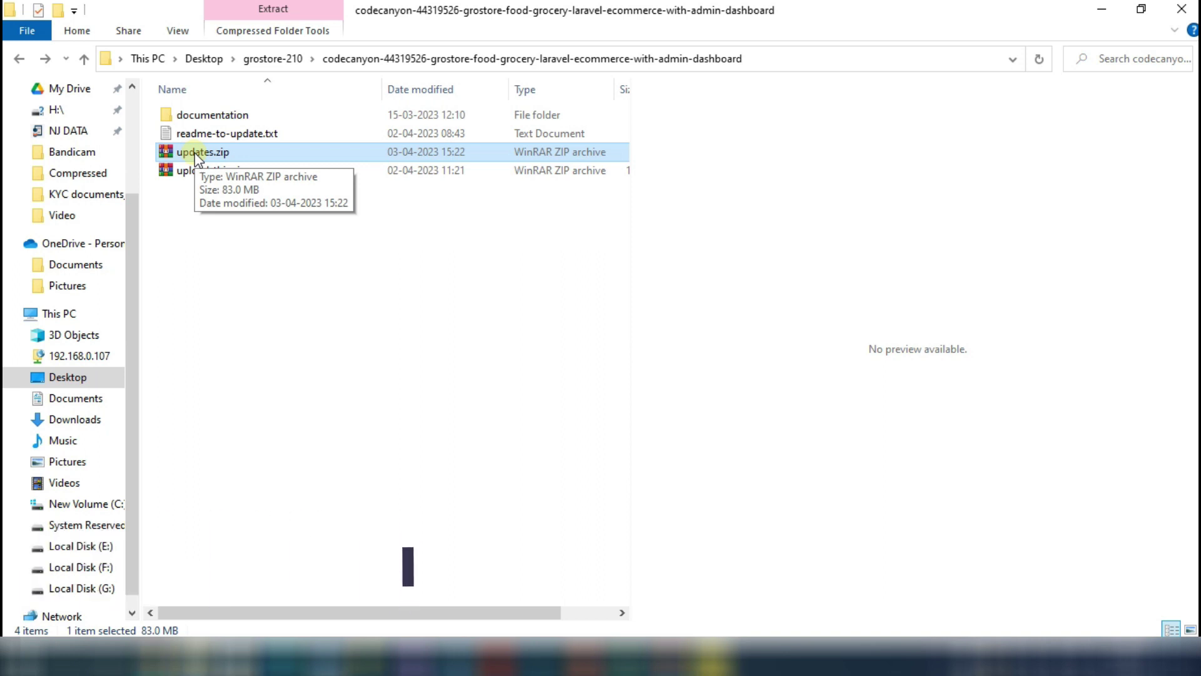
pyautogui.moveTo(199, 158); pyautogui.dragTo(660, 196)
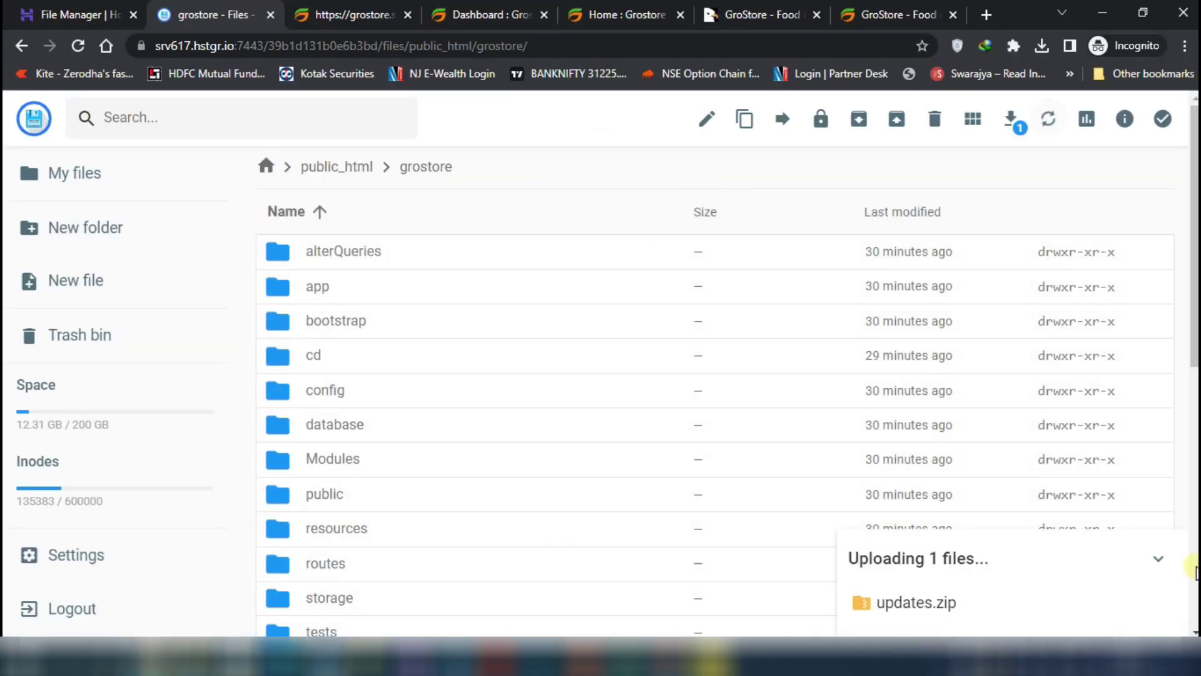
# Extract updates.zip into a new 'cd' folder and open it
pyautogui.scroll(-10, 688, 438)
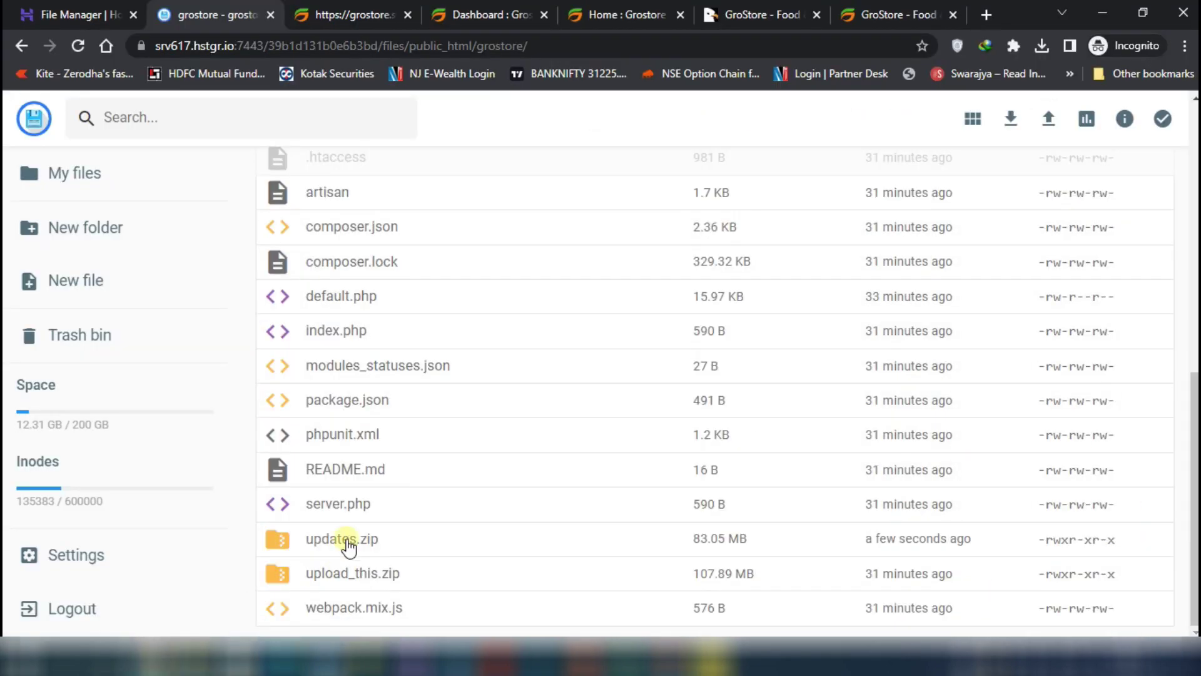
pyautogui.click(535, 546)
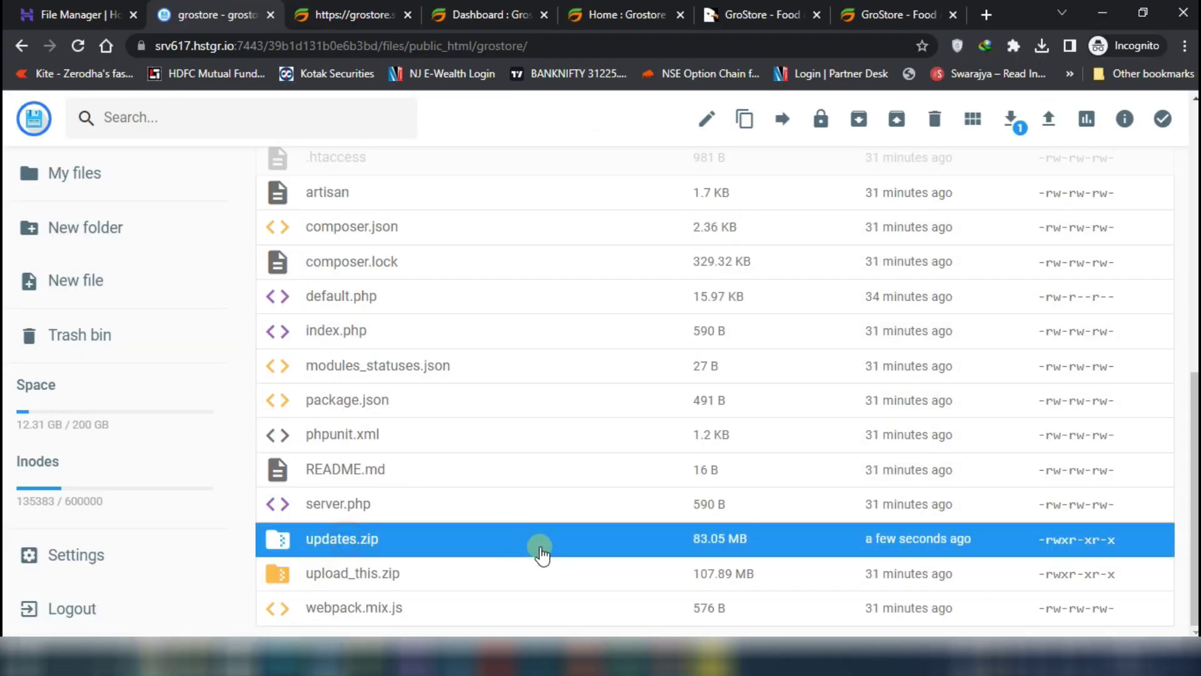
pyautogui.click(899, 120)
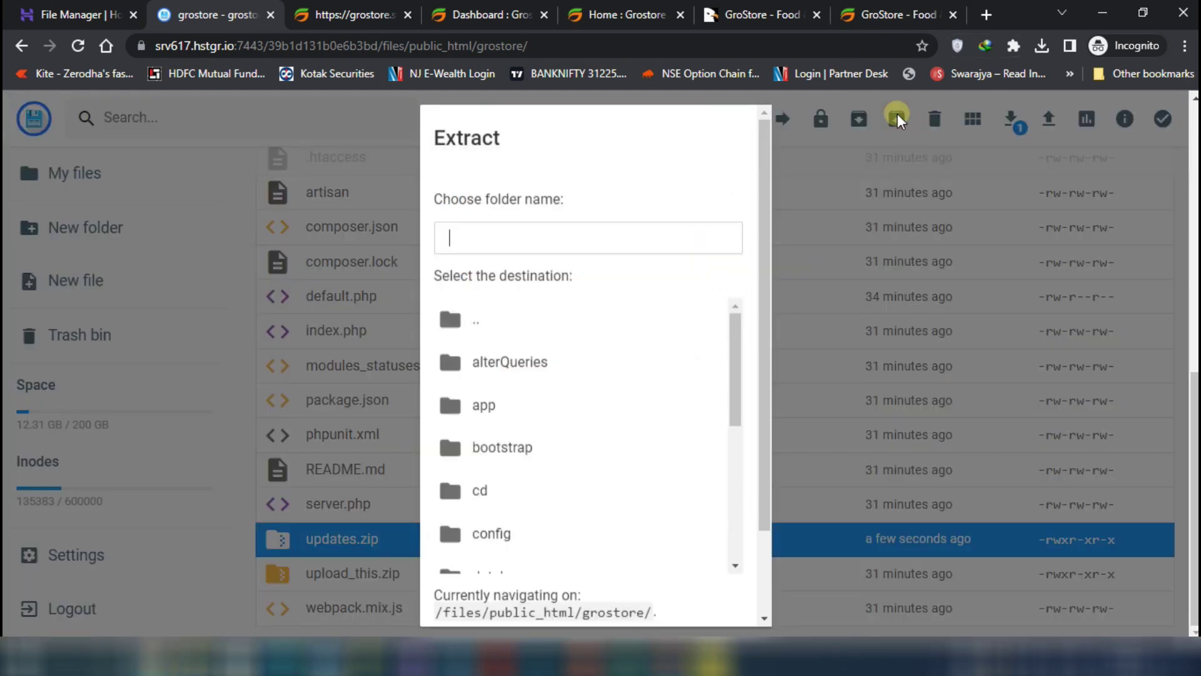
pyautogui.write('d')
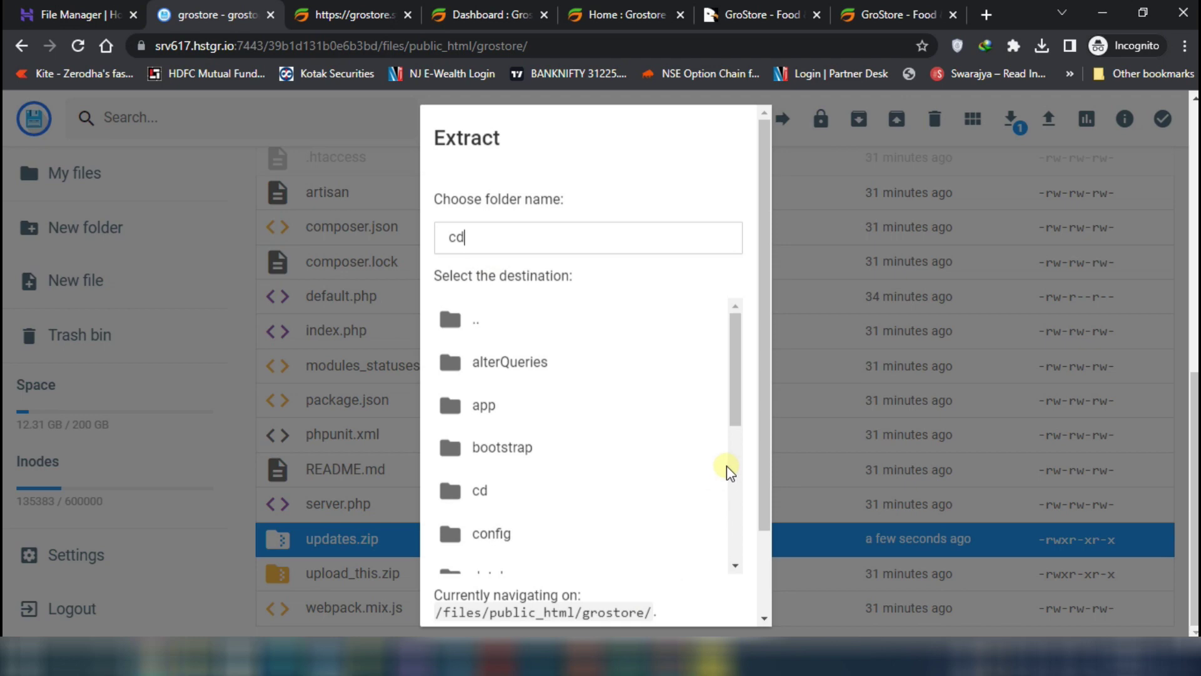
pyautogui.scroll(-3, 760, 422)
pyautogui.click(692, 599)
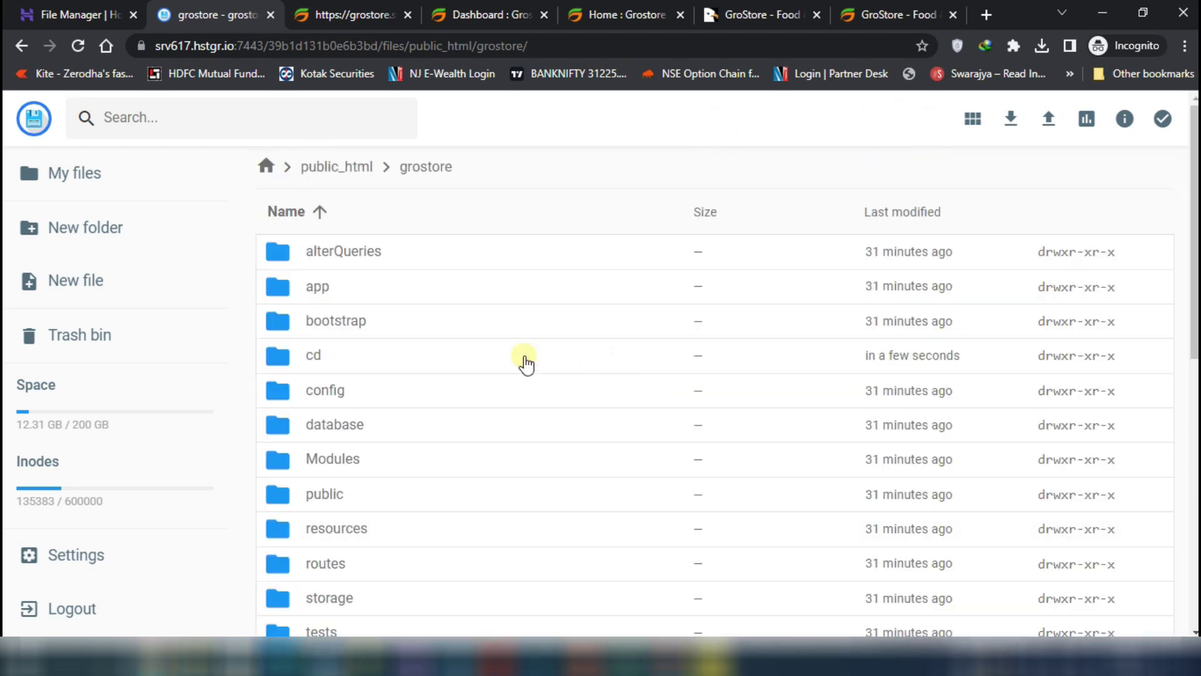
pyautogui.doubleClick(355, 357)
pyautogui.click(368, 253)
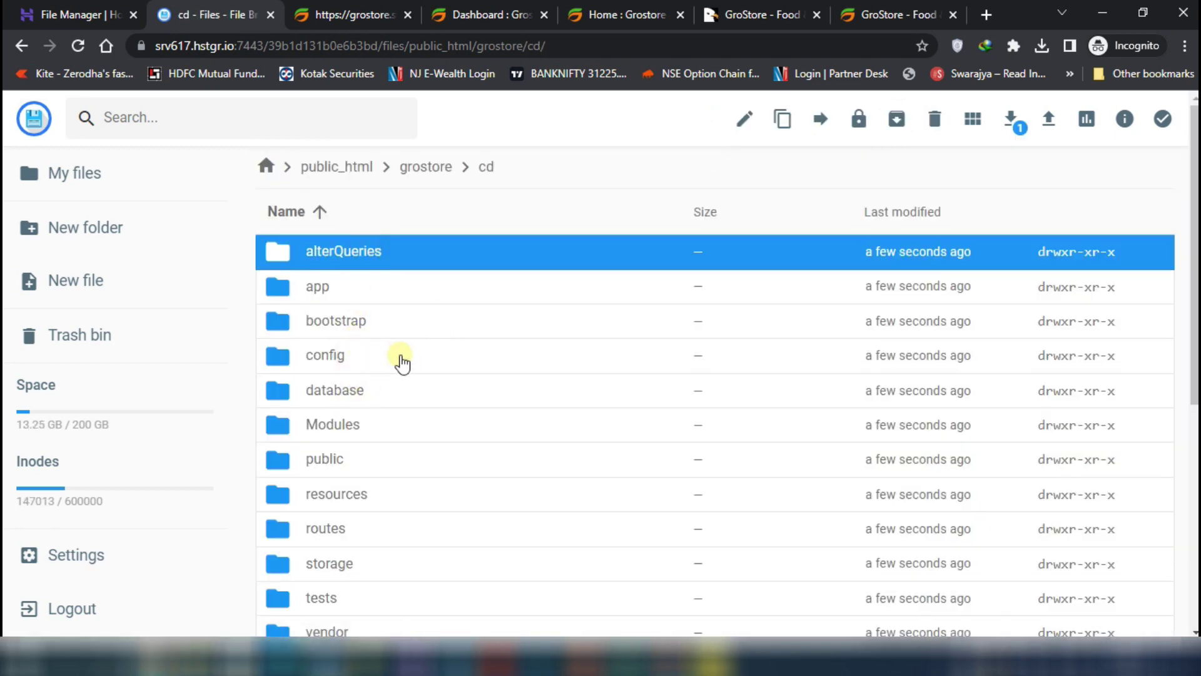
# Move all contents of the cd folder up into grostore, replacing existing files
pyautogui.hotkey('ctrl', 'a')
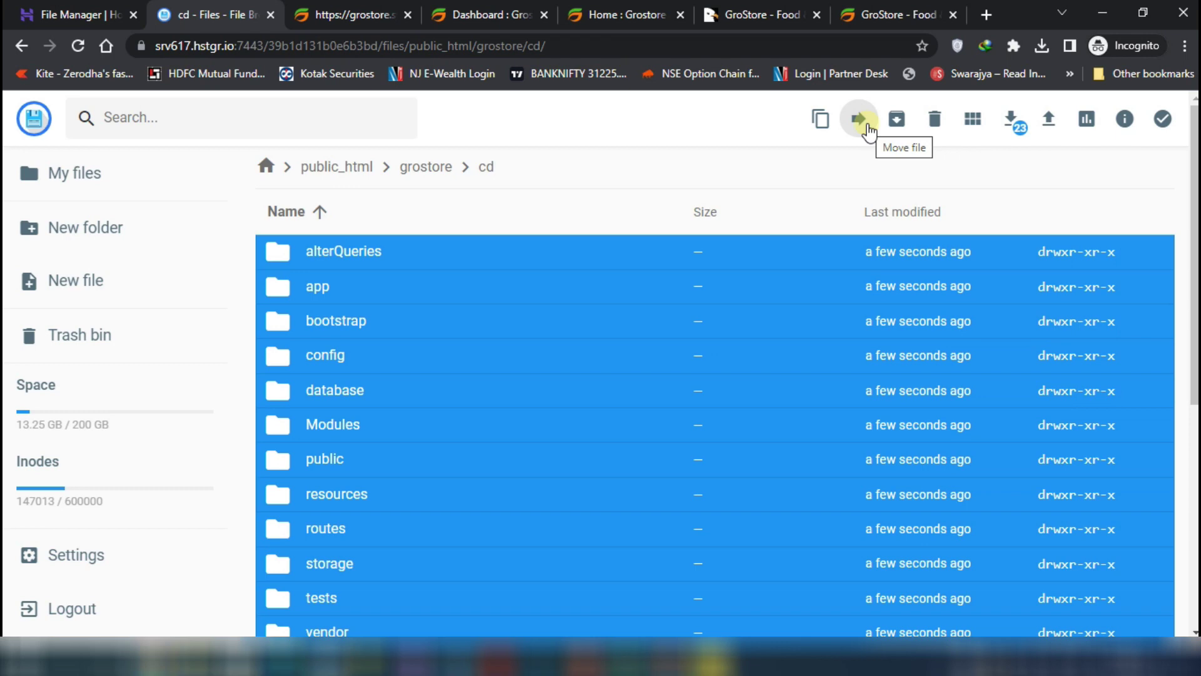
pyautogui.click(867, 127)
pyautogui.doubleClick(510, 216)
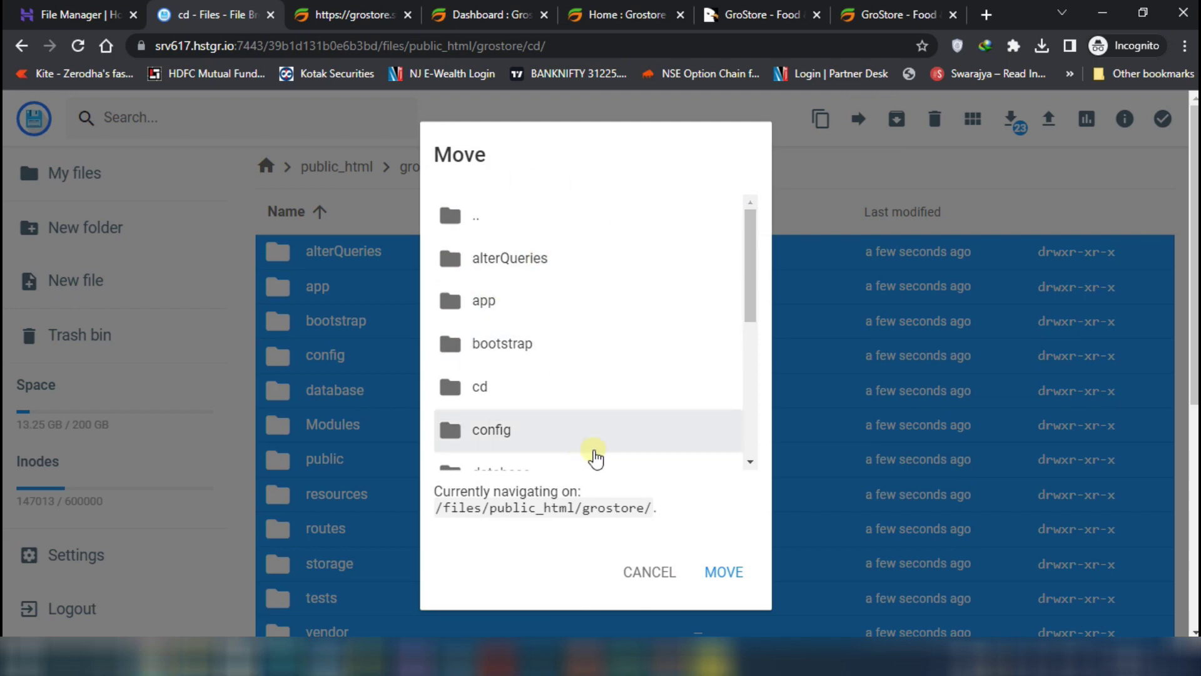
pyautogui.scroll(-5, 652, 475)
pyautogui.scroll(-5, 778, 464)
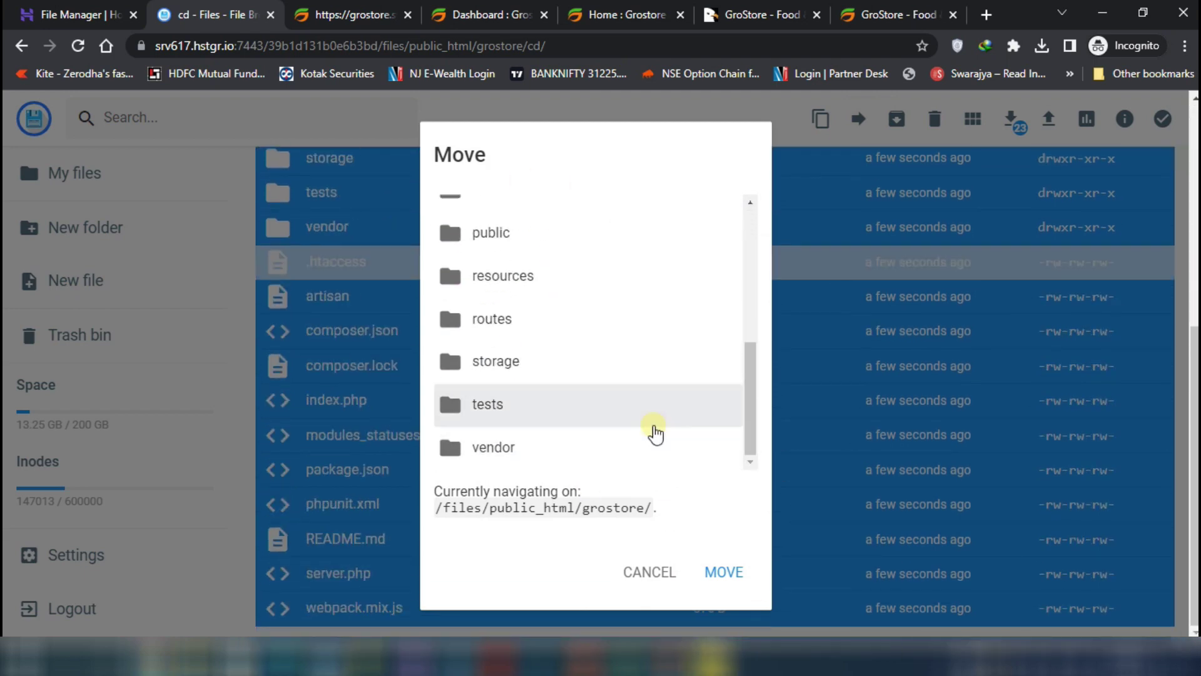
pyautogui.scroll(5, 576, 412)
pyautogui.scroll(5, 798, 187)
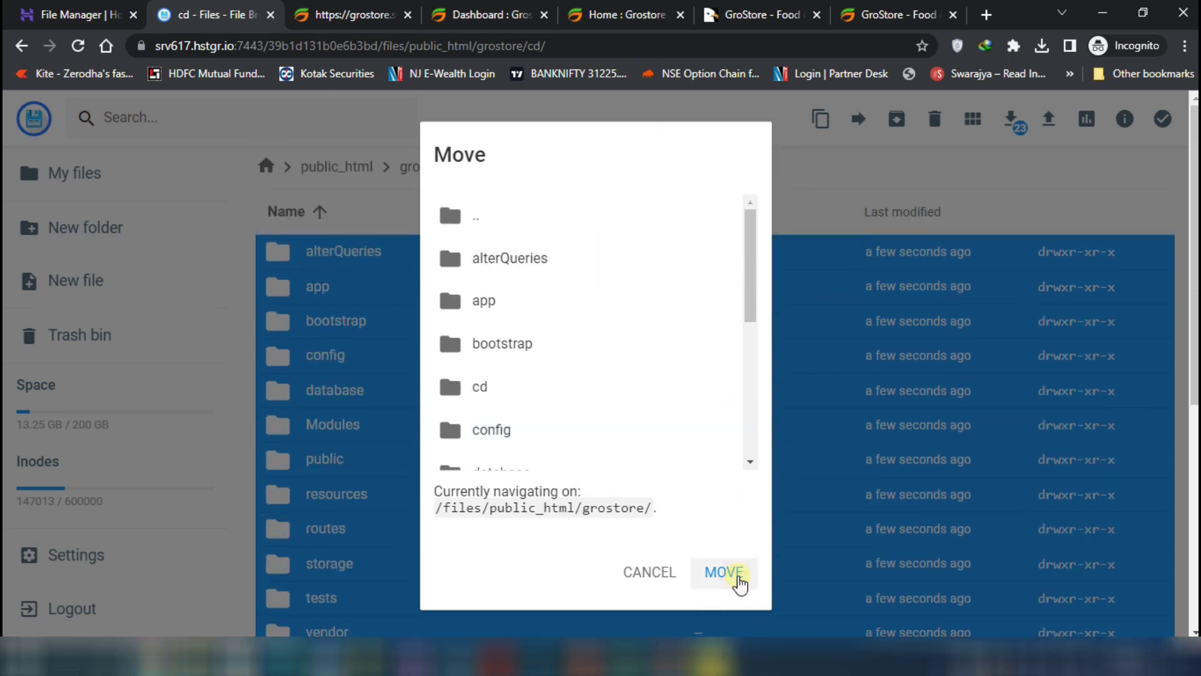
pyautogui.click(740, 580)
pyautogui.click(713, 426)
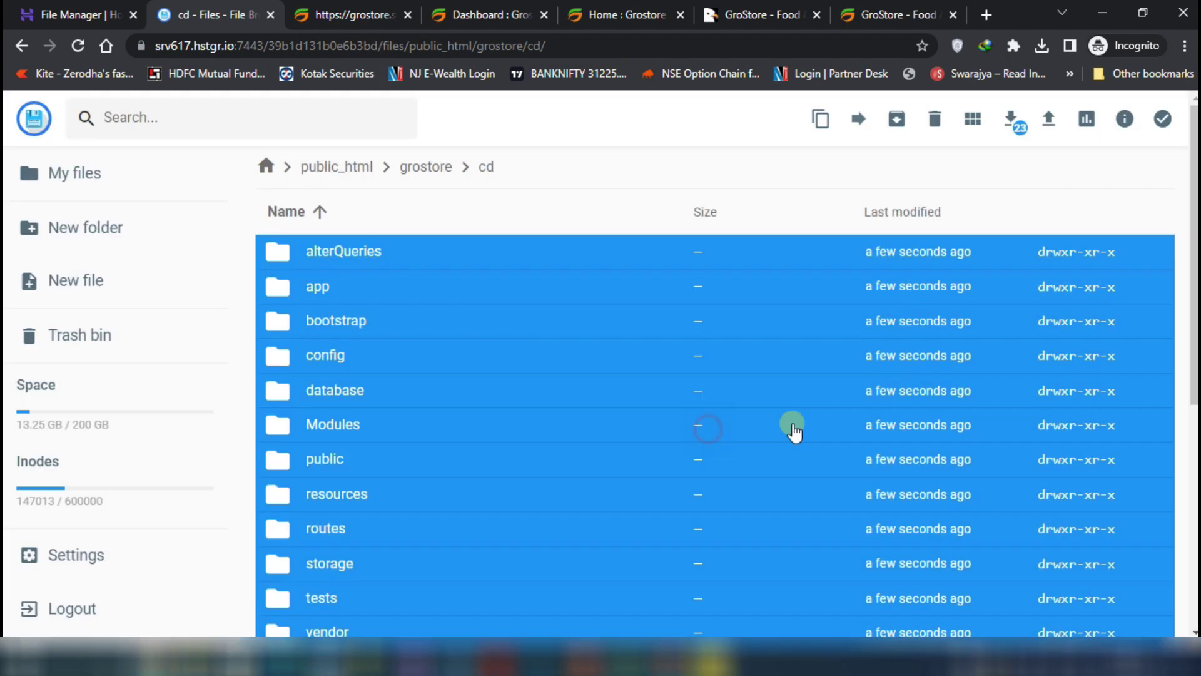
# Load the installer's root address without admin-configuration and update the system to v2.1.0
pyautogui.click(471, 24)
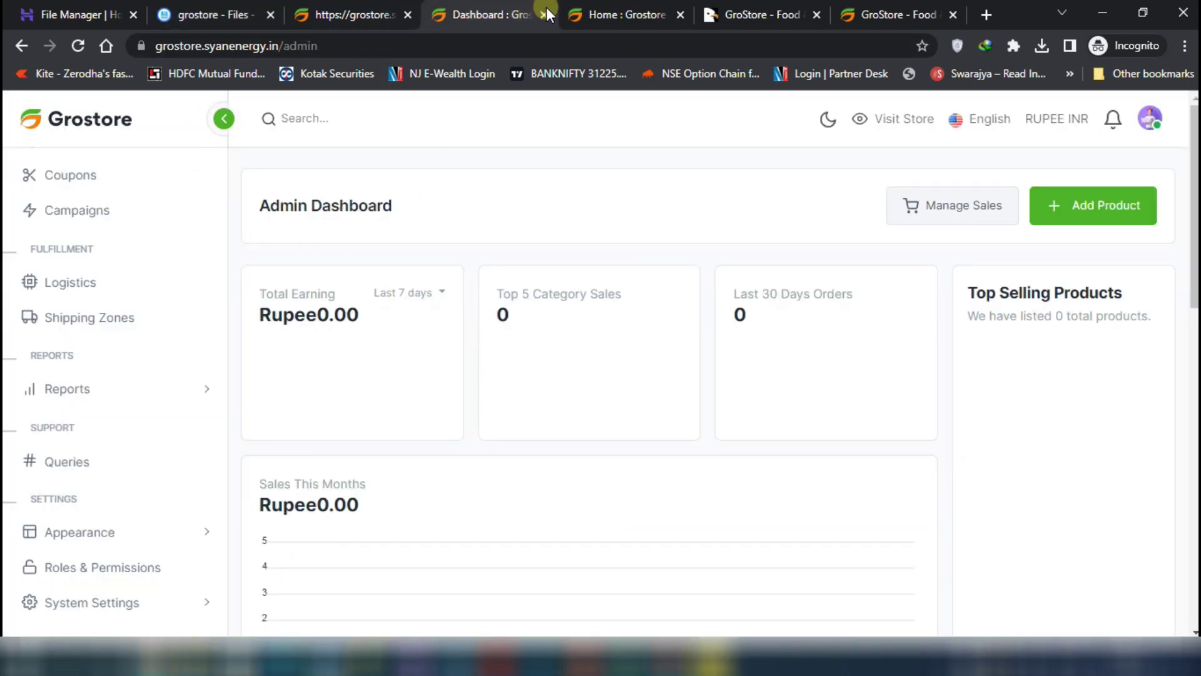
pyautogui.click(373, 15)
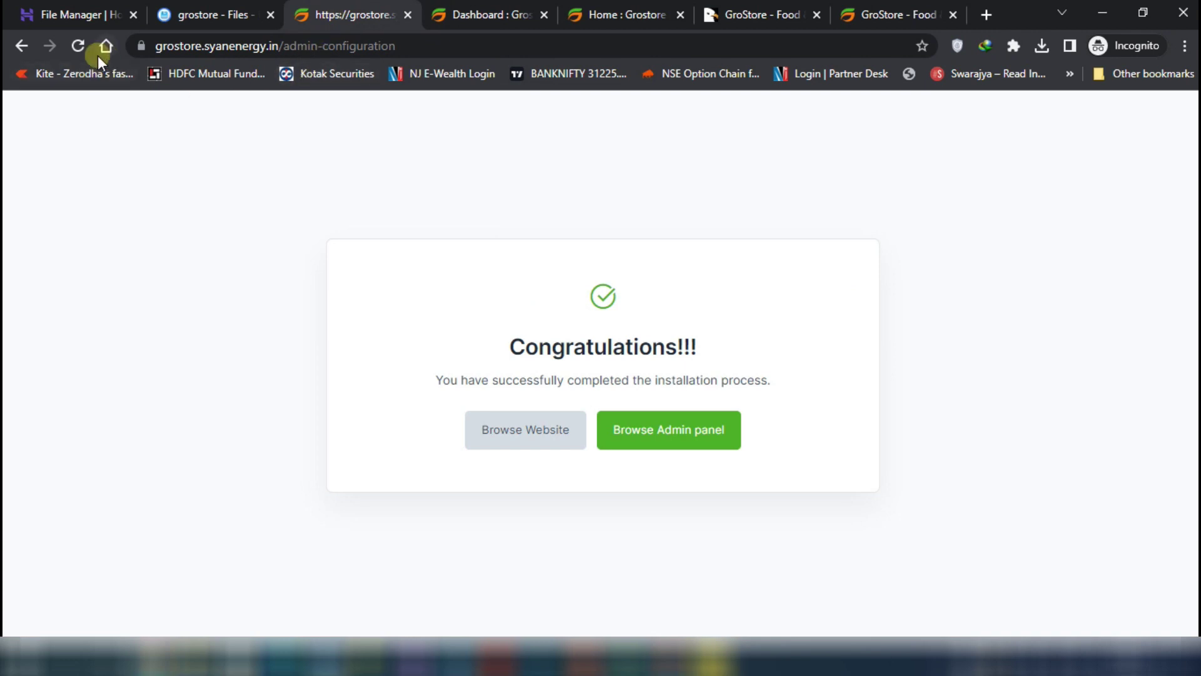
pyautogui.click(284, 45)
pyautogui.moveTo(322, 45); pyautogui.dragTo(437, 45)
pyautogui.press('BackSpace')
pyautogui.press('Return')
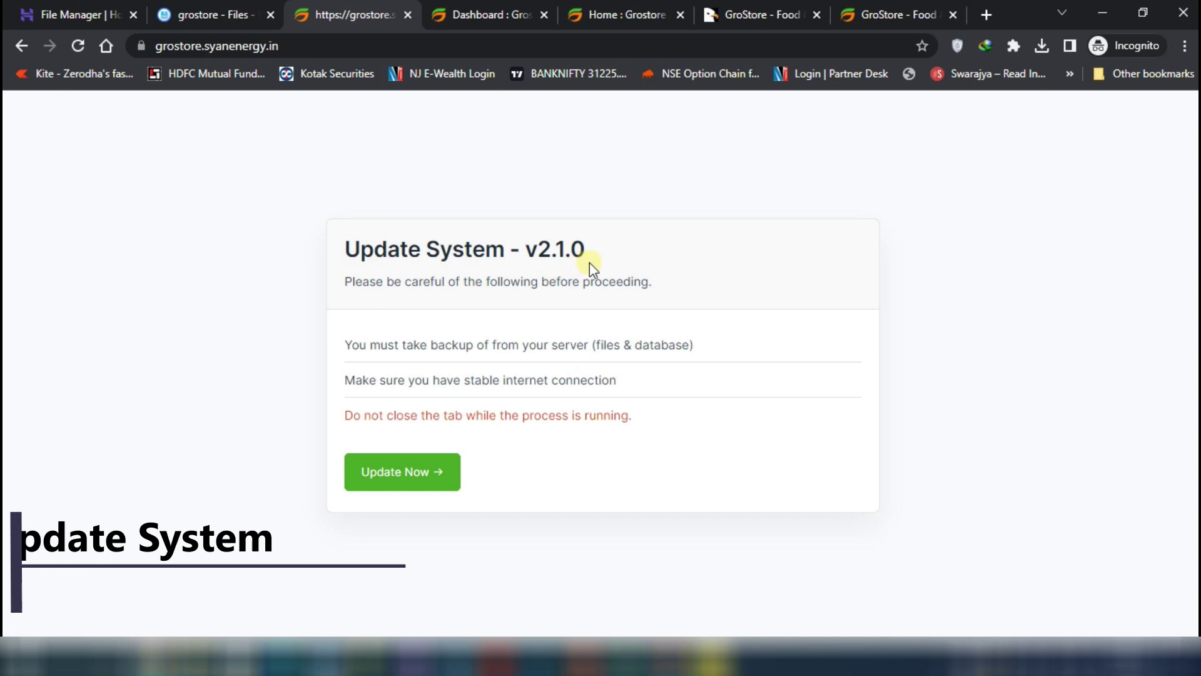
pyautogui.click(423, 482)
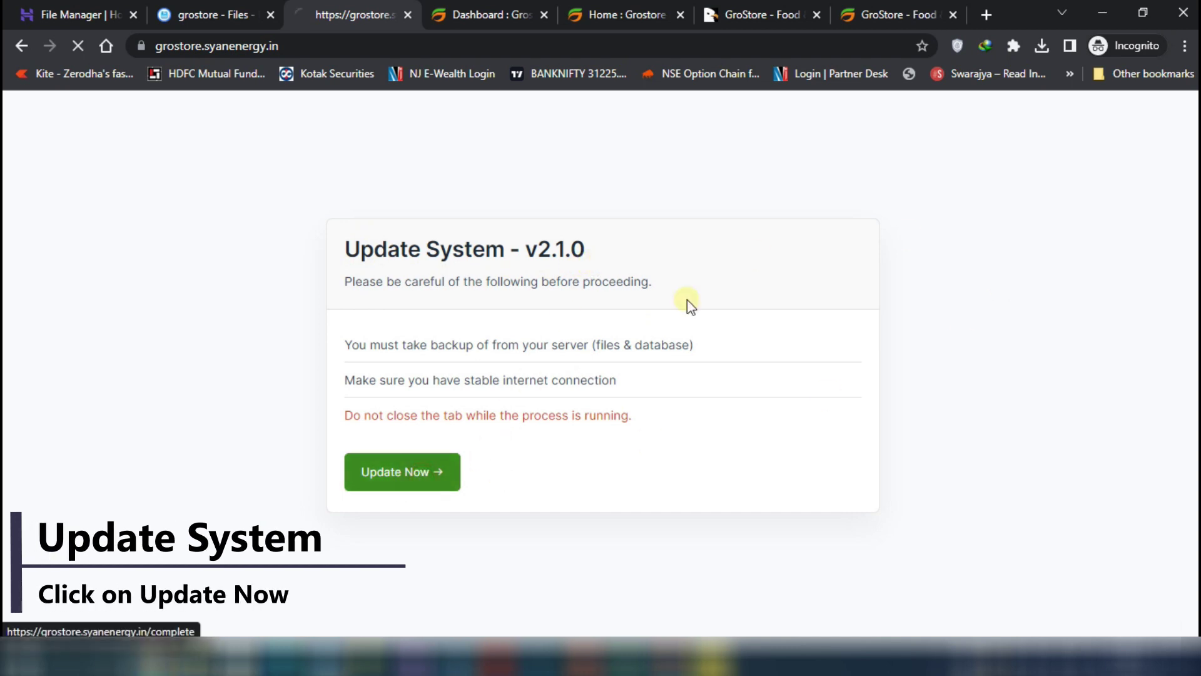
# Open the admin panel login page in a new tab
pyautogui.rightClick(679, 419)
pyautogui.click(731, 432)
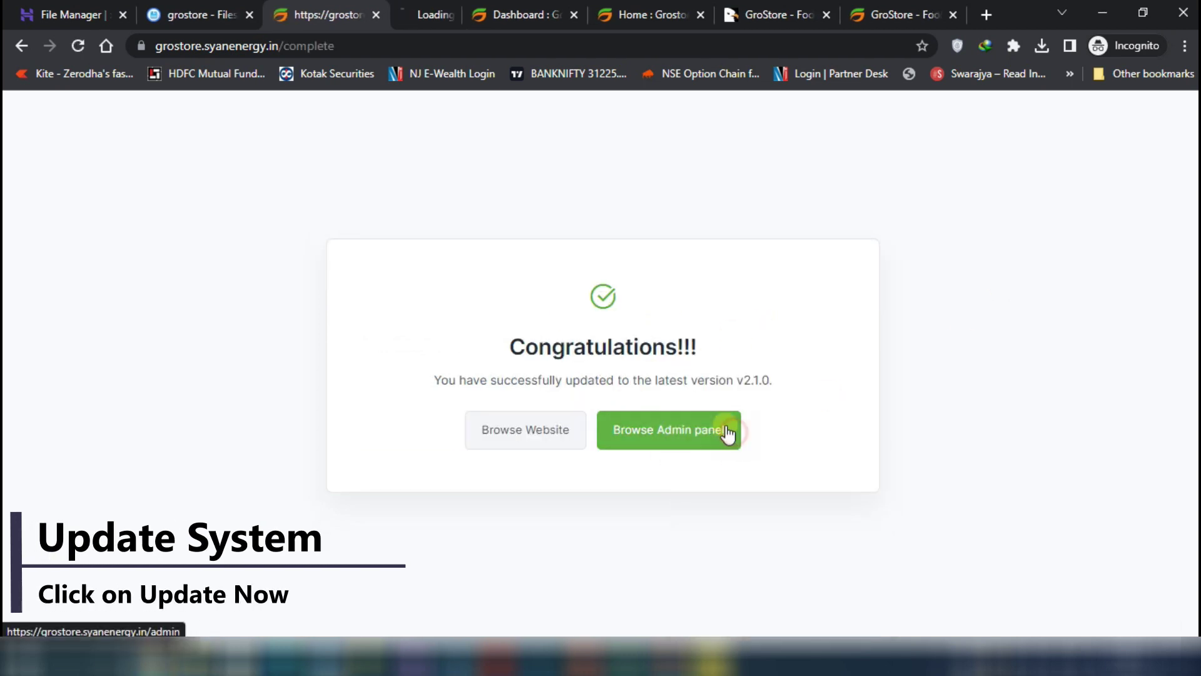
pyautogui.click(416, 14)
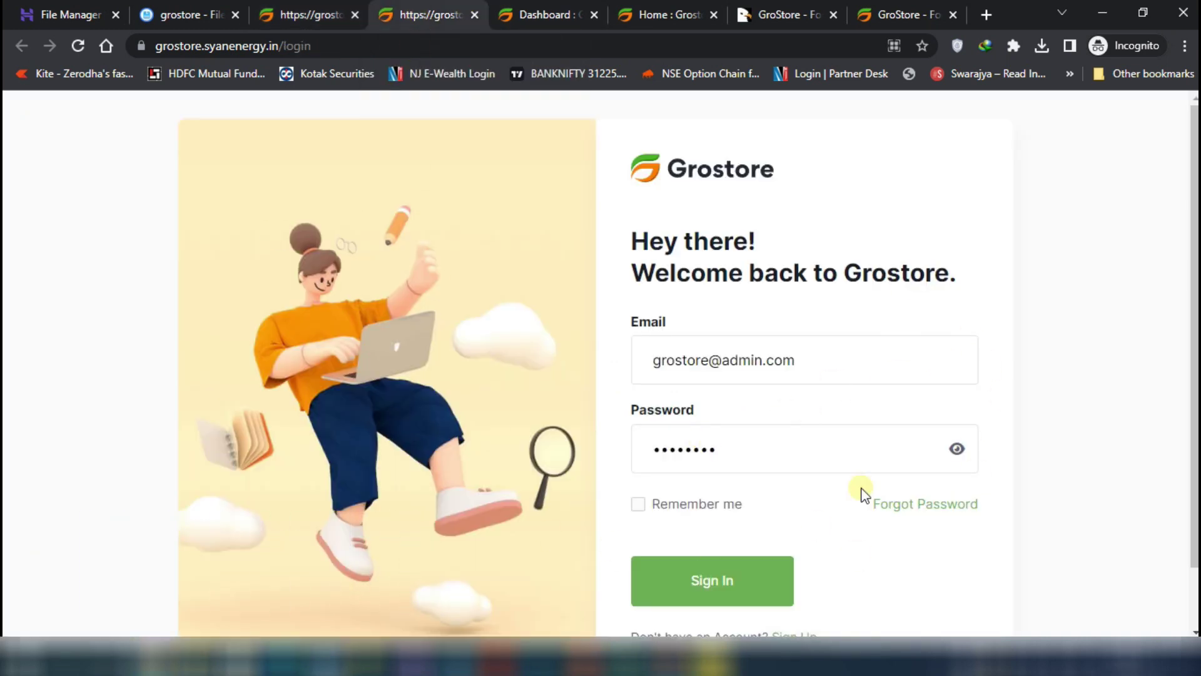
# Sign in with the saved admin credentials, review the v2.1.0 dashboard, and close the older dashboard tab
pyautogui.click(720, 574)
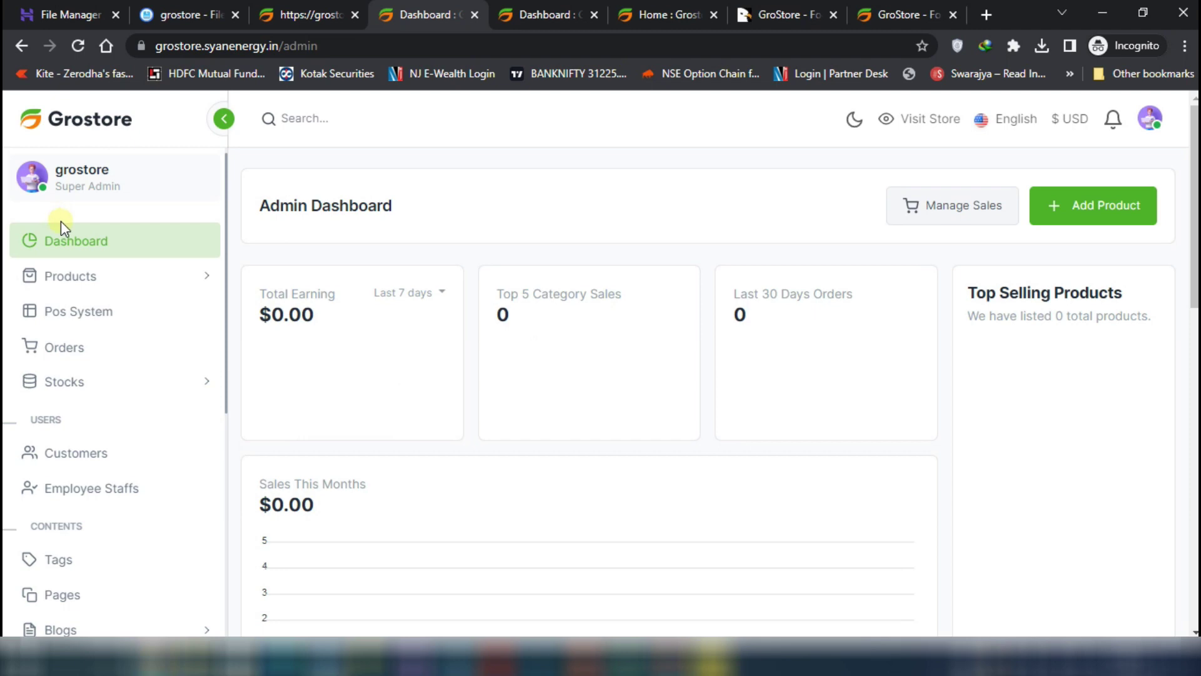
pyautogui.scroll(-10, 147, 388)
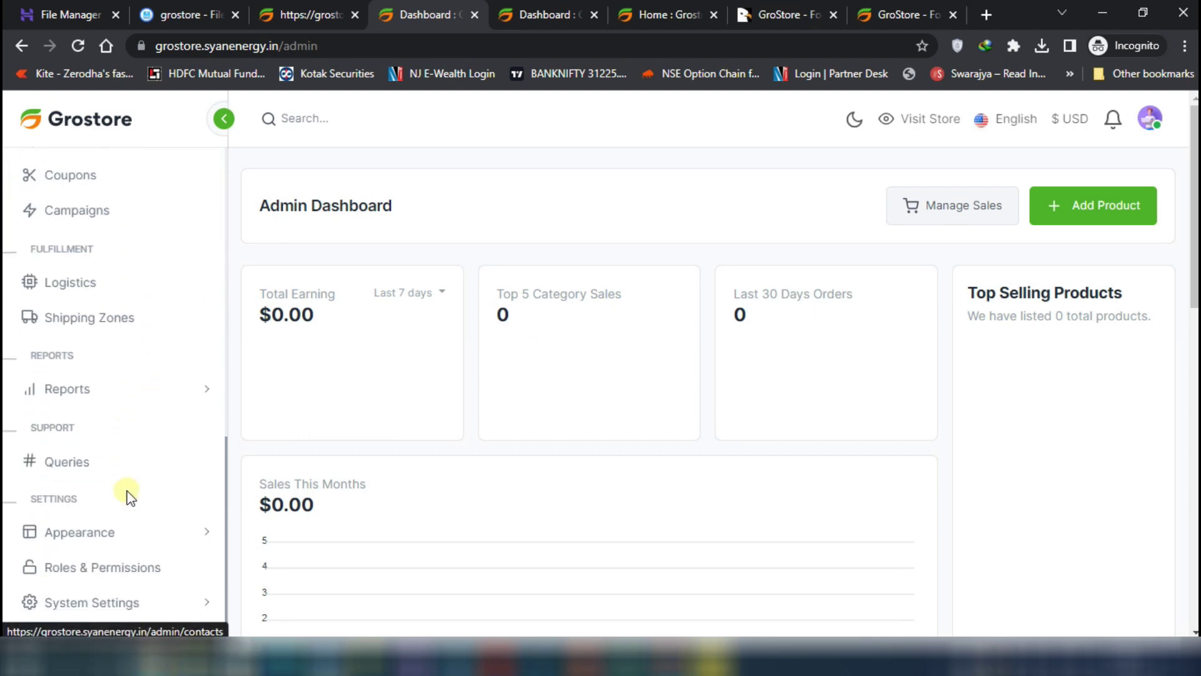
pyautogui.scroll(-15, 112, 535)
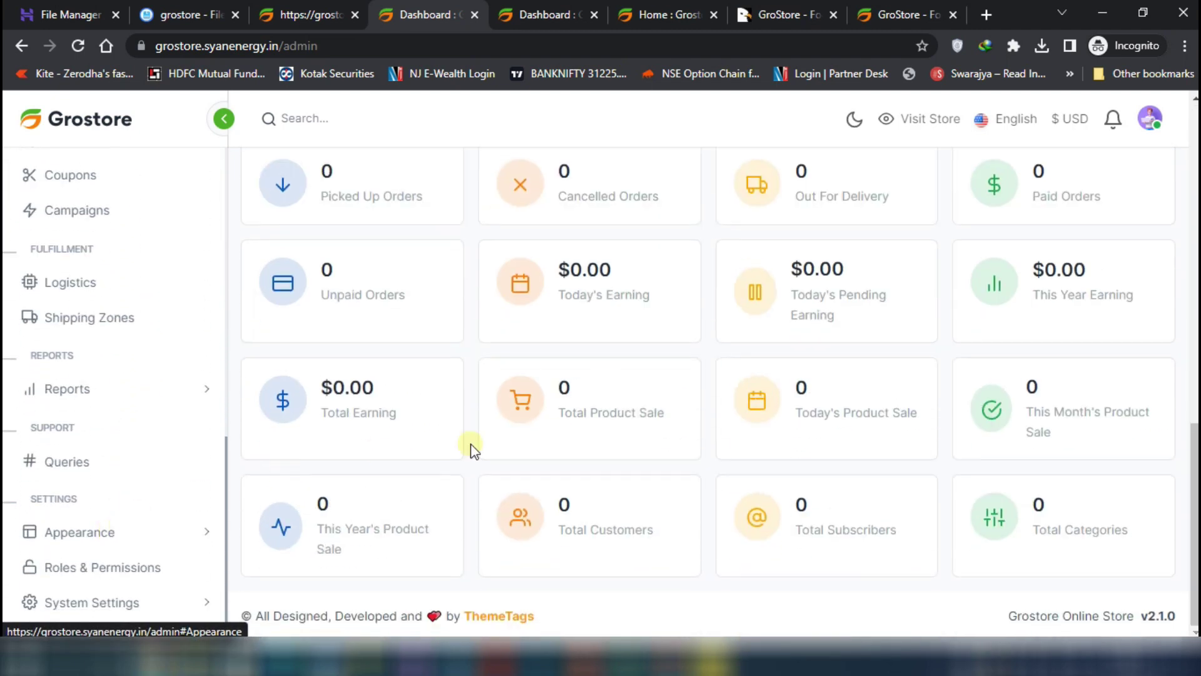
pyautogui.scroll(15, 999, 419)
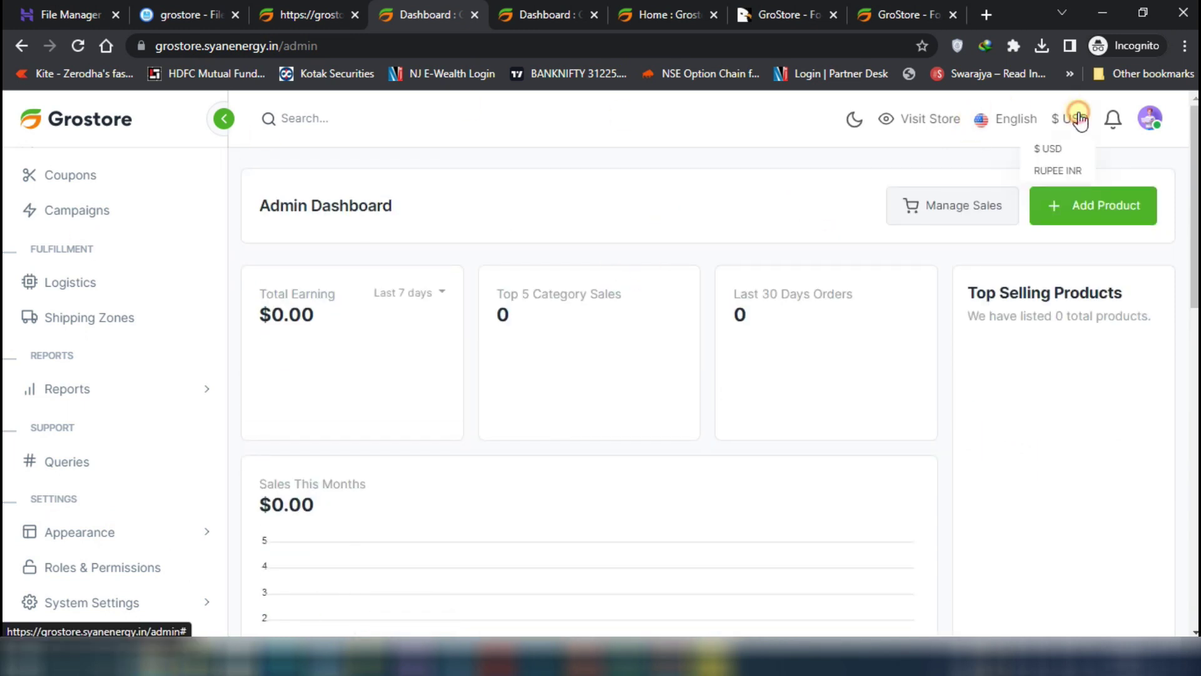
pyautogui.scroll(10, 125, 413)
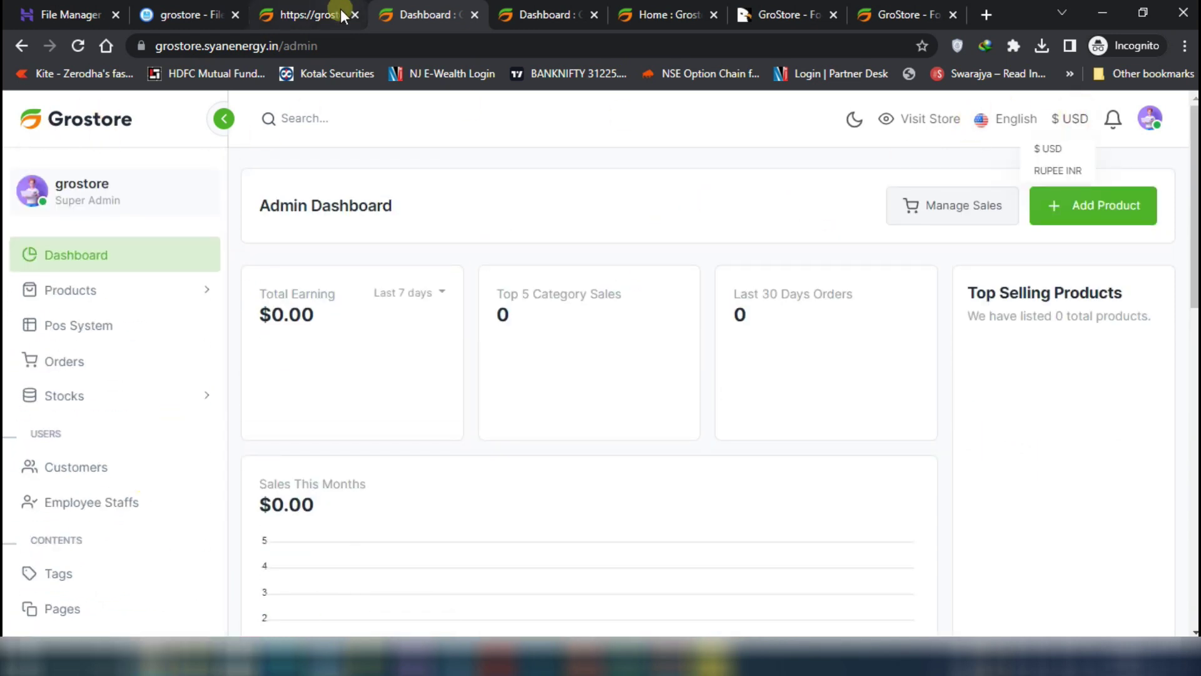
pyautogui.click(554, 14)
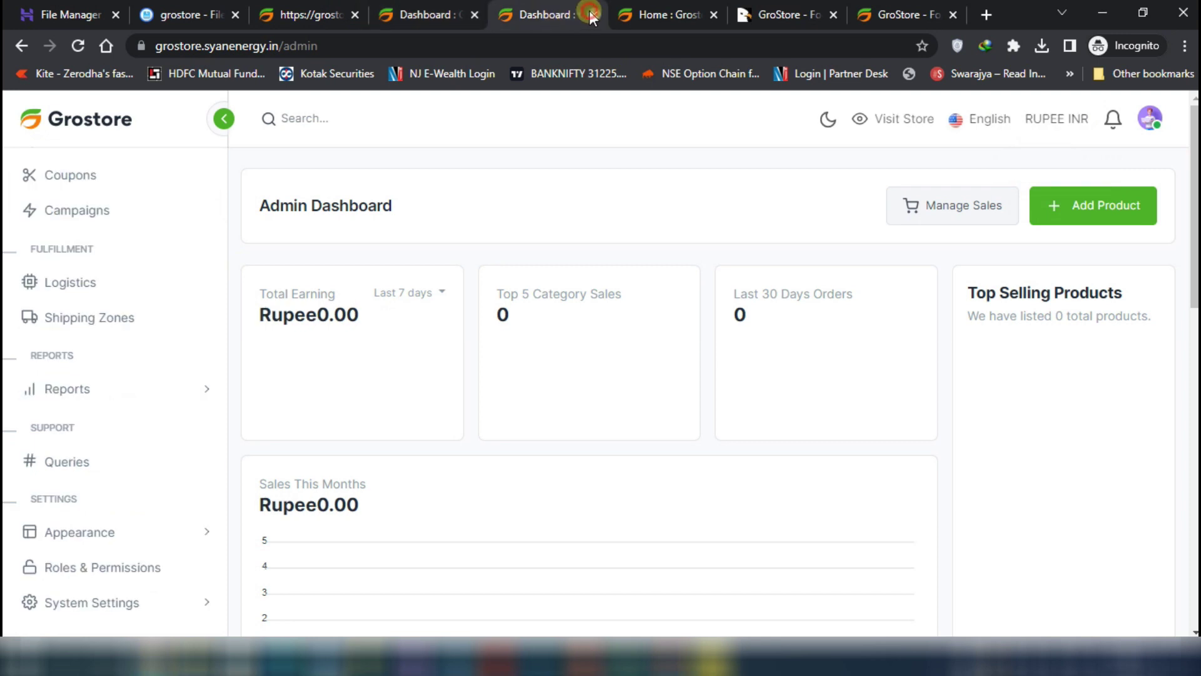
pyautogui.click(592, 15)
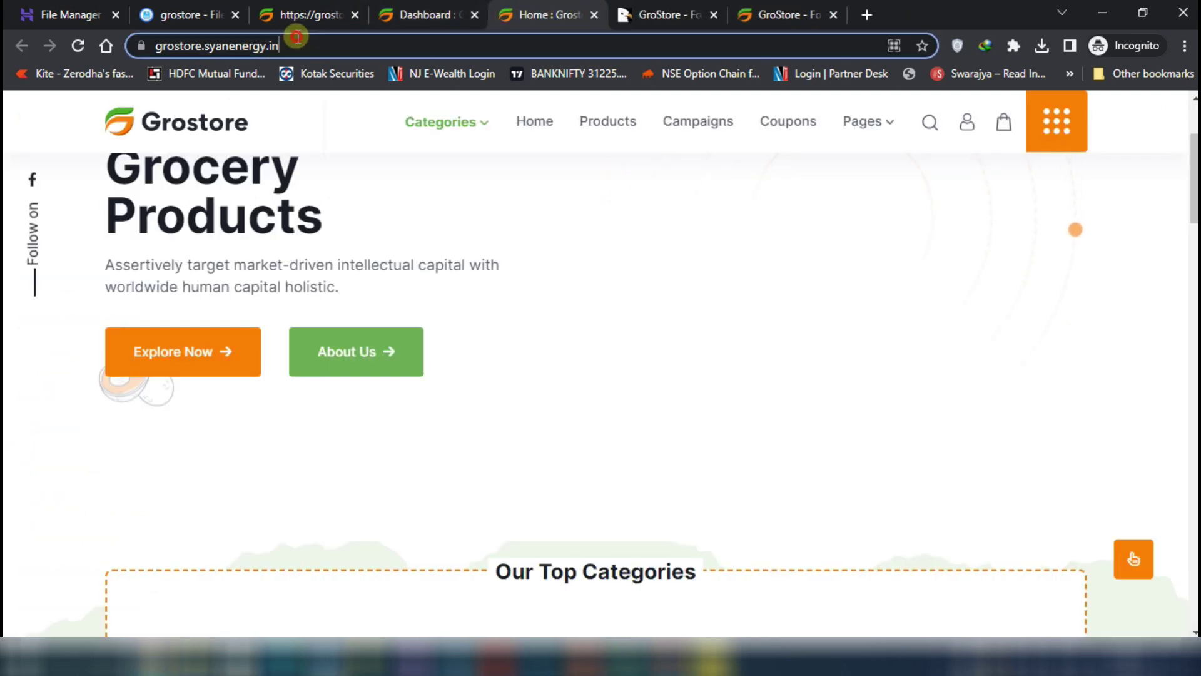
pyautogui.click(77, 46)
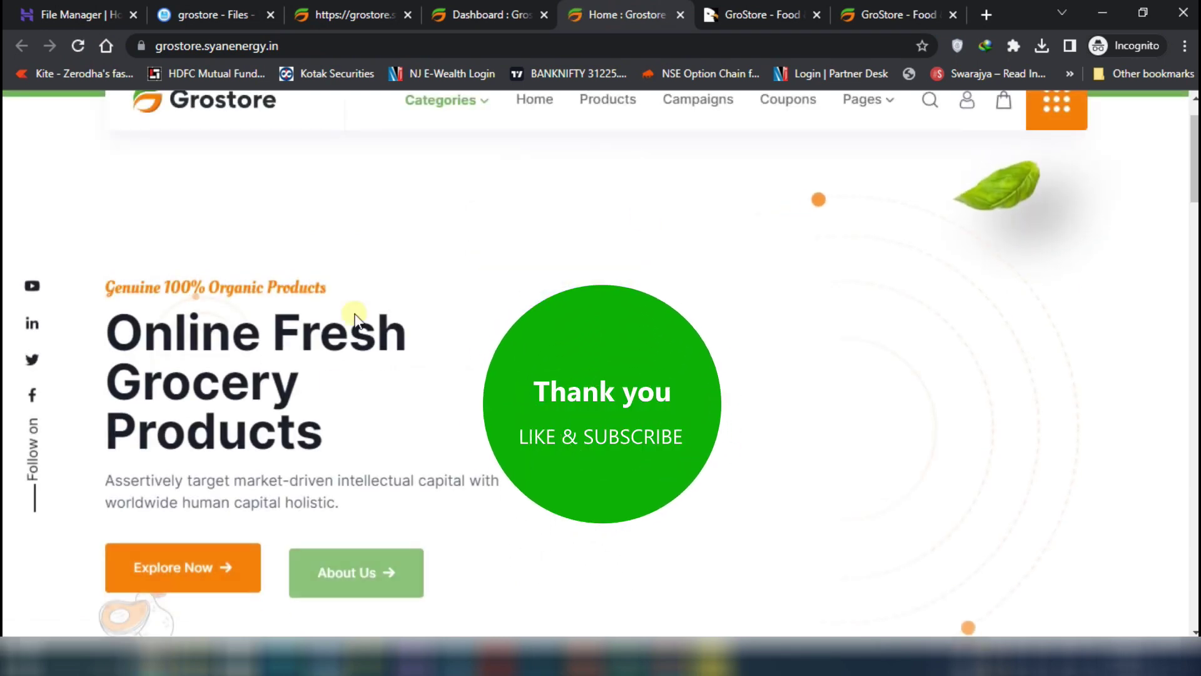
pyautogui.scroll(-6, 1131, 388)
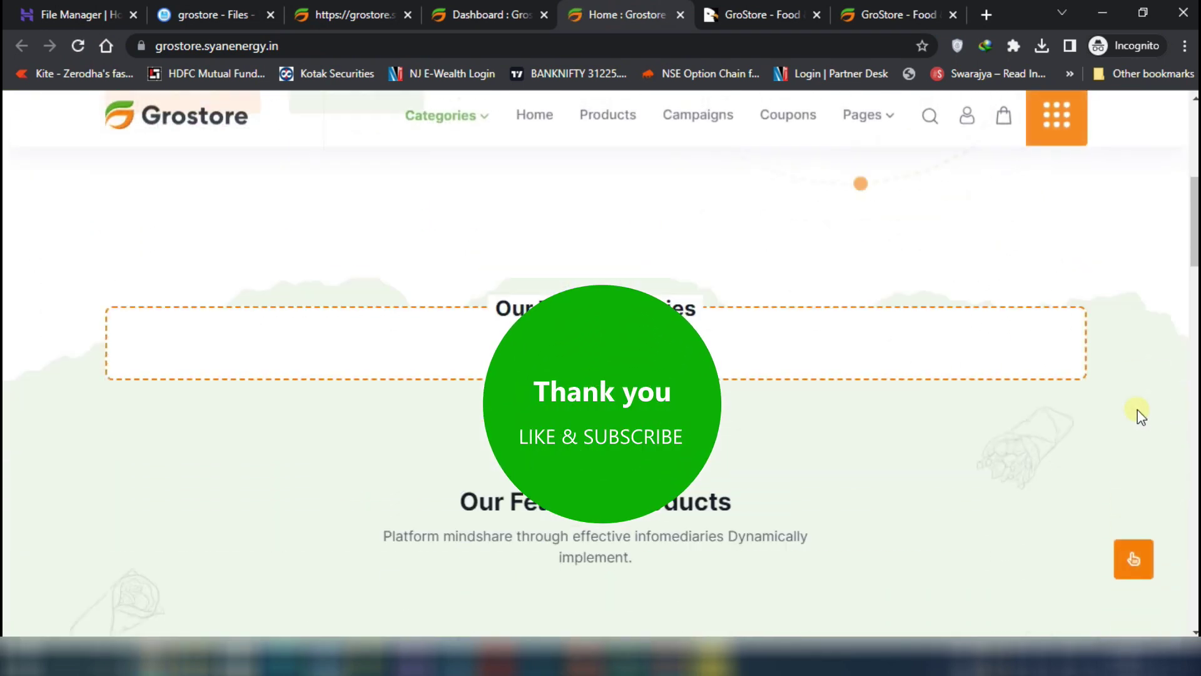
pyautogui.scroll(-15, 1139, 415)
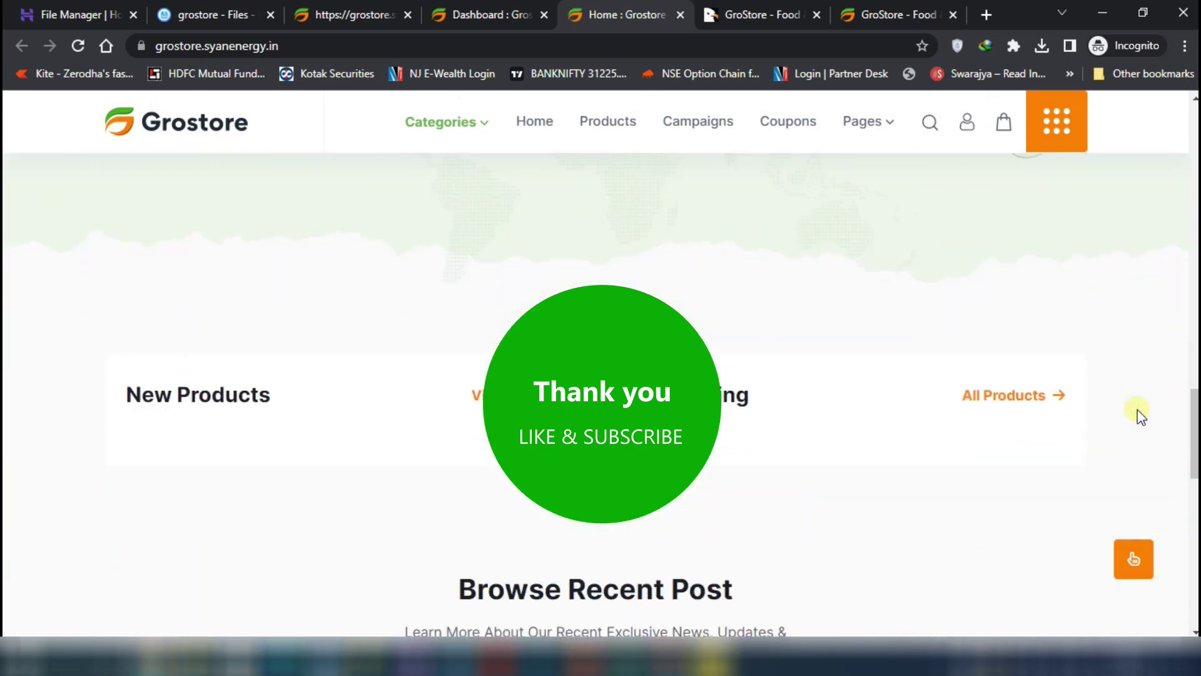
pyautogui.scroll(-14, 1139, 414)
pyautogui.scroll(15, 1139, 414)
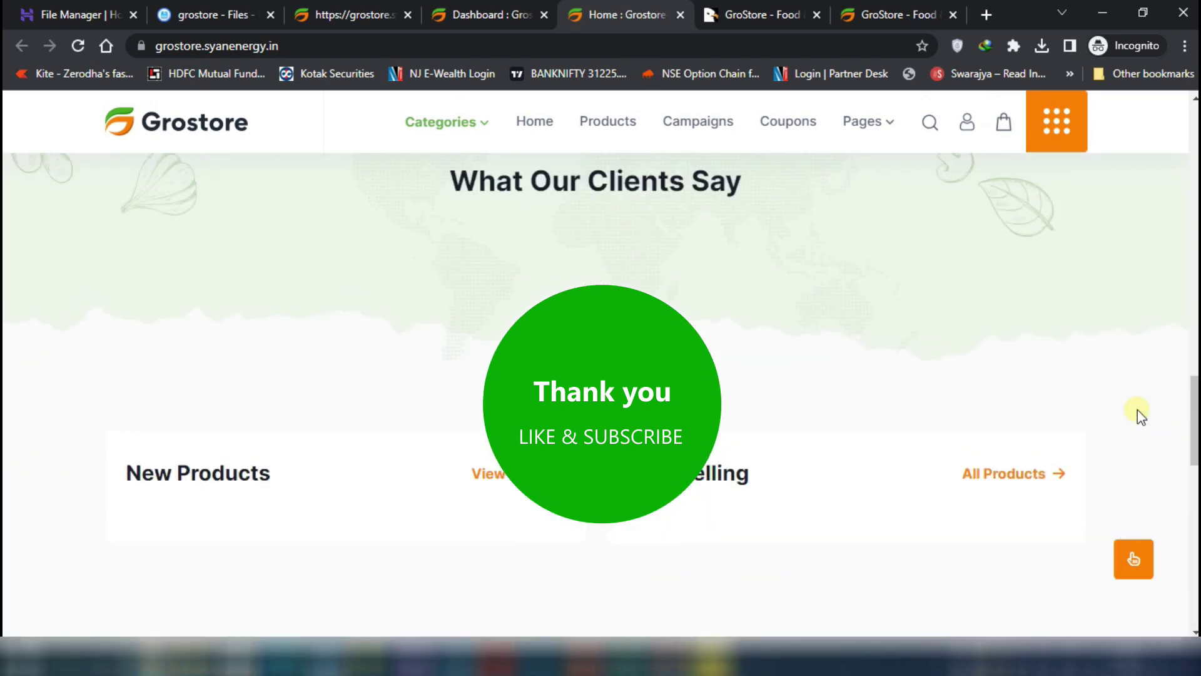